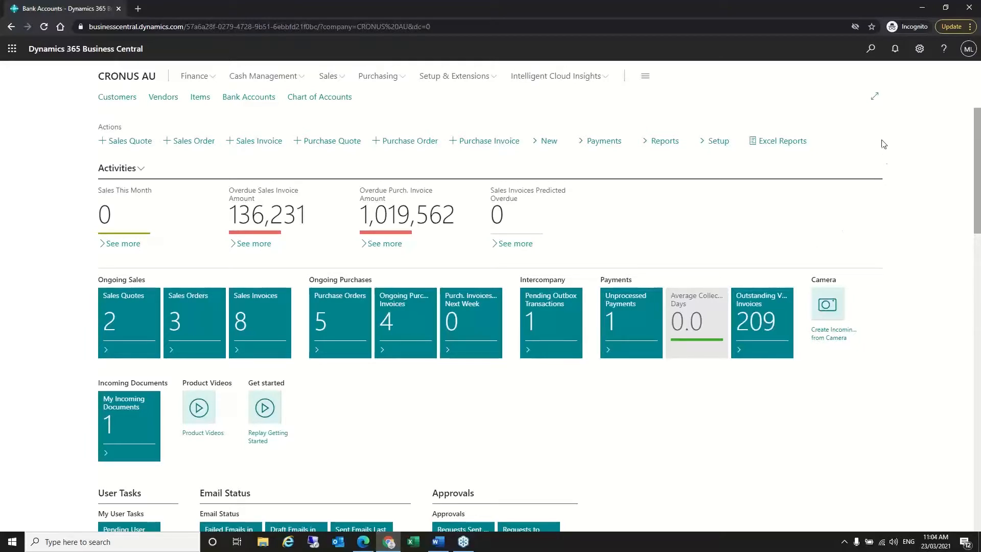
# - Find 'Chart of Accounts' through the Tell Me search and open that page
pyautogui.click(871, 51)
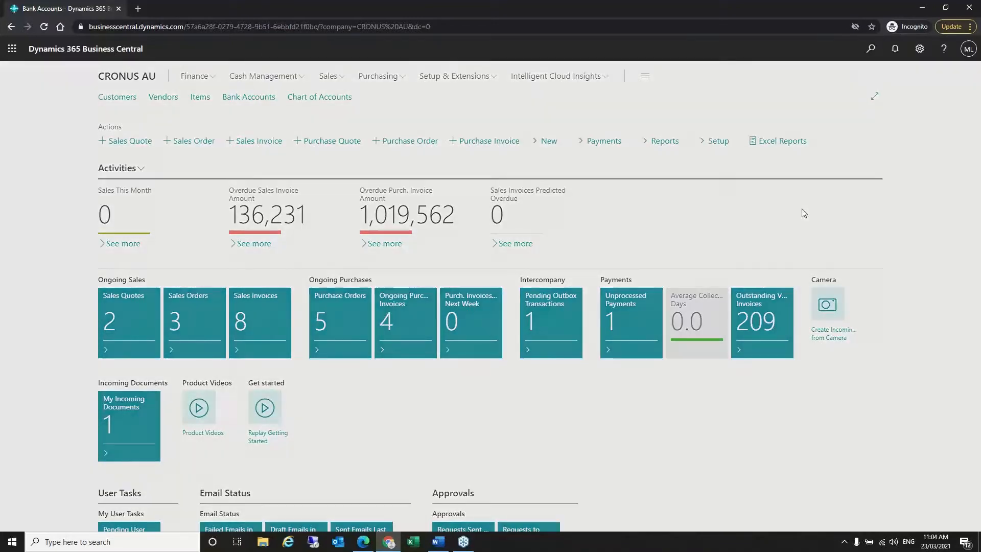
pyautogui.write('c')
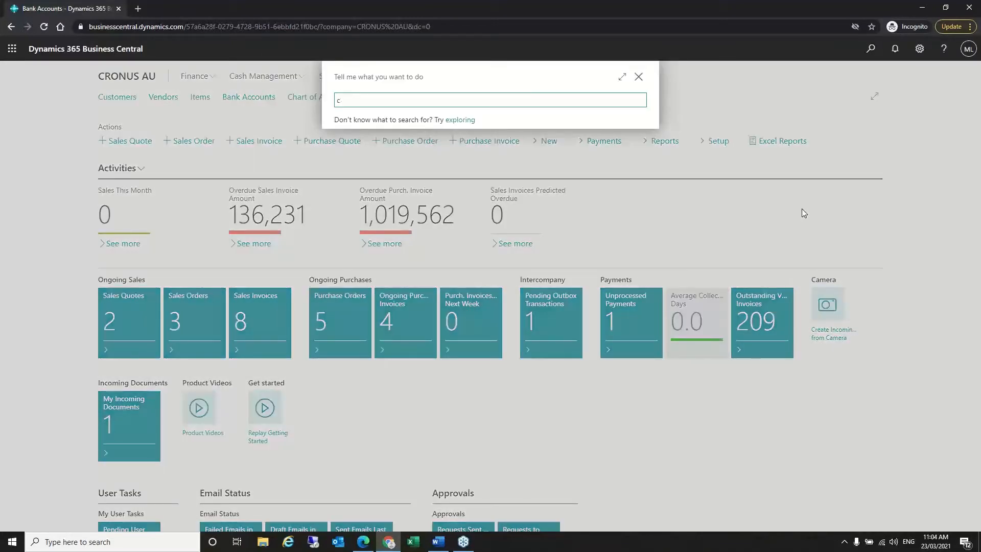
pyautogui.write('vhh of ac')
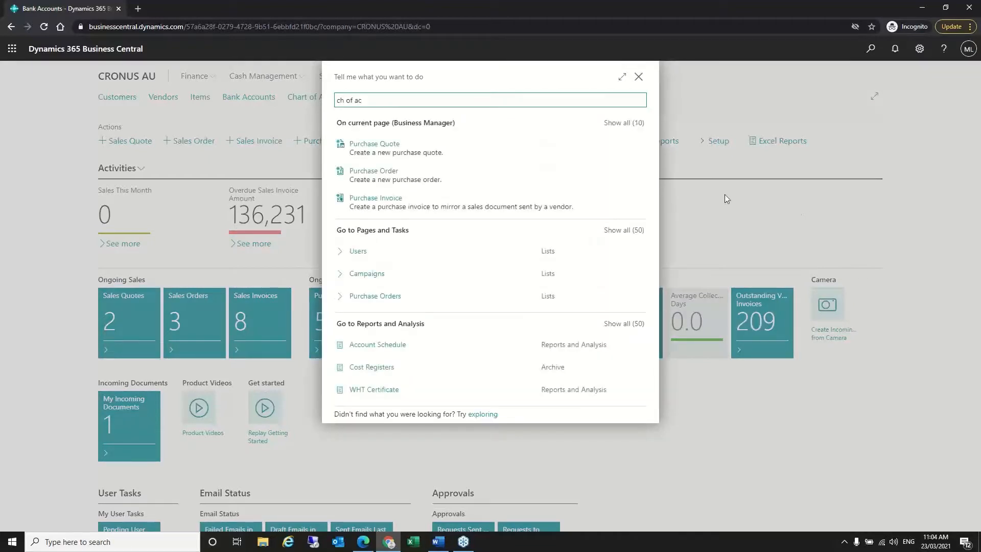
pyautogui.click(389, 225)
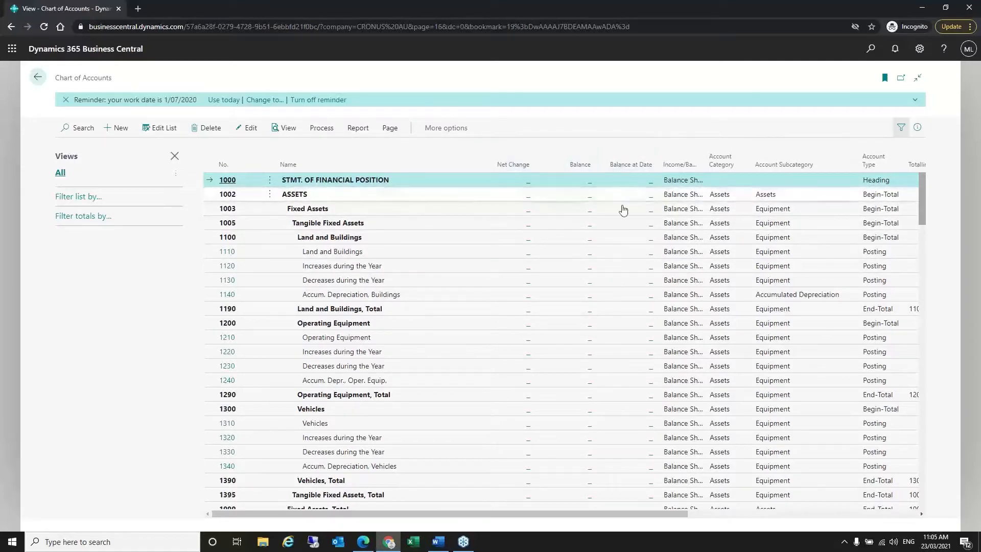
# - Scroll the chart down to the Current Assets and Inventory accounts (2100–2190)
pyautogui.scroll(-2, 512, 322)
pyautogui.scroll(-2, 512, 322)
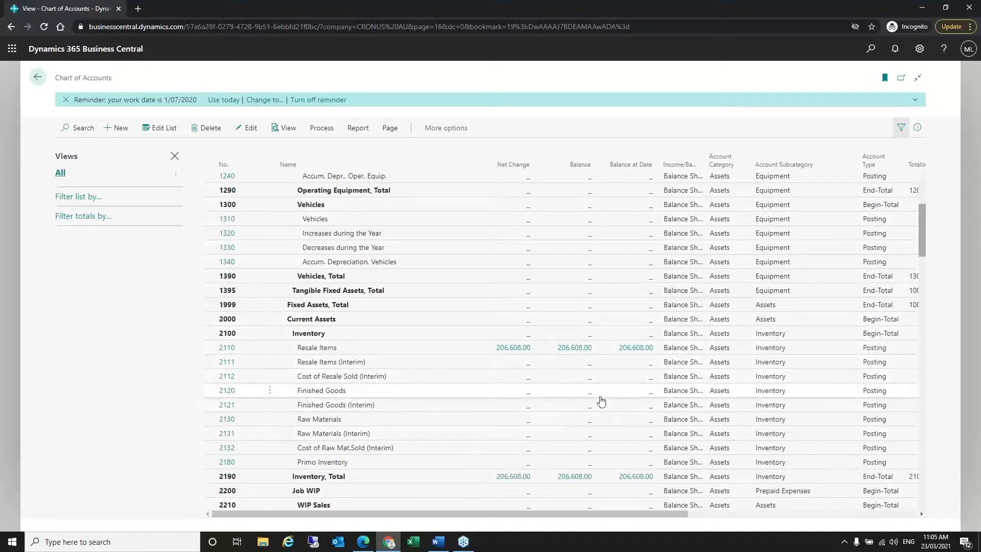
pyautogui.scroll(-1, 600, 399)
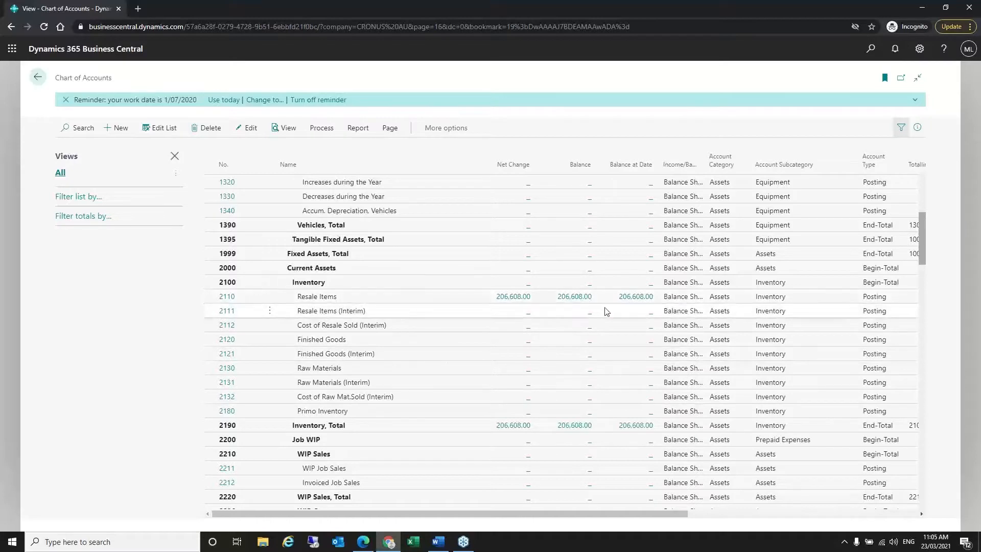
pyautogui.scroll(-1, 554, 368)
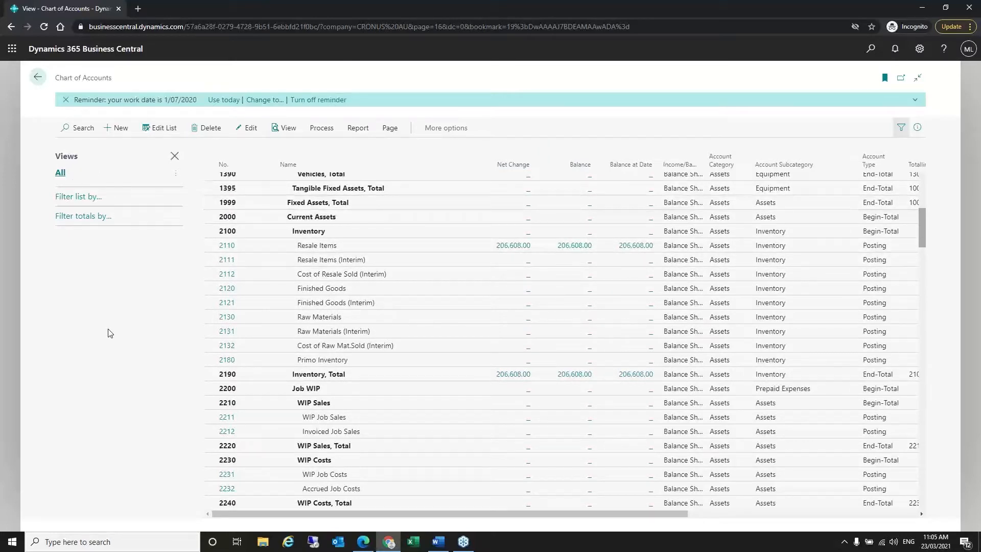
# - Filter the chart totals by Date Filter 010119..311219 to cover the 2019 year
pyautogui.click(93, 216)
pyautogui.click(90, 240)
pyautogui.click(86, 185)
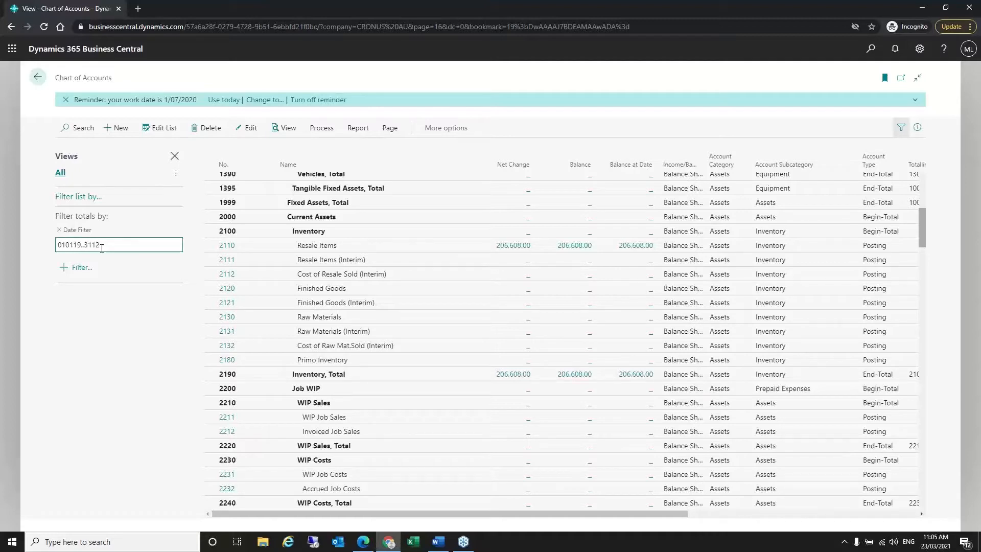
pyautogui.press('Tab')
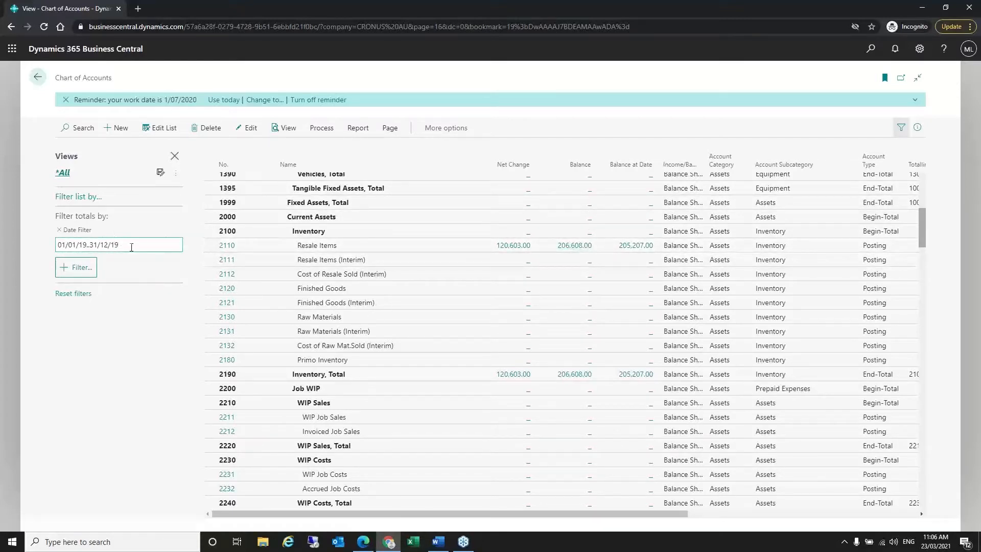
pyautogui.click(115, 245)
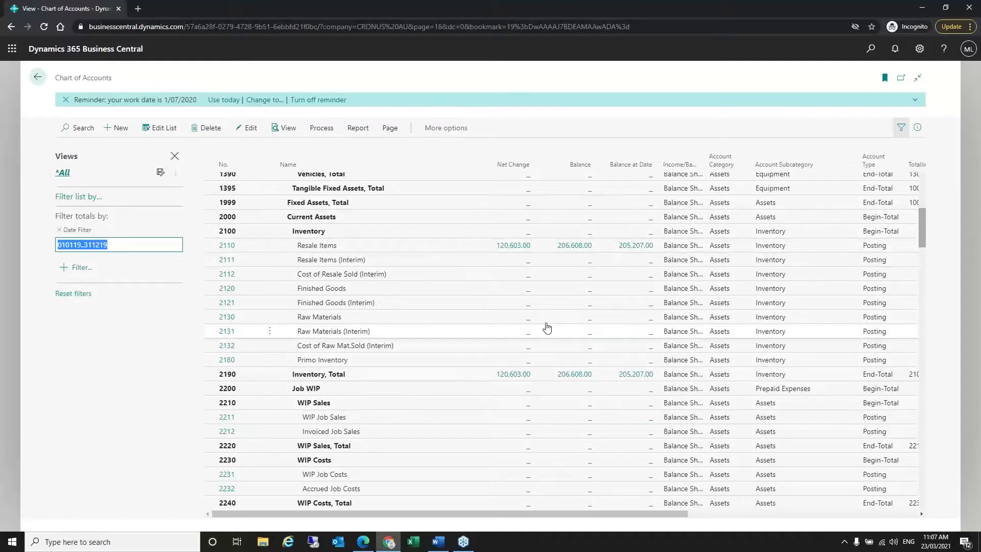
# - Add an Account Category filter on the list rows, then select Inventory account 2100
pyautogui.click(79, 197)
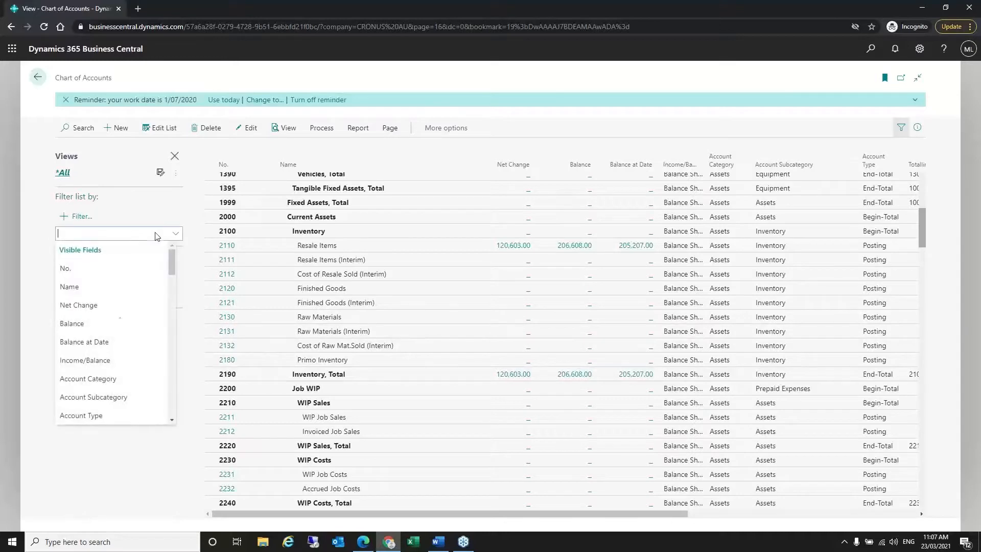
pyautogui.click(108, 379)
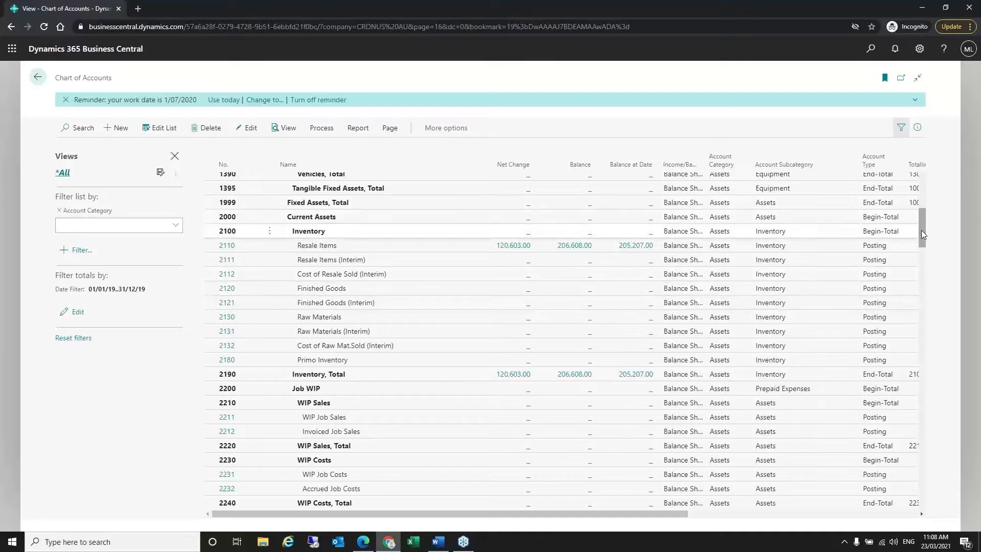
pyautogui.click(877, 235)
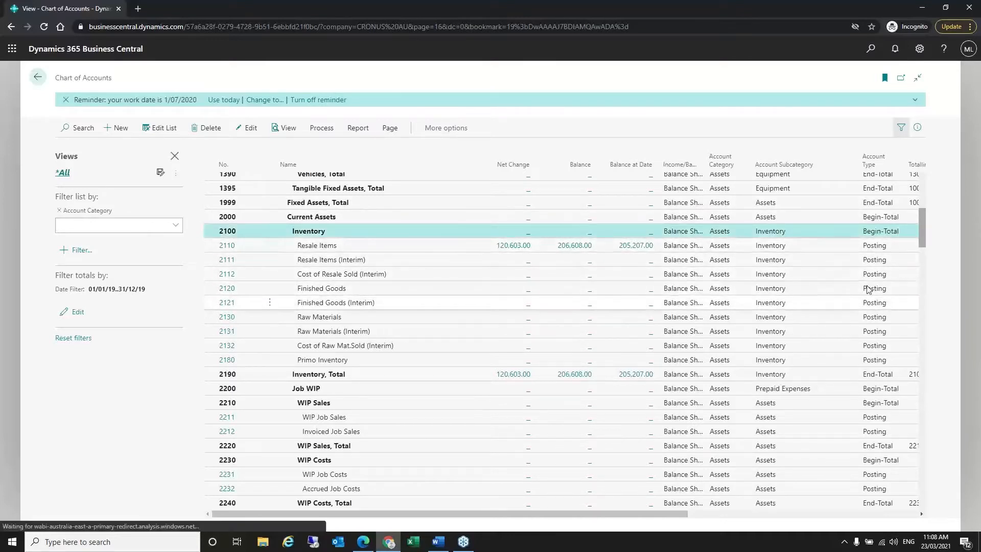
# - Select 2190 Inventory, Total and 2180 Primo Inventory, then show the Process actions
pyautogui.click(874, 377)
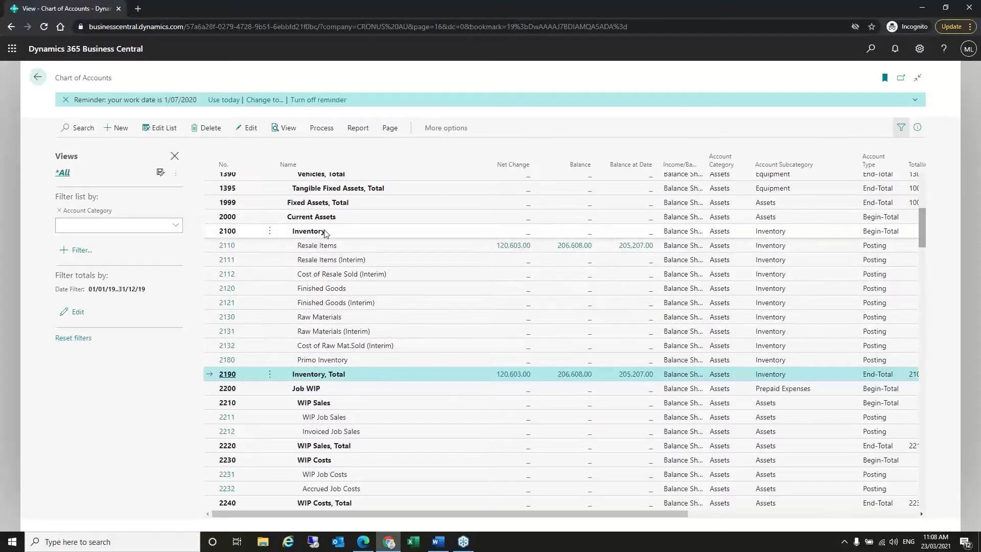
pyautogui.click(381, 361)
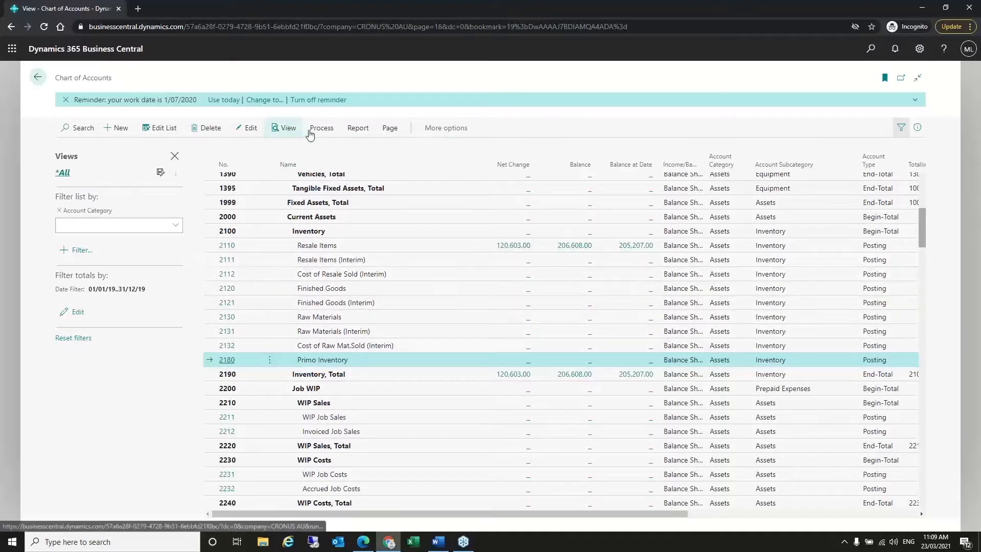
pyautogui.click(327, 134)
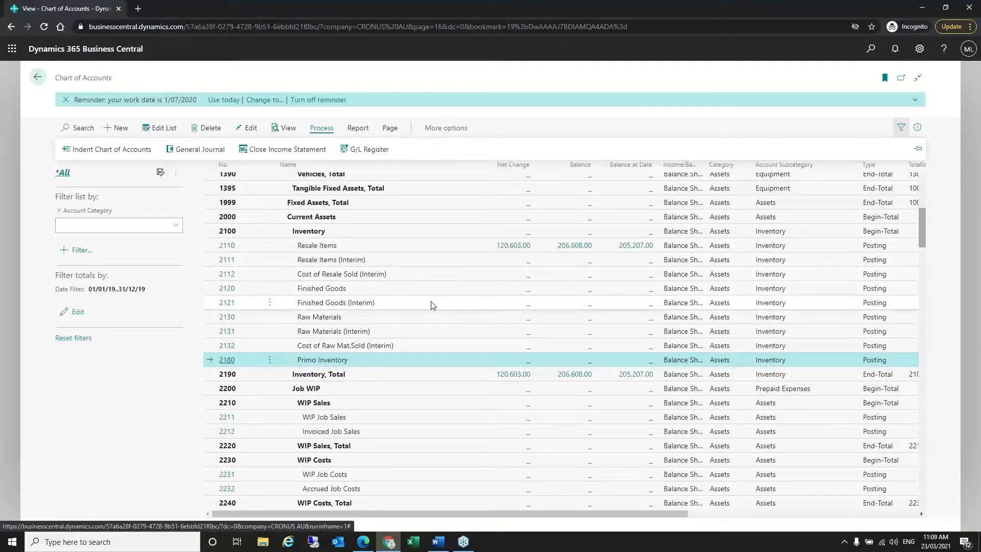
# - Select 2111 Resale Items (Interim) and scroll down toward Liabilities and Equity
pyautogui.click(369, 260)
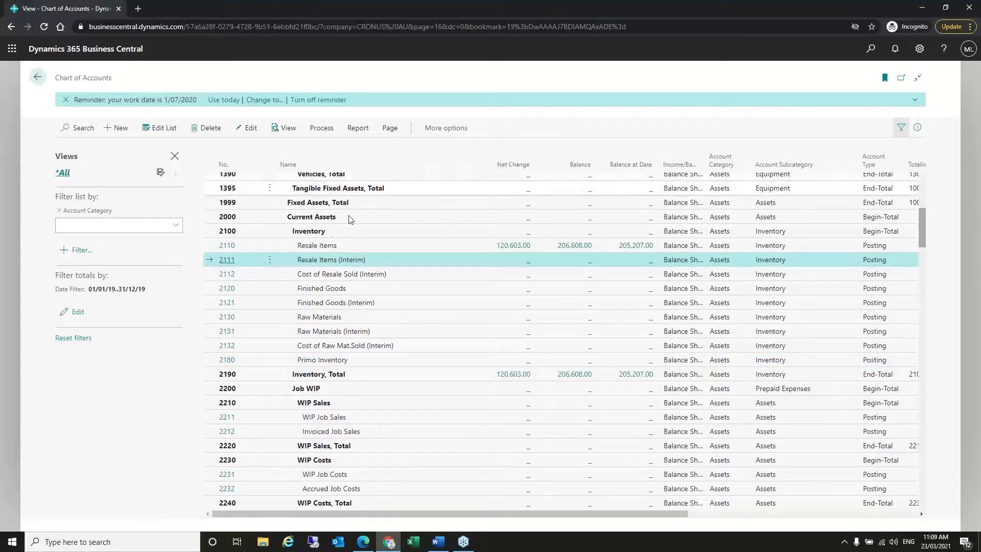
pyautogui.scroll(-4, 361, 330)
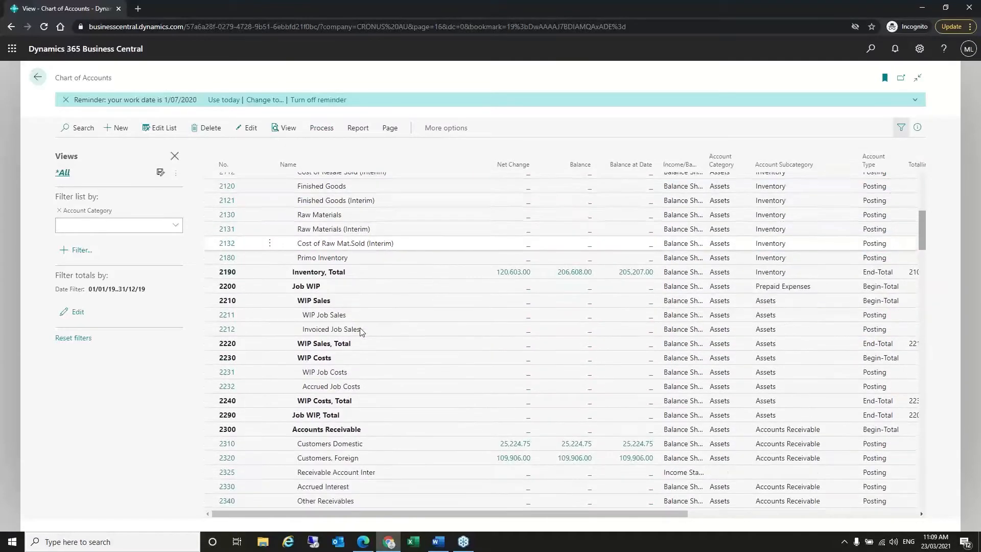
pyautogui.scroll(-5, 361, 332)
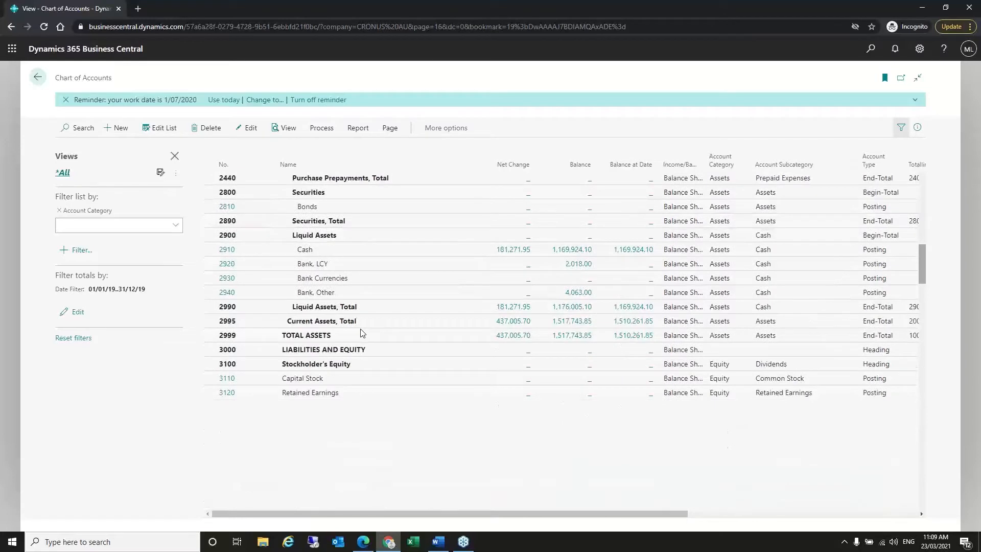
# - Search the accounts, clear the search again, and select 2310 Customers Domestic
pyautogui.click(77, 128)
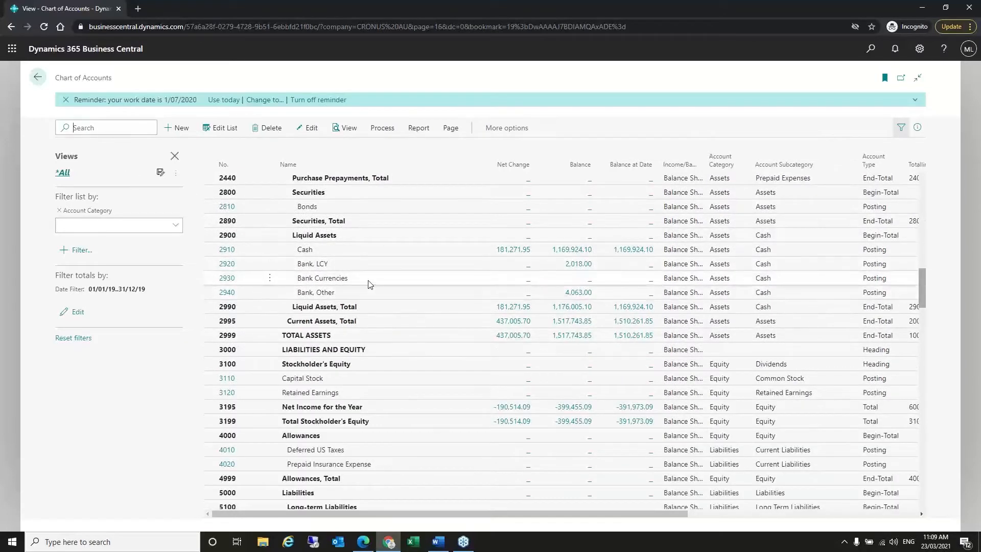
pyautogui.write('rec')
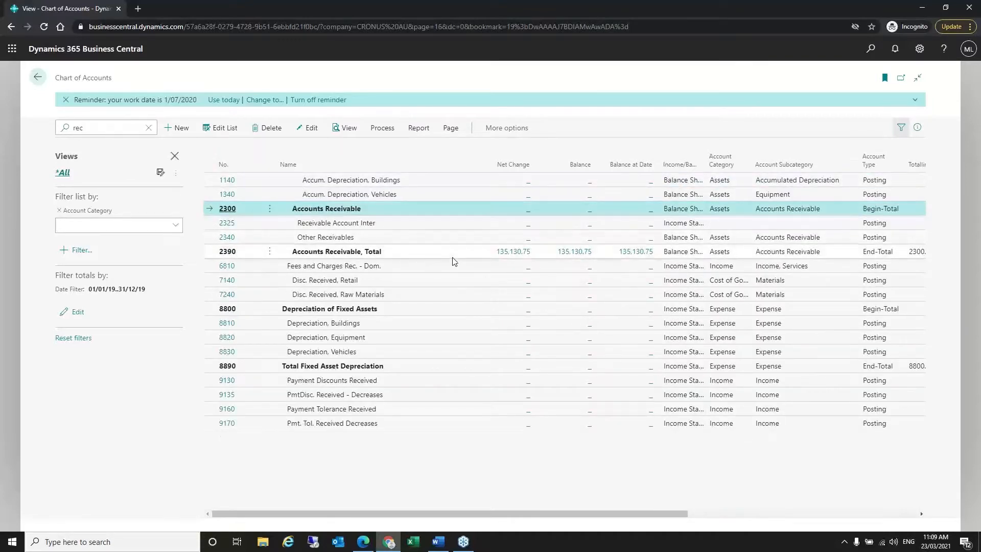
pyautogui.moveTo(102, 132); pyautogui.dragTo(50, 127)
pyautogui.press('BackSpace')
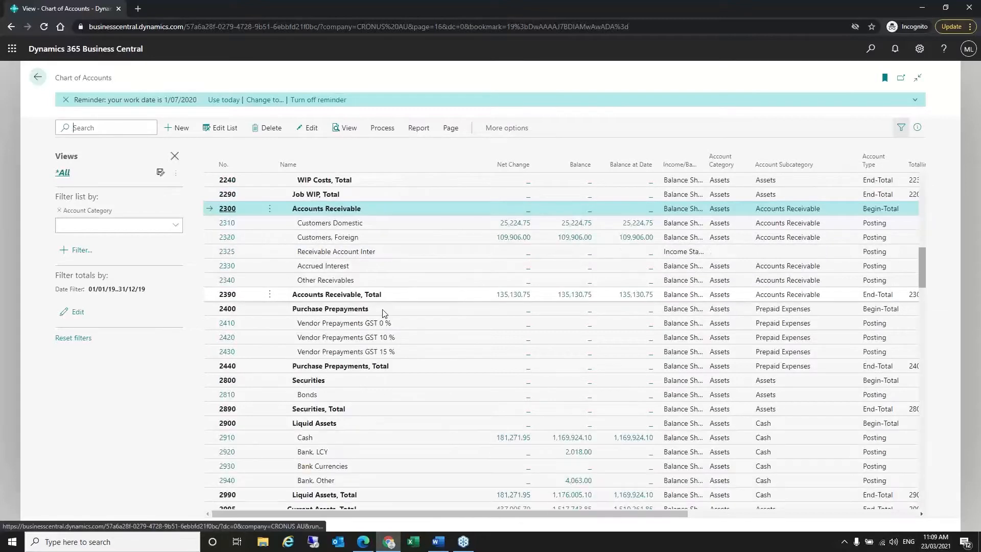
pyautogui.click(356, 225)
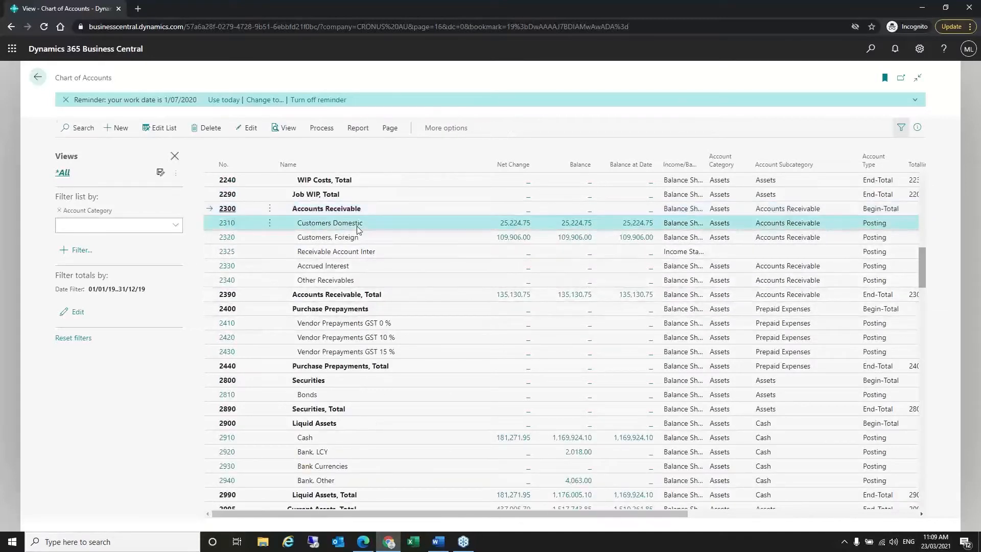
# - Open the 2310 Customers Domestic G/L Account Card, review it, and go back to the chart
pyautogui.click(226, 224)
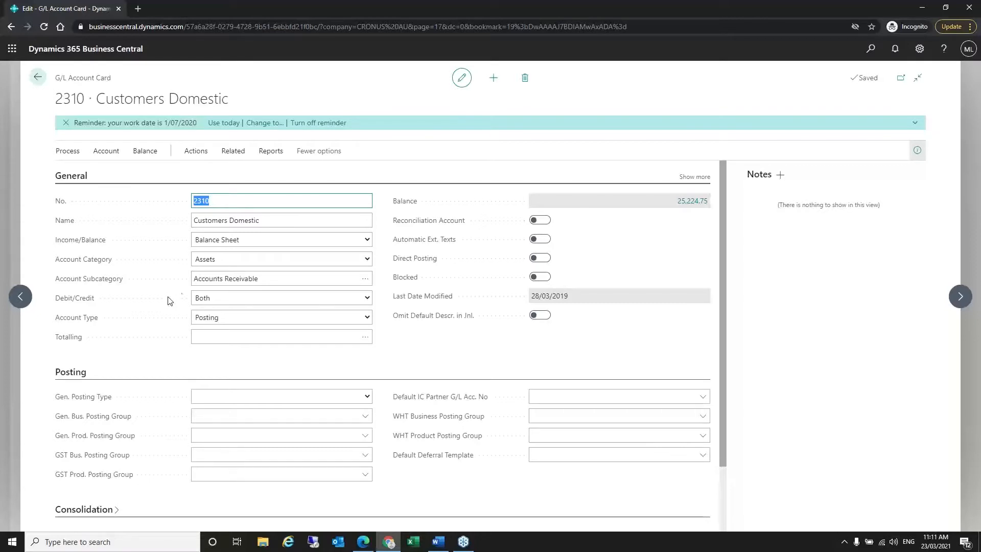
pyautogui.click(38, 77)
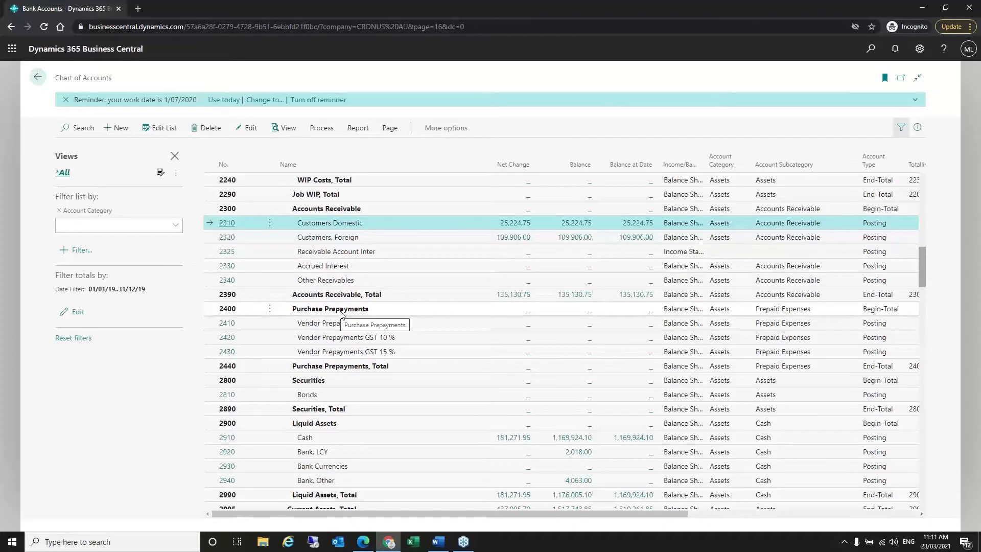
# - Scroll back up to the Fixed Assets rows, then switch to the PowerPoint presentation in Edge
pyautogui.scroll(2, 378, 307)
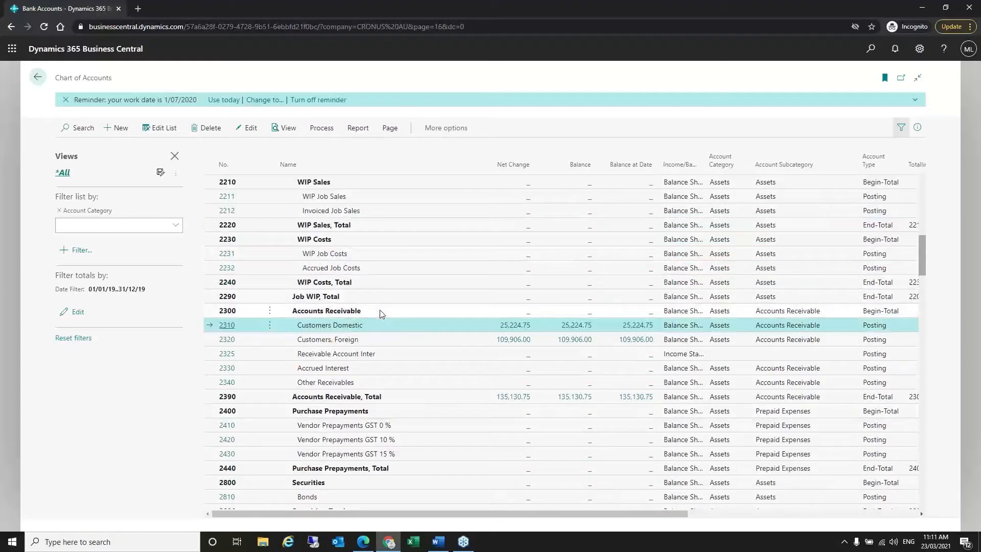
pyautogui.scroll(2, 380, 313)
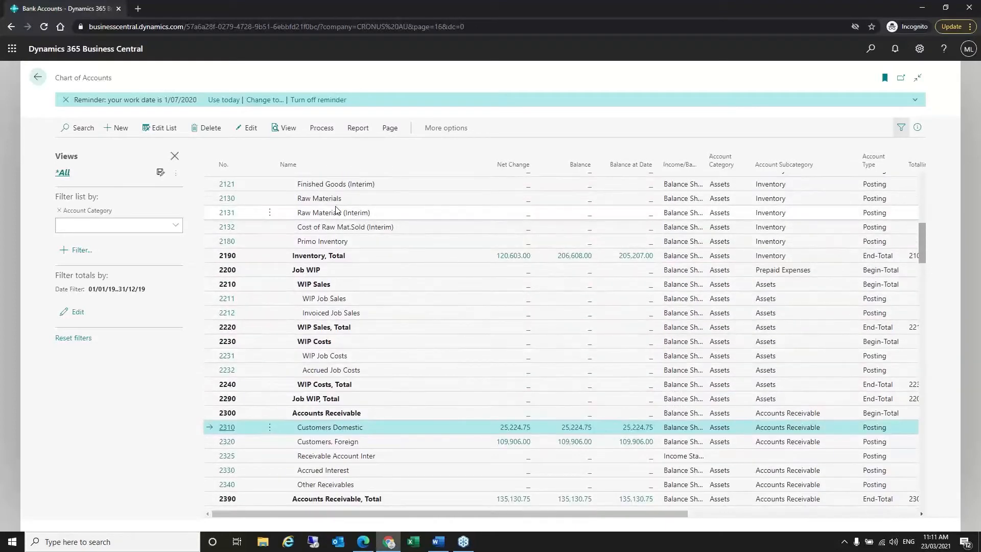
pyautogui.scroll(1, 402, 364)
pyautogui.scroll(5, 402, 367)
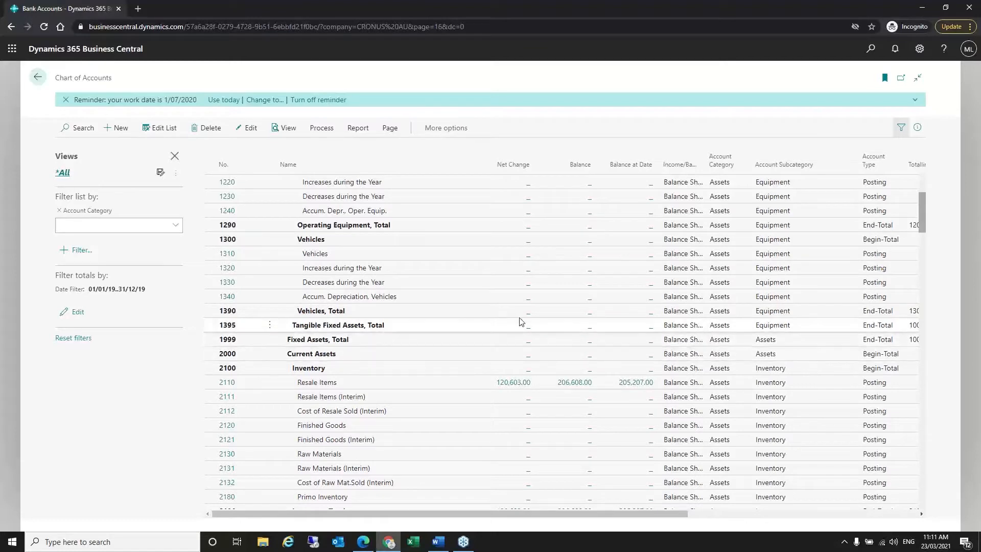
pyautogui.click(371, 544)
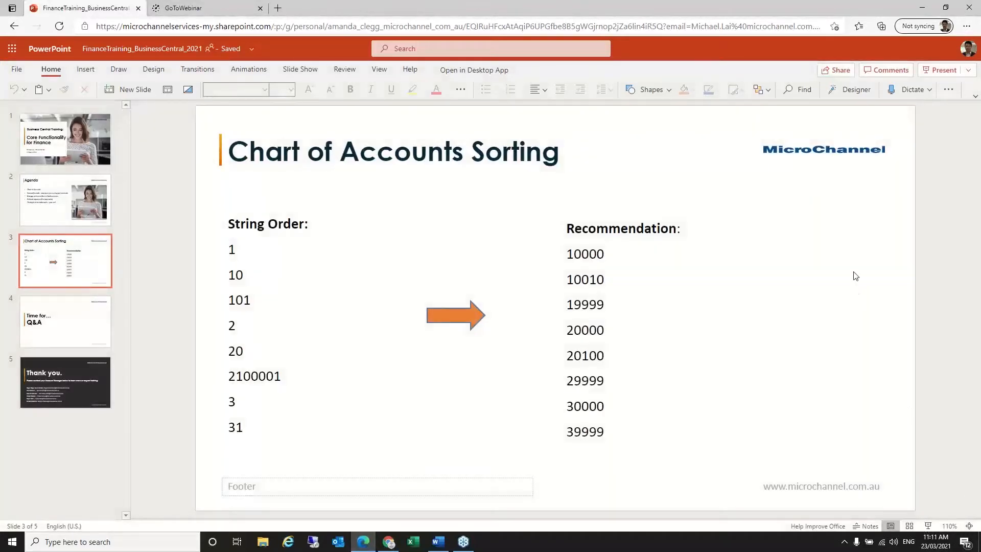
# - Start the slideshow from the Chart of Accounts Sorting slide
pyautogui.click(930, 527)
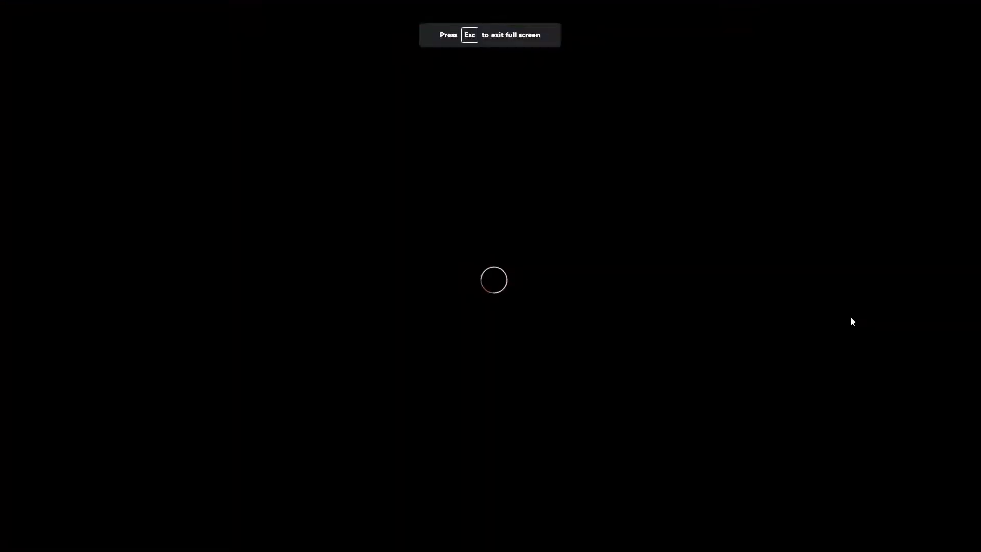
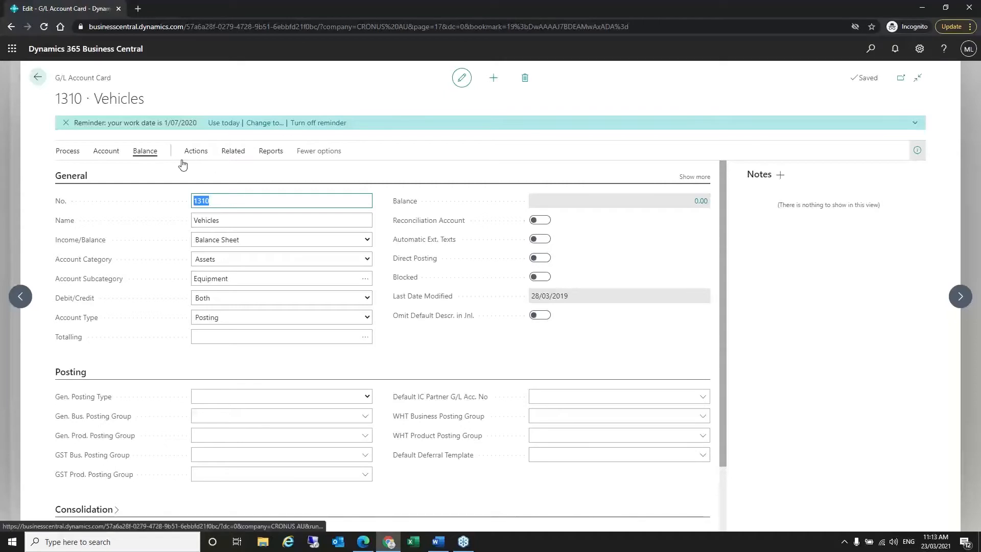
# - Confirm that account 1310 Vehicles has no ledger entries
pyautogui.click(105, 153)
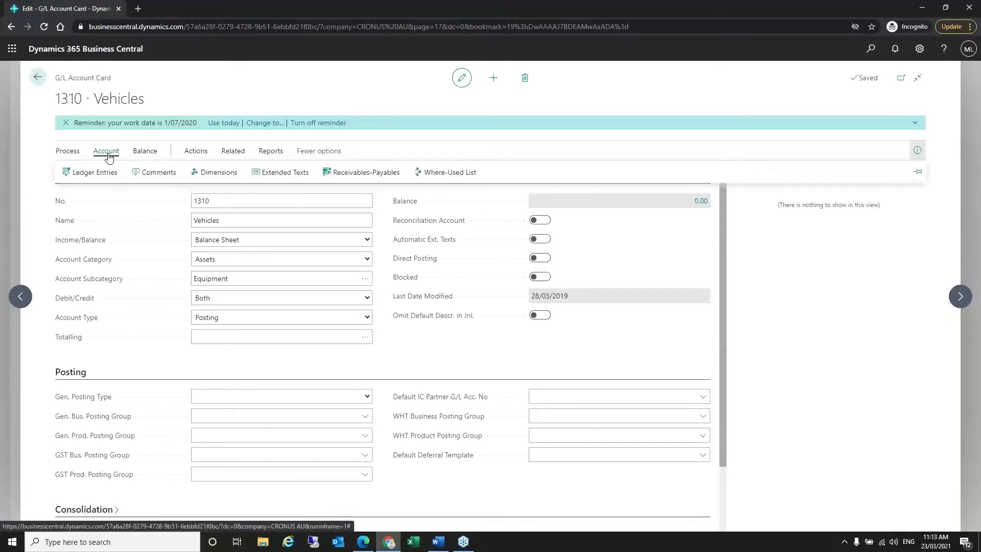
pyautogui.click(95, 172)
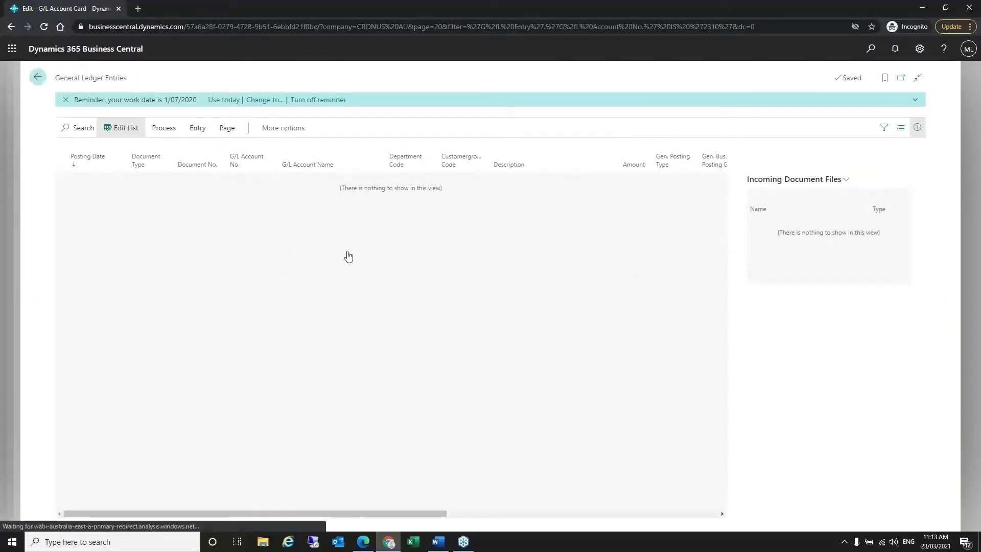
pyautogui.press('Escape')
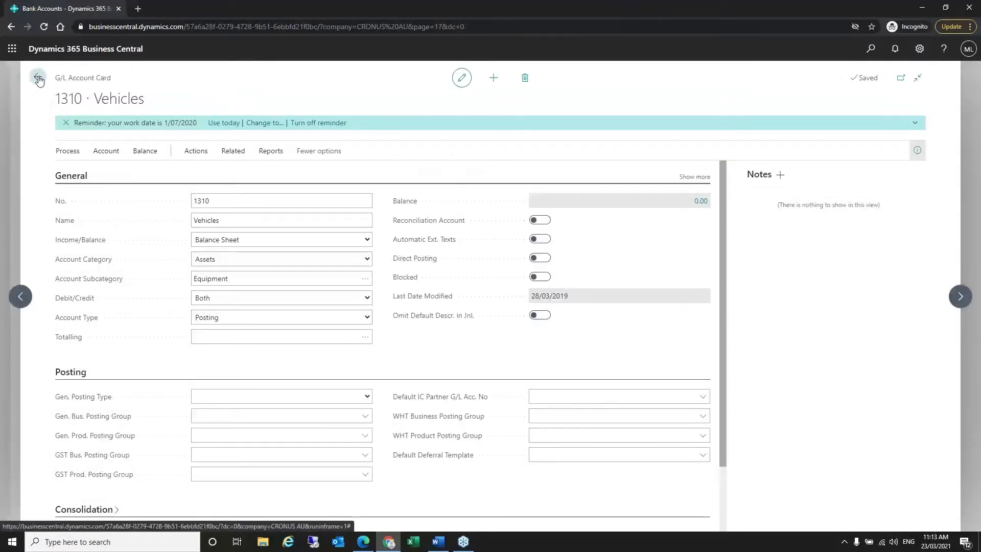
# - Return to the Chart of Accounts and open the 2310 Customers Domestic account card
pyautogui.click(38, 78)
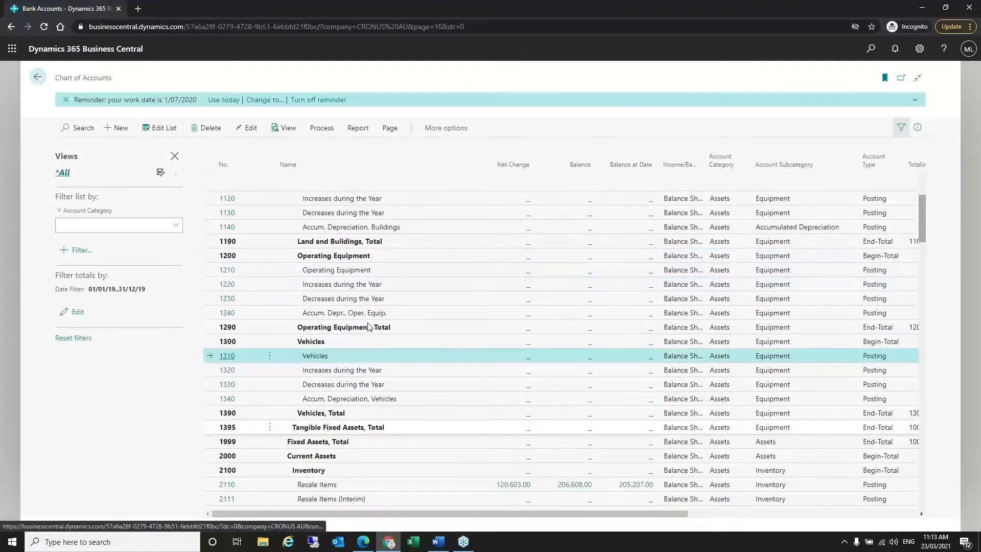
pyautogui.scroll(2, 368, 327)
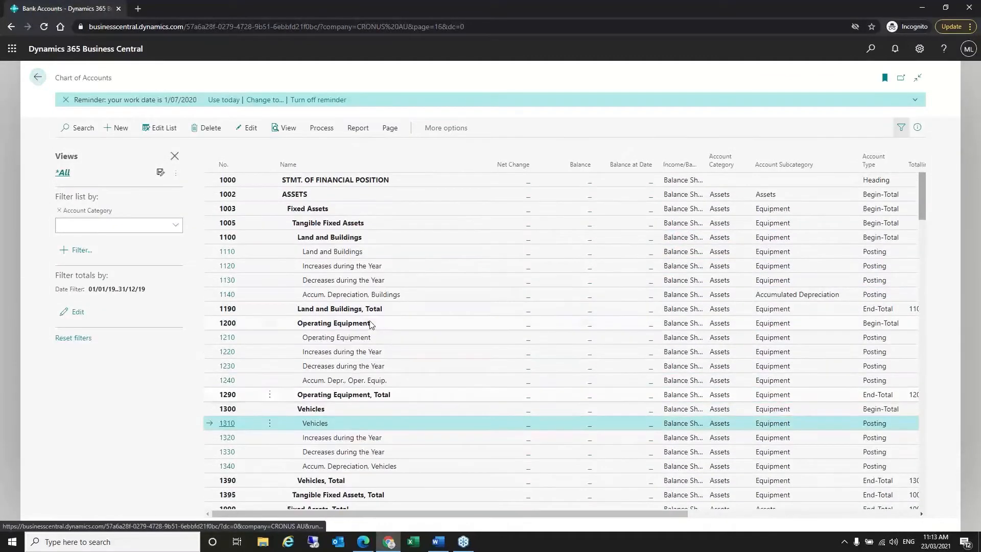
pyautogui.scroll(-10, 375, 327)
pyautogui.click(226, 245)
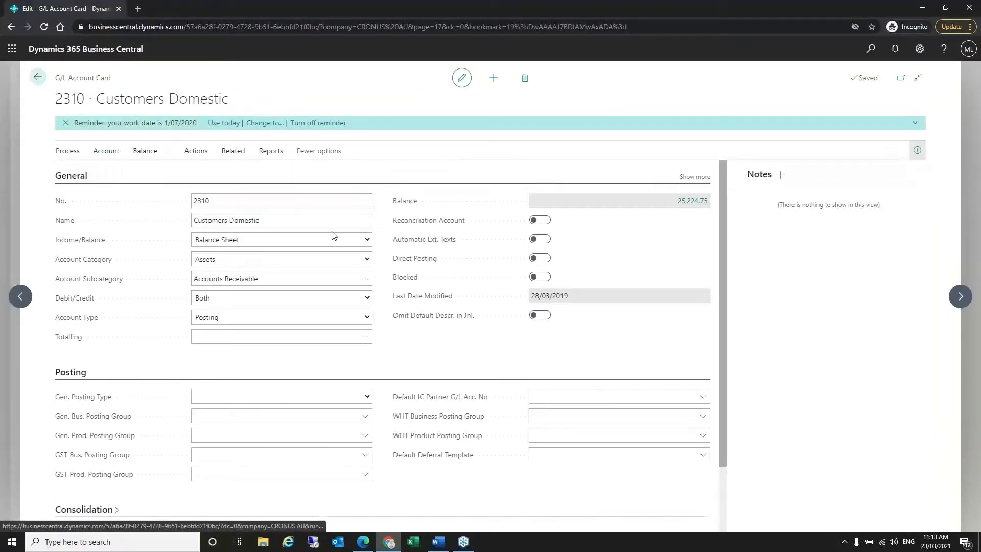
# - Open the 2310 Customers Domestic ledger entries with Ctrl+F7 and show the Process and Entry actions
pyautogui.hotkey('ctrl', 'F7')
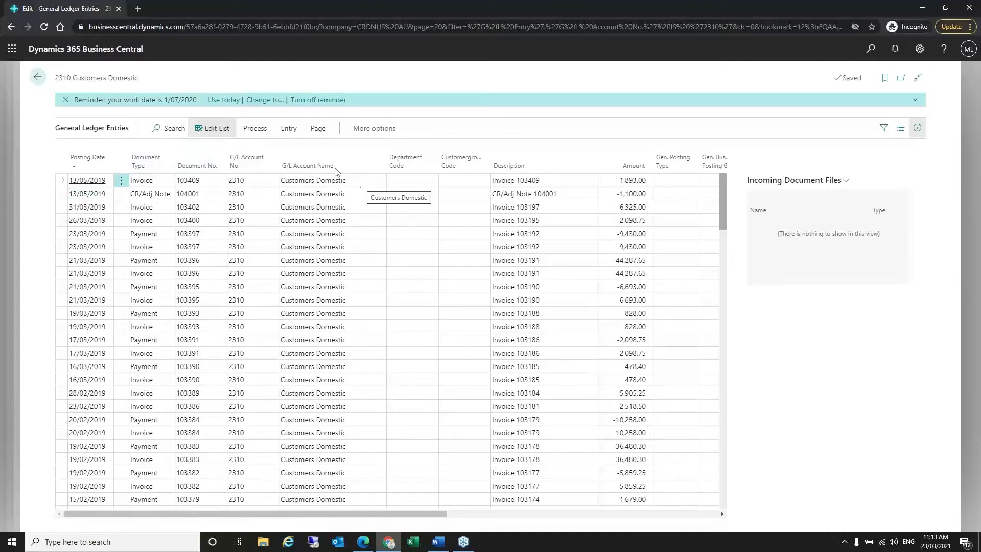
pyautogui.click(255, 129)
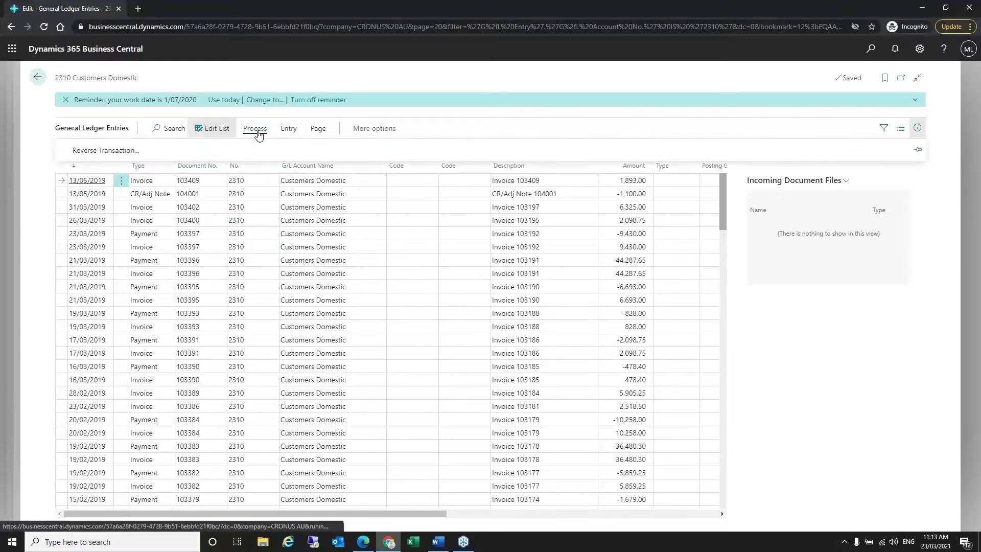
pyautogui.click(289, 129)
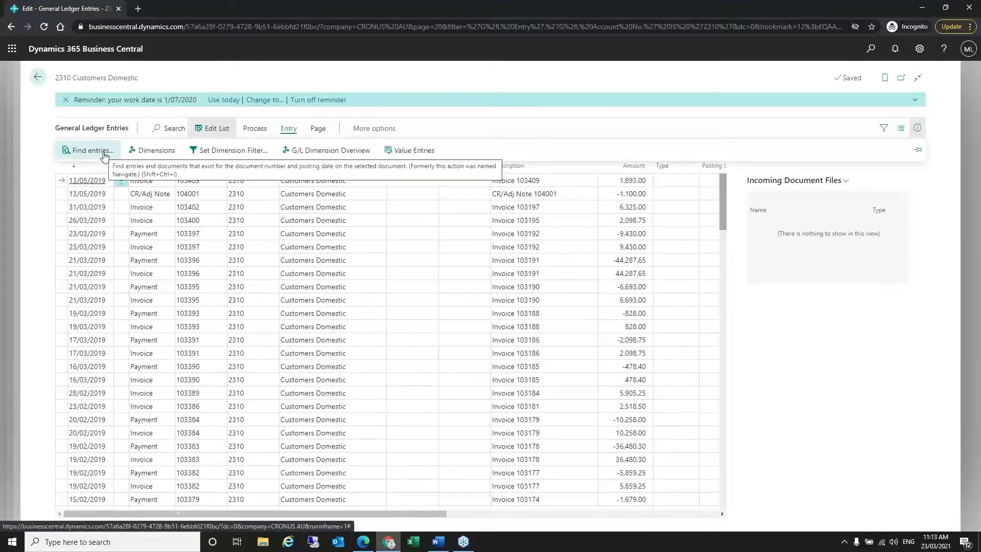
pyautogui.click(104, 152)
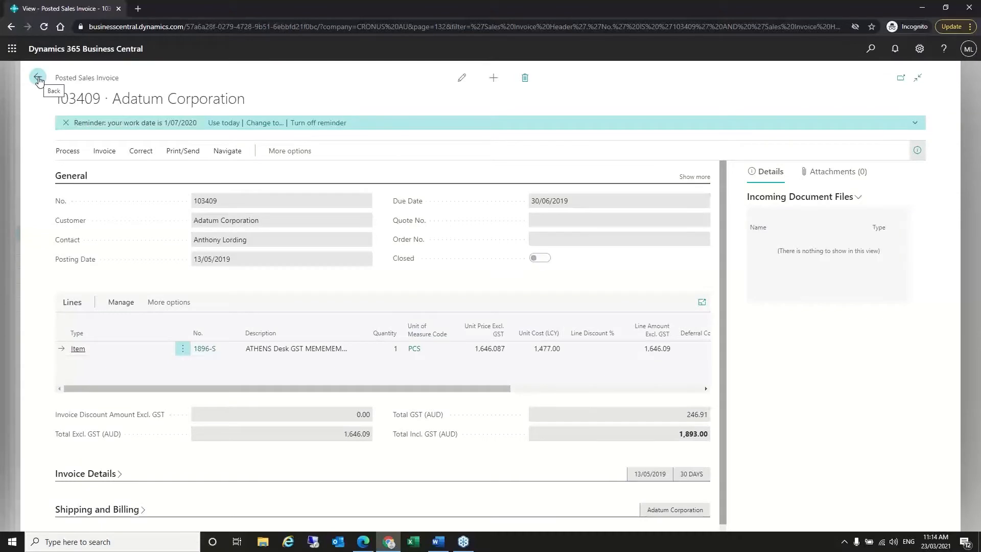
pyautogui.click(38, 79)
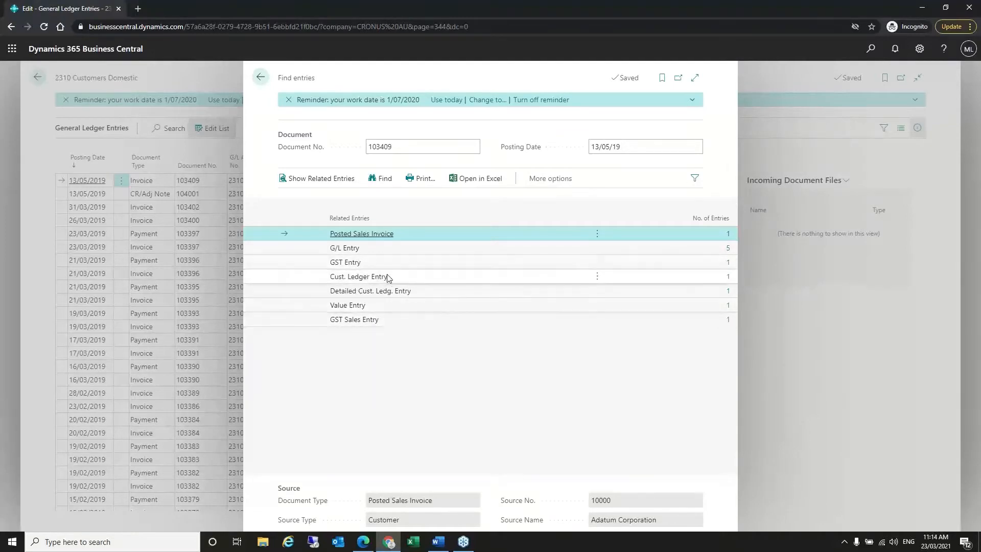
pyautogui.click(422, 284)
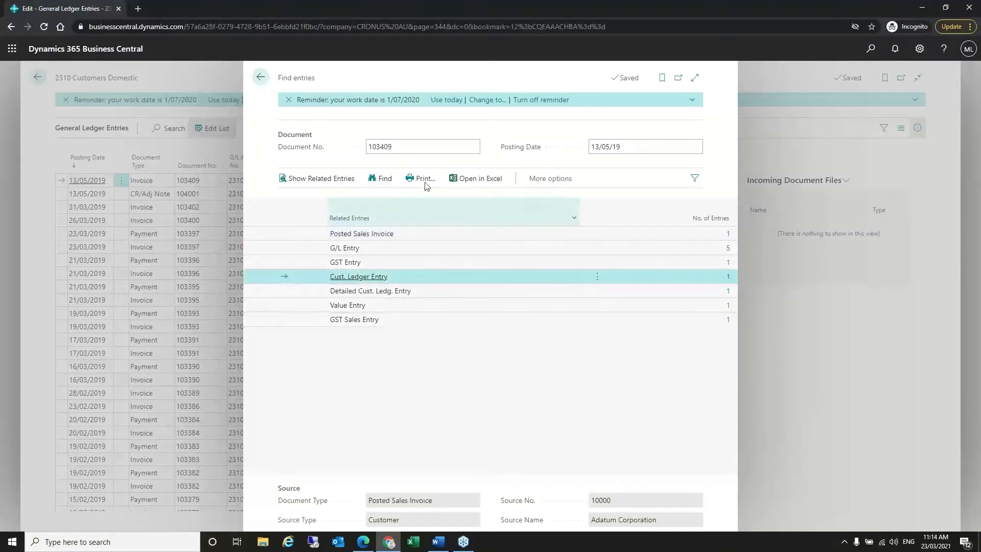
pyautogui.click(261, 79)
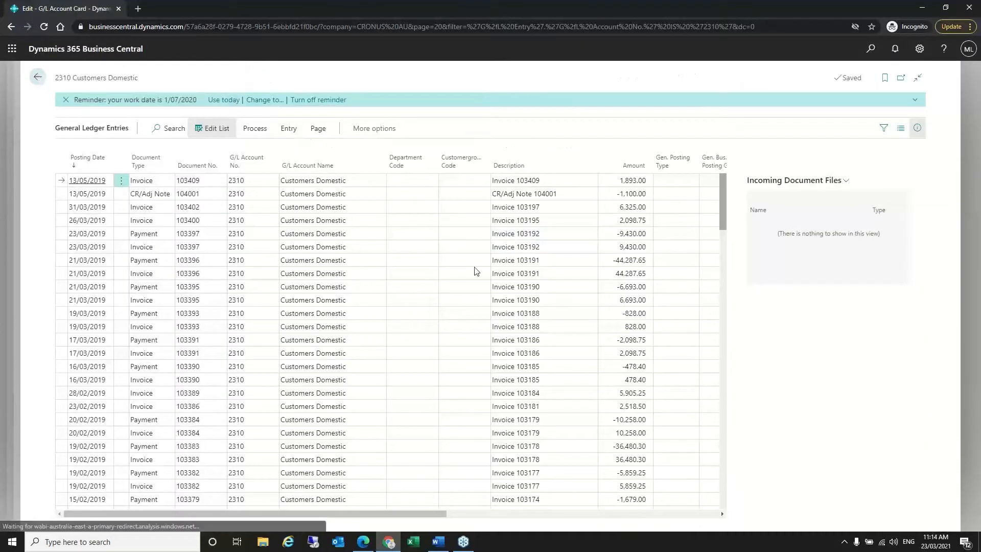
# - Back out of the 2310 ledger entries, account card and chart to the CRONUS AU home page
pyautogui.press('Escape')
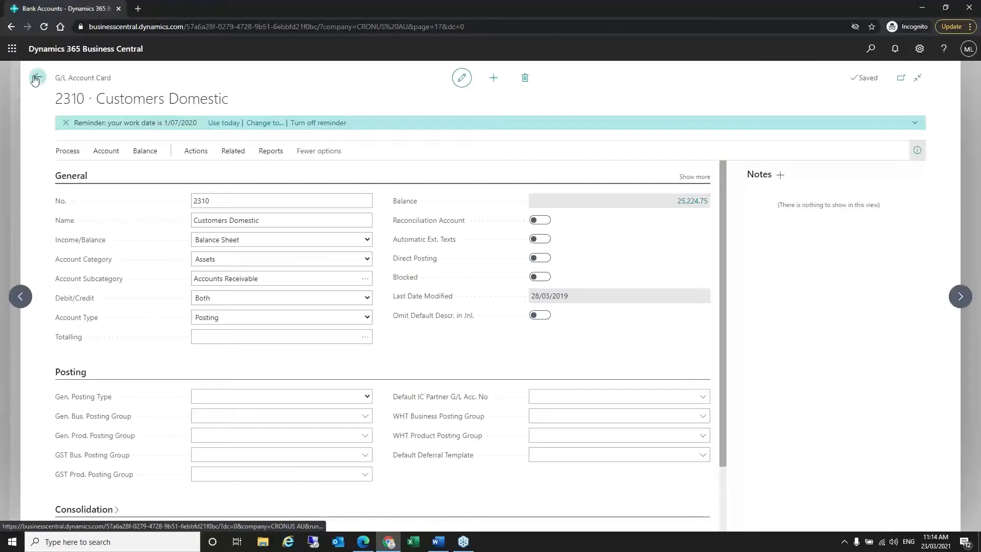
pyautogui.click(39, 77)
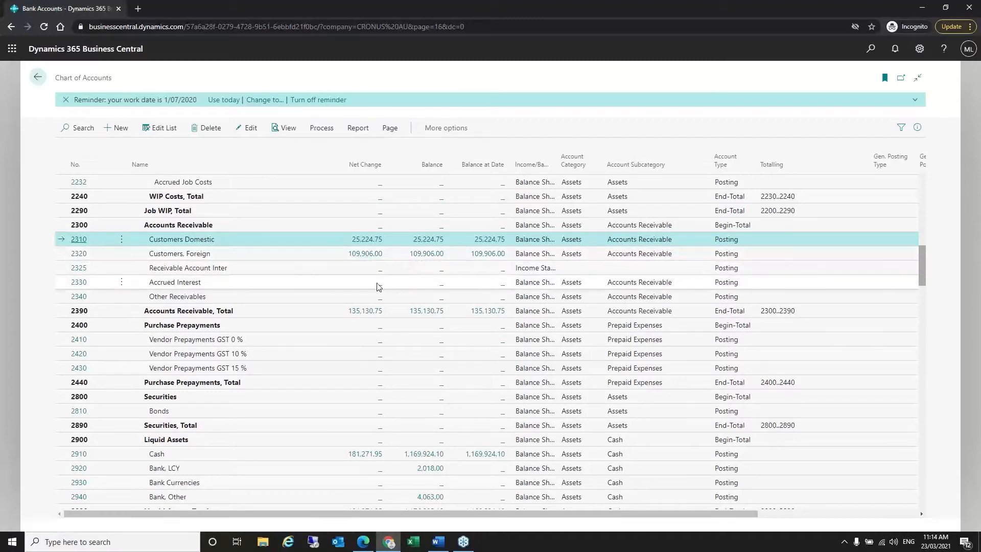
pyautogui.click(37, 77)
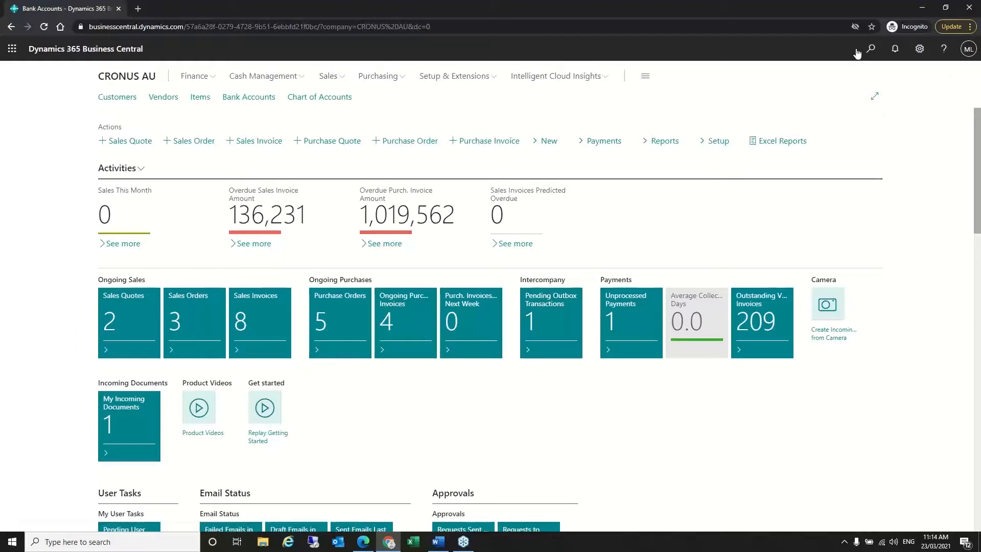
# - Search 'gene jour' in Tell Me to open General Journals on the DEFAULT batch
pyautogui.hotkey('alt', 'q')
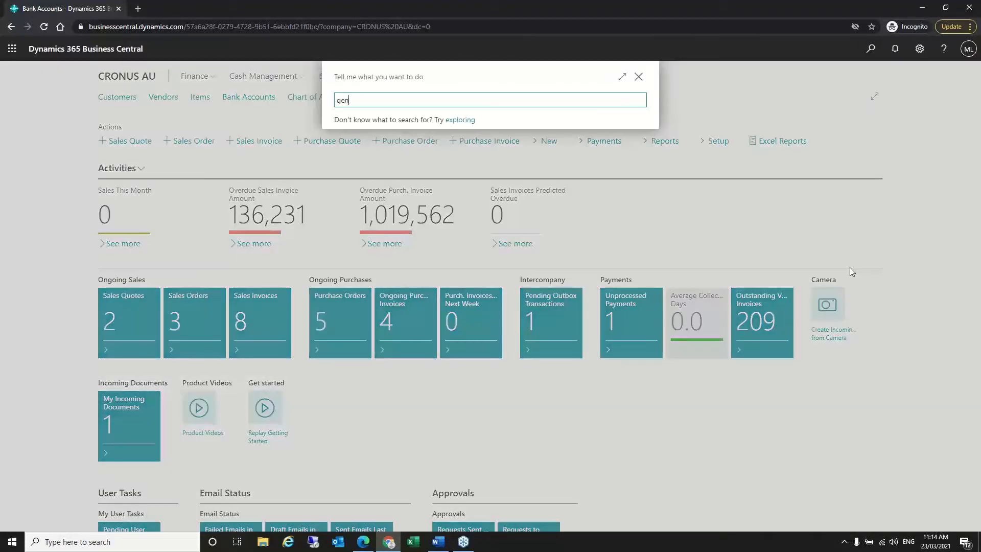
pyautogui.write('gene jour')
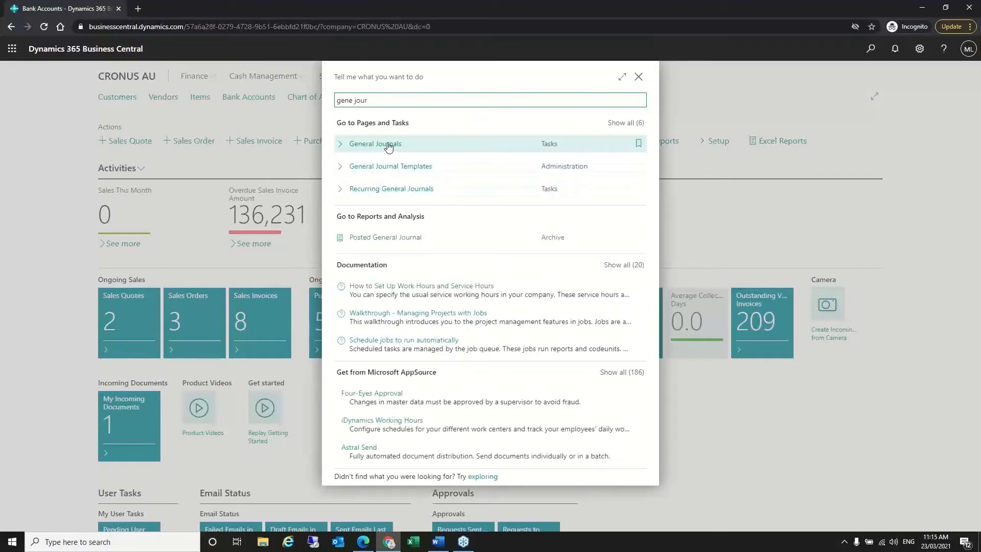
pyautogui.press('Return')
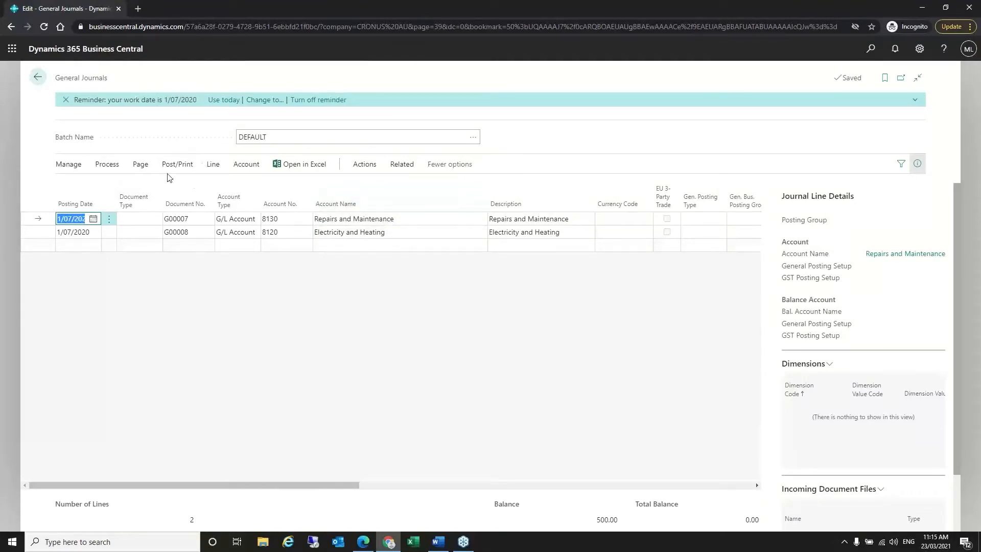
pyautogui.click(141, 165)
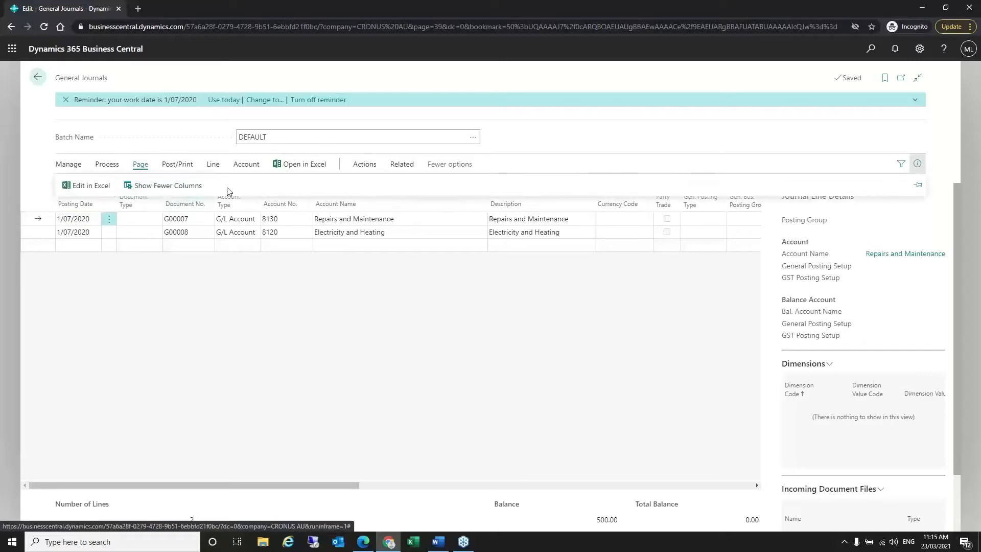
# - Switch the DEFAULT journal to Show Fewer Columns
pyautogui.click(180, 186)
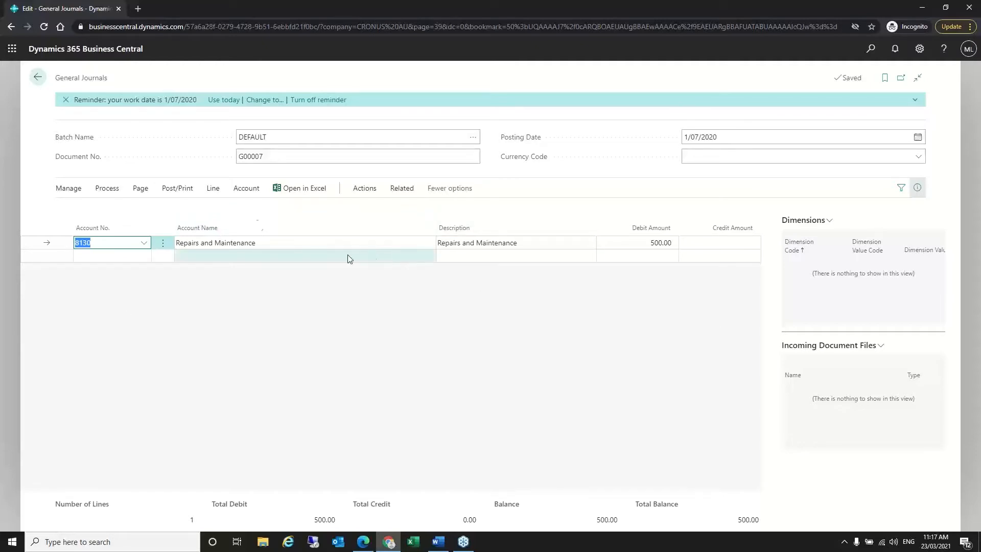
# - Restore Show More Columns on the journal and scroll right to the amount columns
pyautogui.moveTo(204, 215)
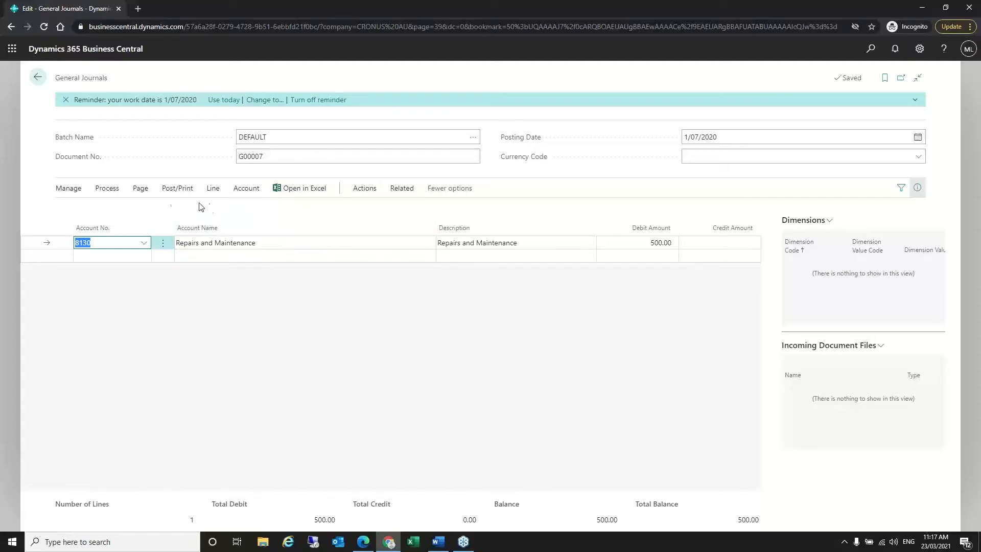
pyautogui.click(143, 193)
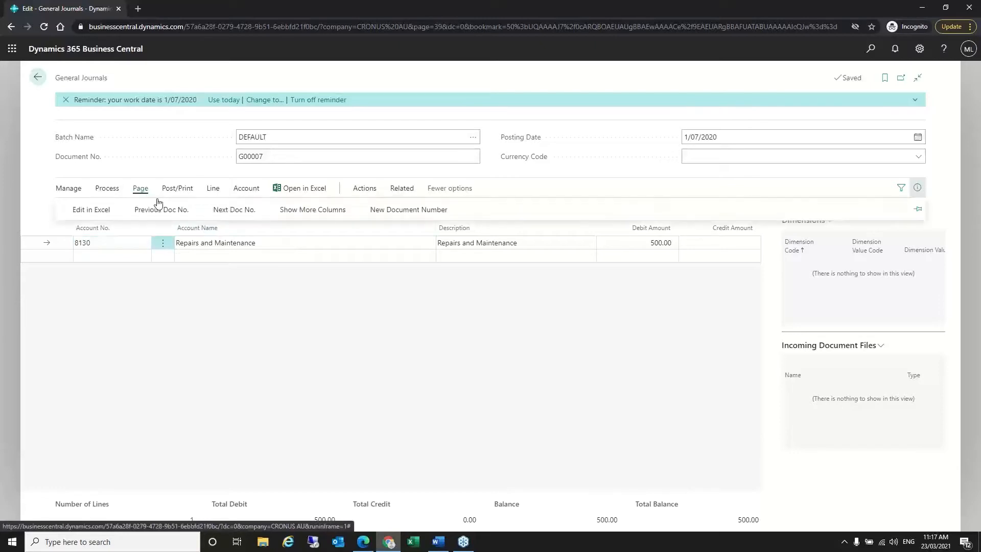
pyautogui.click(313, 214)
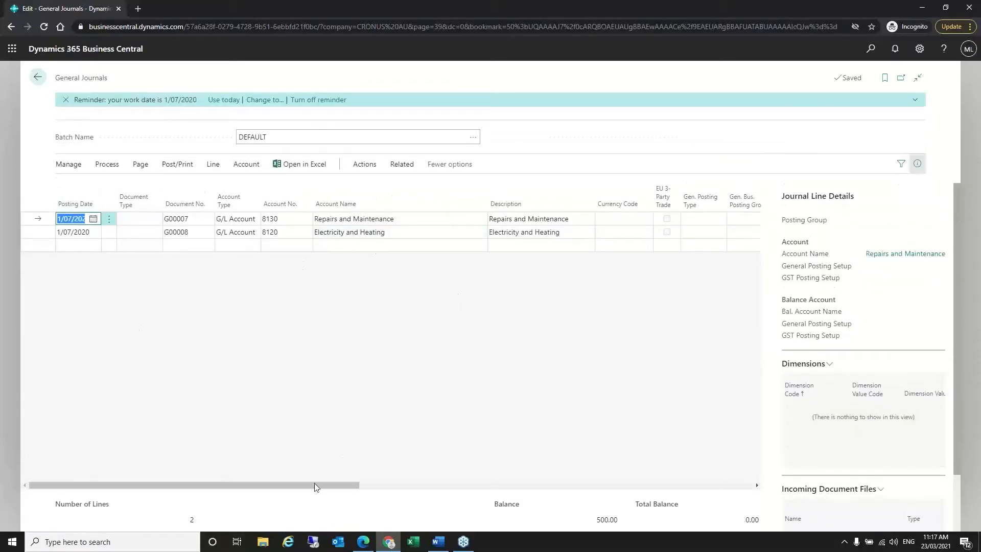
pyautogui.moveTo(317, 486); pyautogui.dragTo(131, 366)
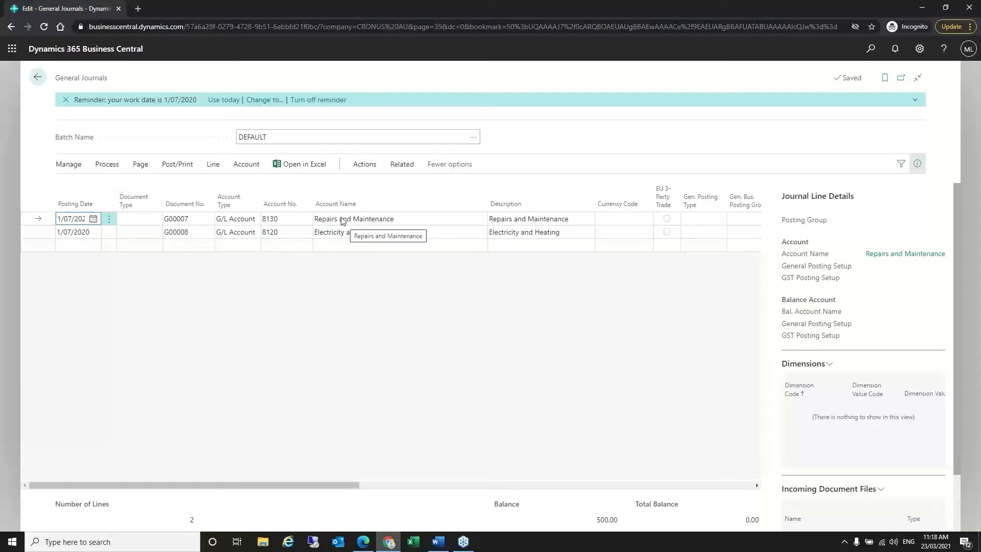
# - Export the journal lines to Excel, save the workbook in BC Training, and review it
pyautogui.click(313, 165)
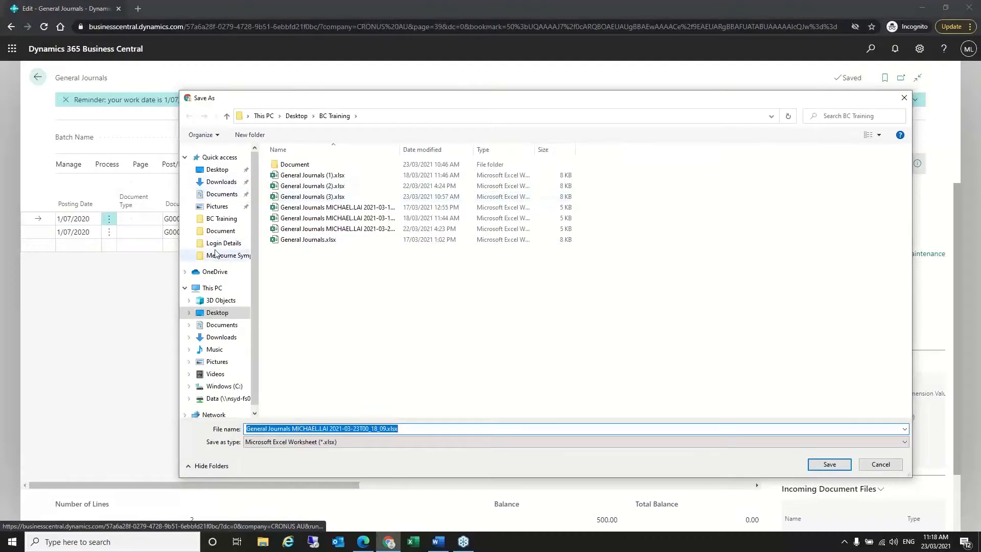
pyautogui.click(834, 464)
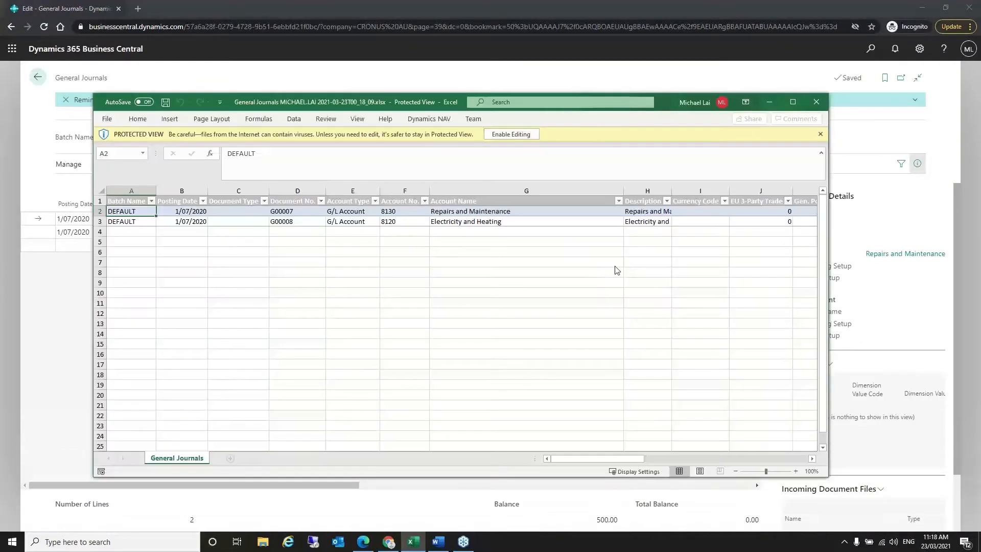
pyautogui.click(793, 102)
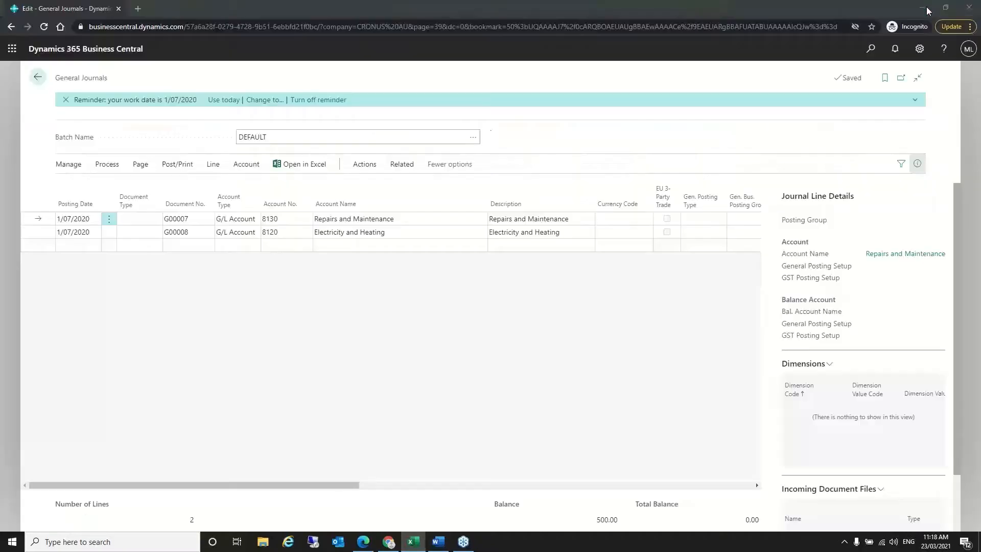
pyautogui.click(922, 7)
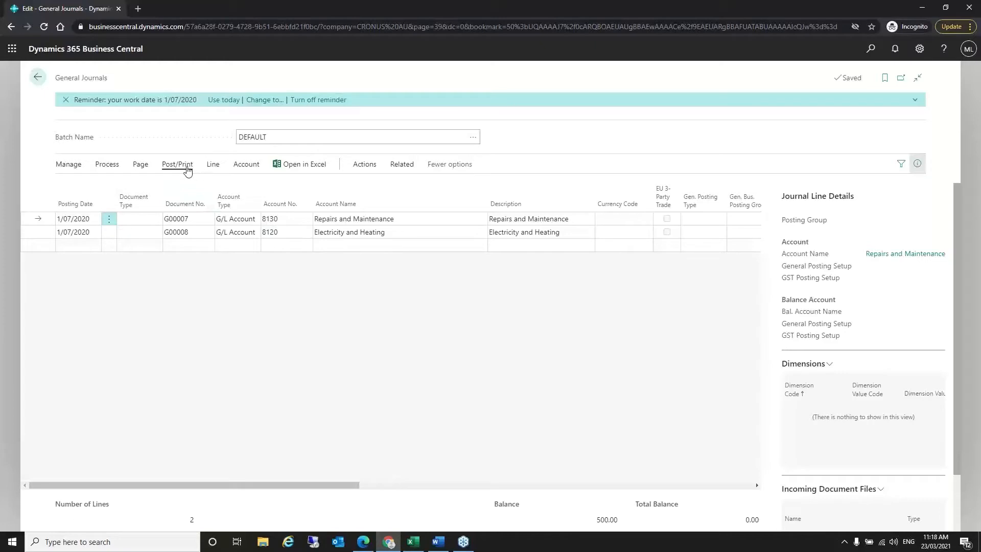
# - Choose Edit in Excel for the DEFAULT journal from the Page actions
pyautogui.click(169, 168)
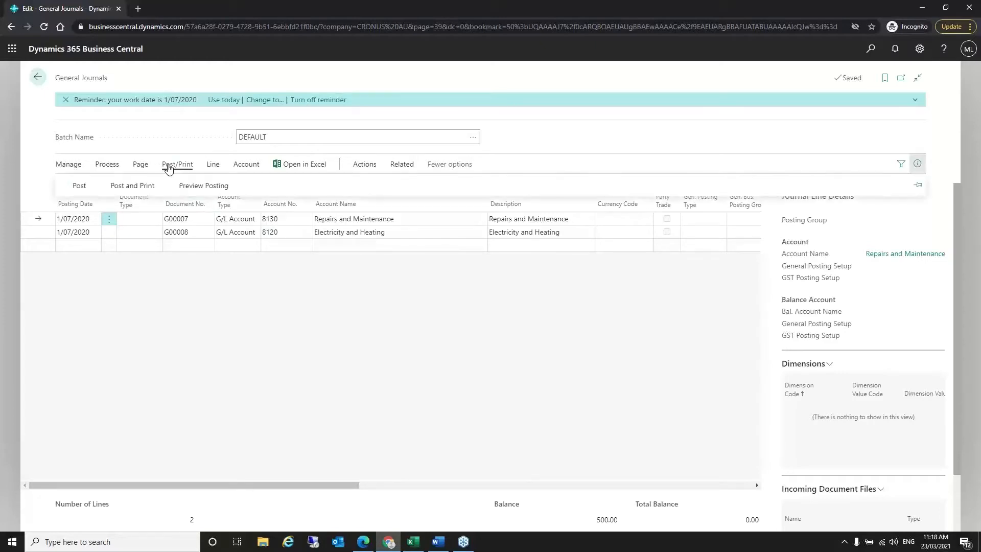
pyautogui.click(141, 167)
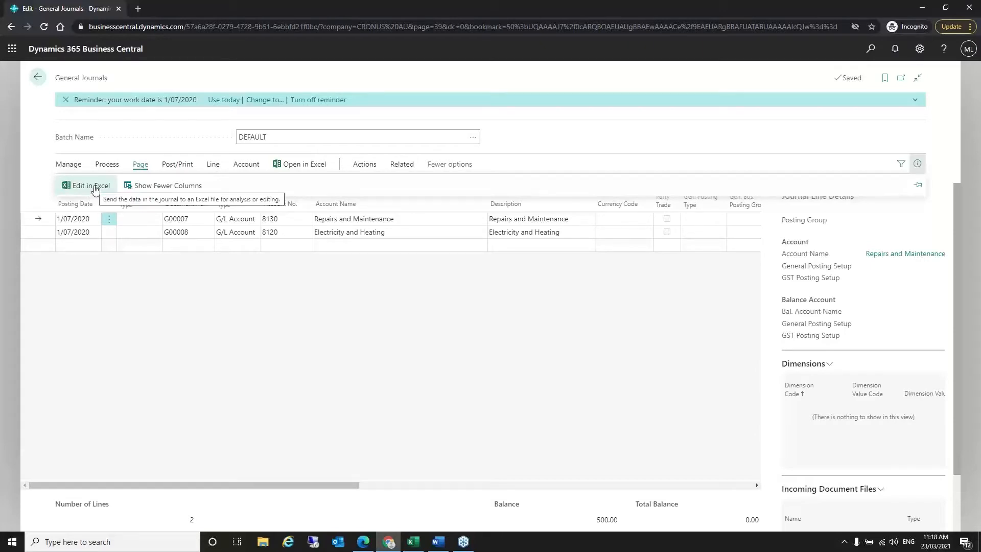
pyautogui.click(96, 187)
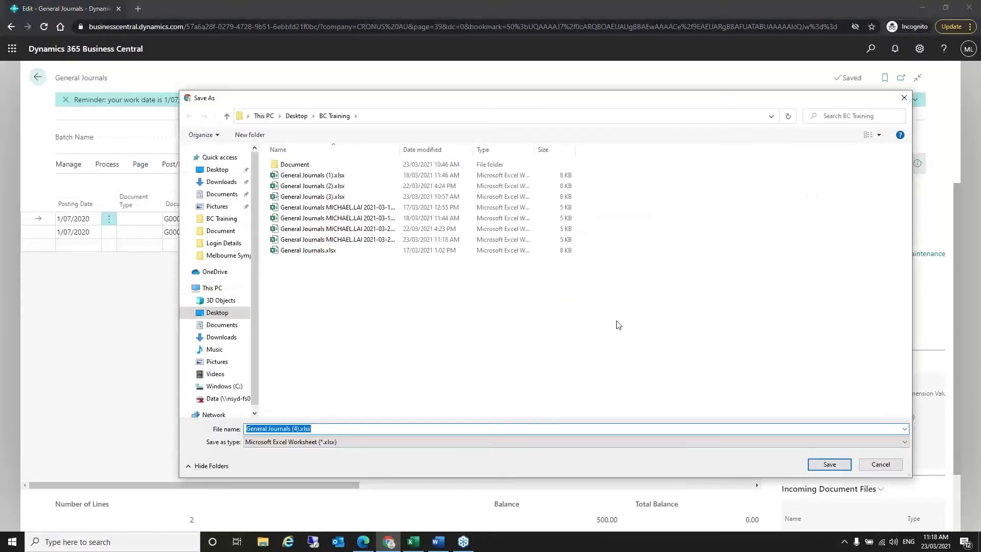
# - Save the editable workbook General Journals (4).xlsx in BC Training
pyautogui.click(829, 464)
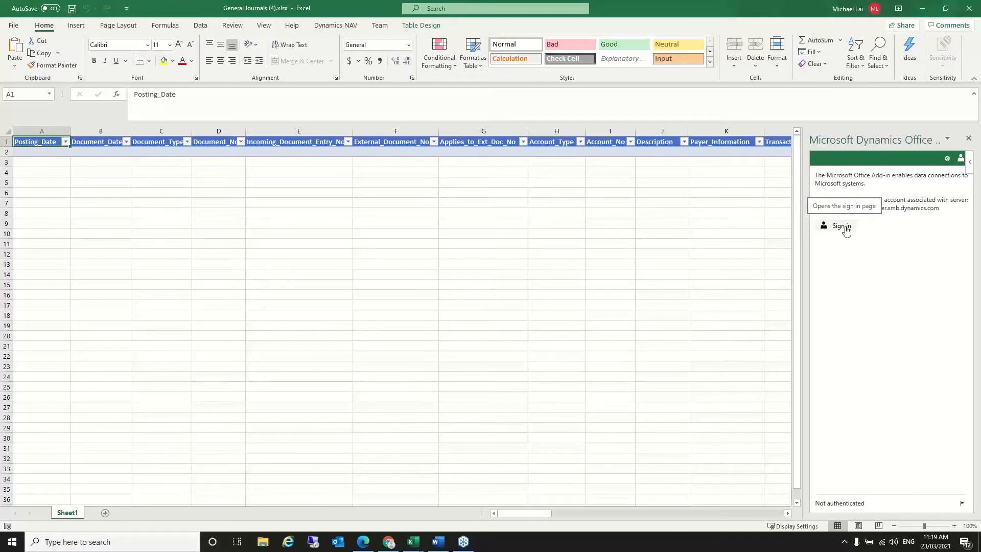
# - Sign in to the Dynamics Excel add-in with the work account password, then return to Business Central
pyautogui.click(846, 229)
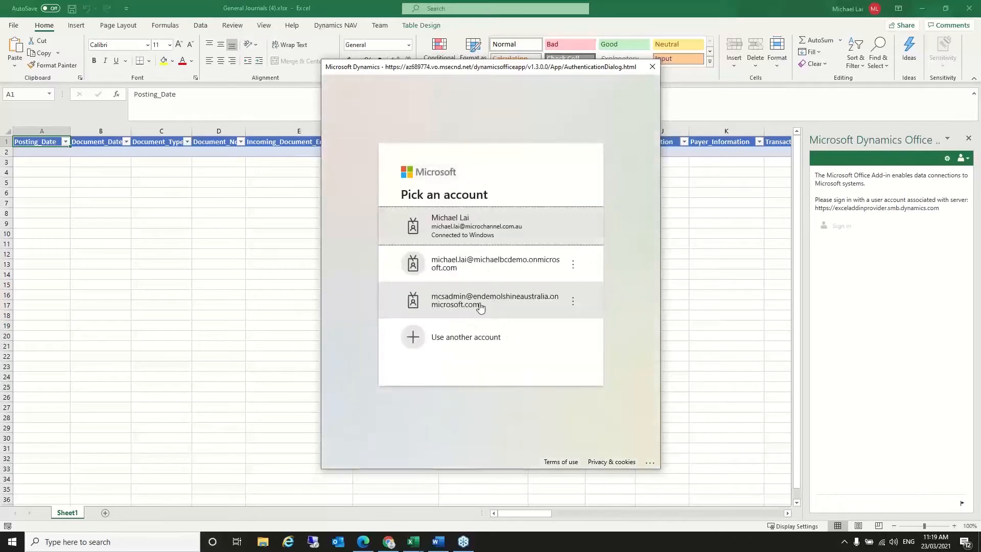
pyautogui.click(511, 264)
pyautogui.write('************')
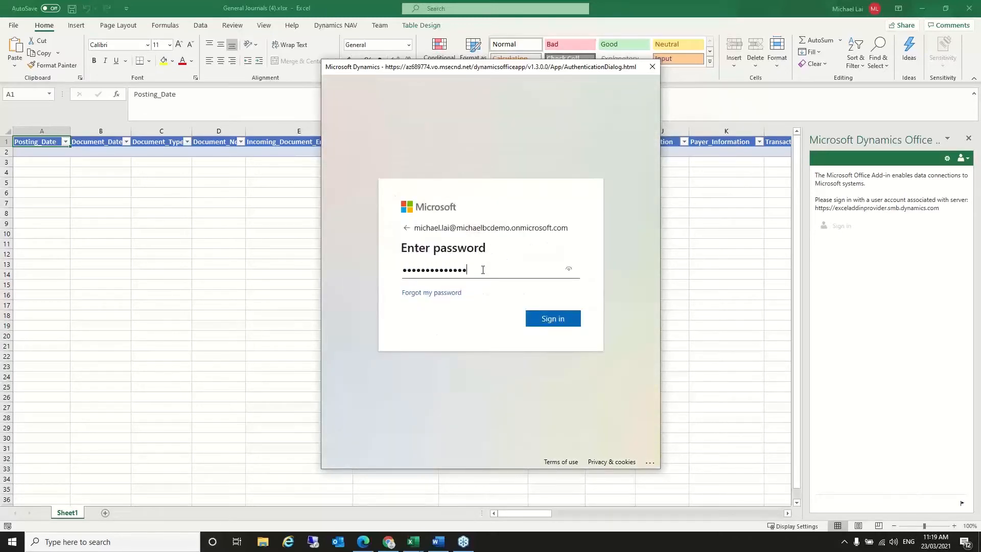
pyautogui.press('Return')
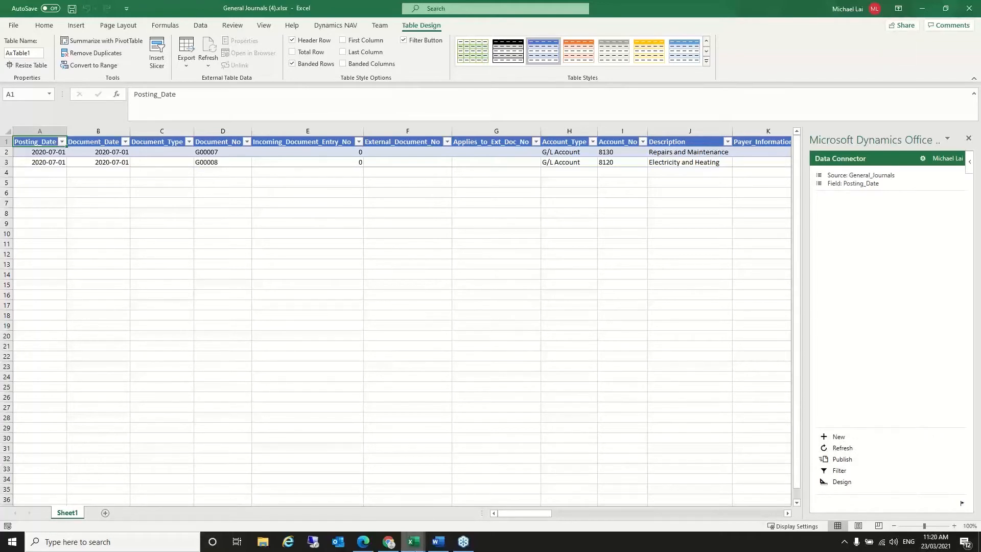
pyautogui.click(389, 542)
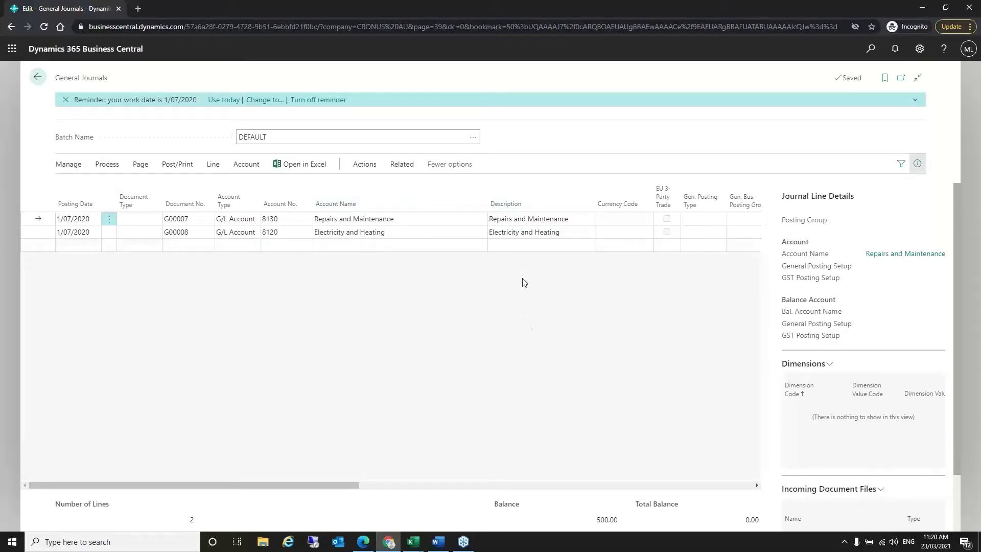
# - Close the General Journals (4).xlsx workbook without saving and switch back to Business Central in Chrome
pyautogui.moveTo(414, 542)
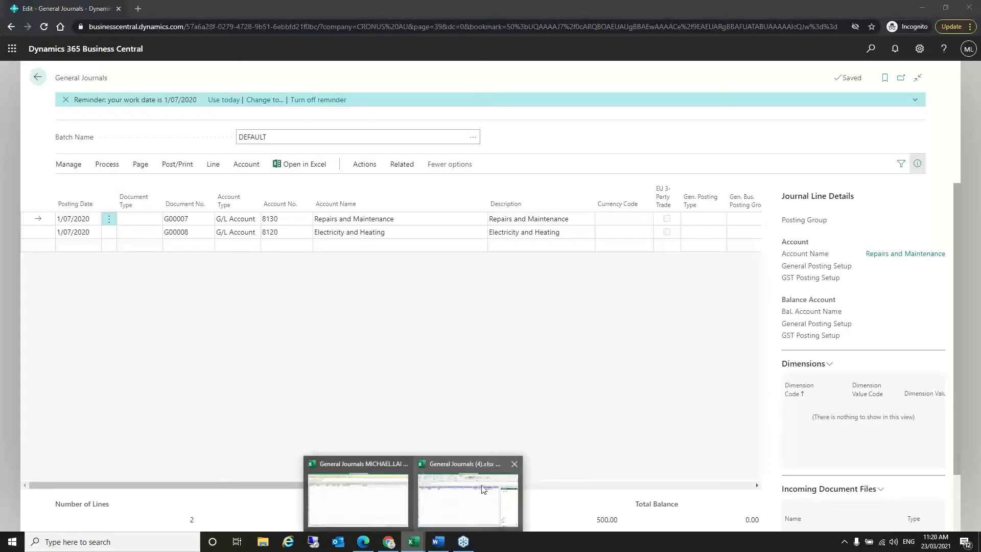
pyautogui.click(479, 493)
pyautogui.click(969, 8)
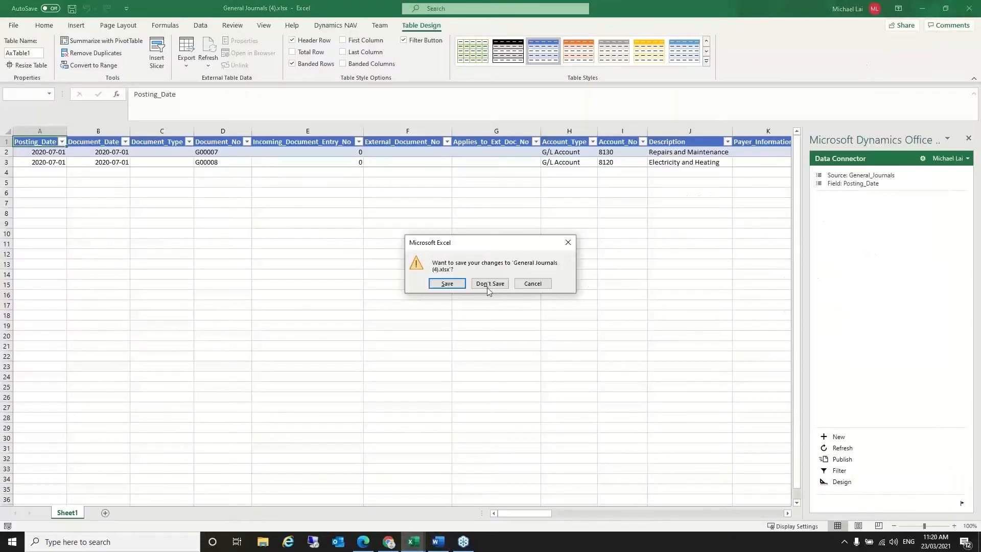
pyautogui.click(489, 284)
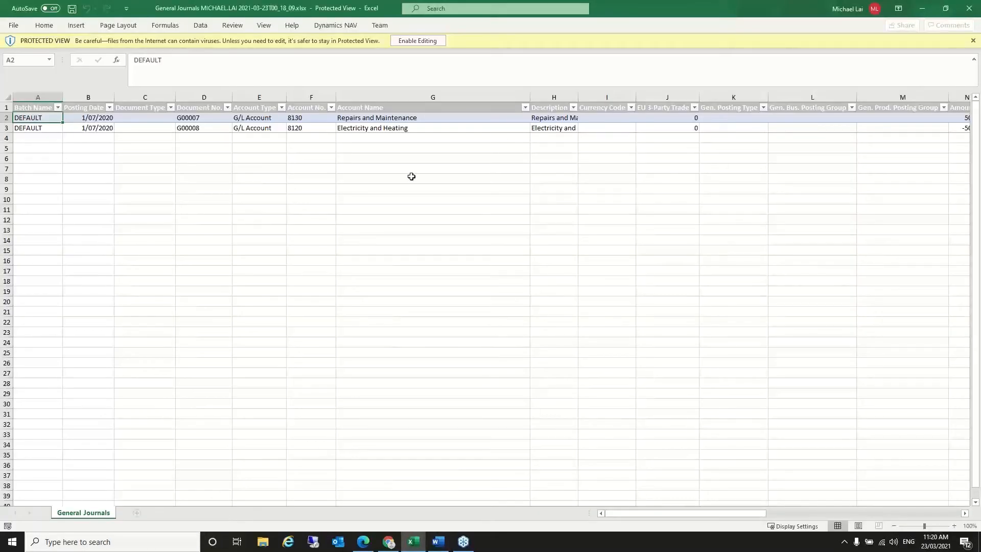
pyautogui.click(389, 542)
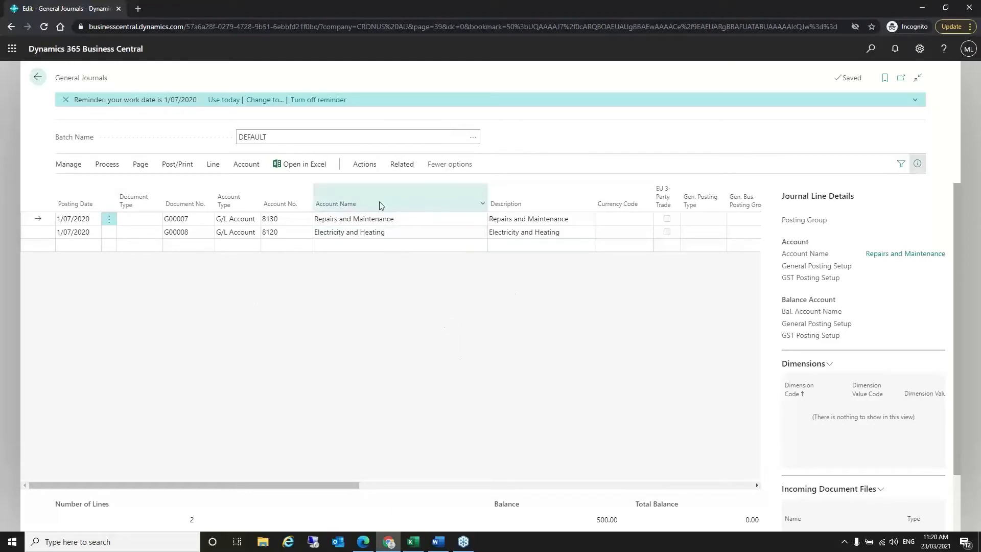
# - Cancel Save as Standard Journal for the journal lines and go back to the CRONUS AU home page
pyautogui.click(365, 164)
pyautogui.click(98, 187)
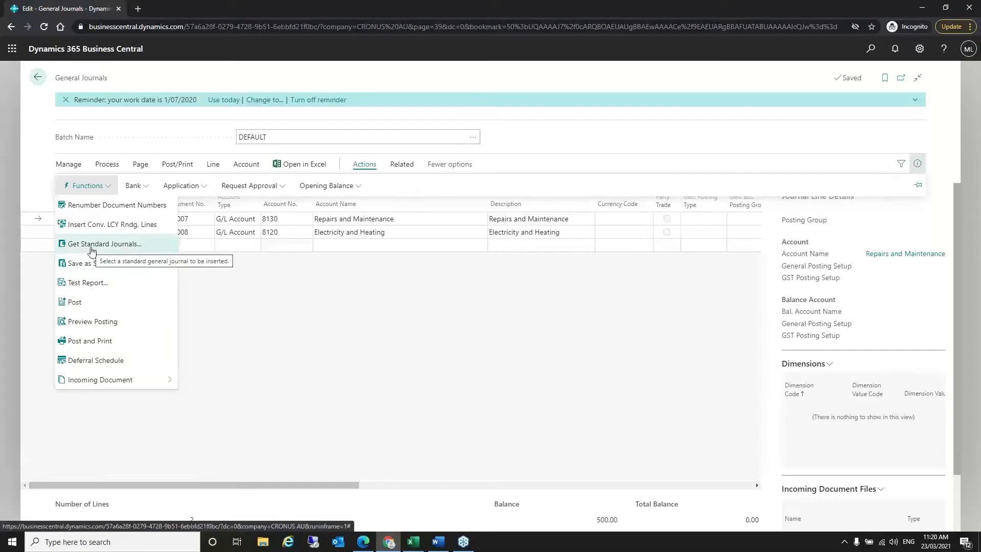
pyautogui.click(93, 265)
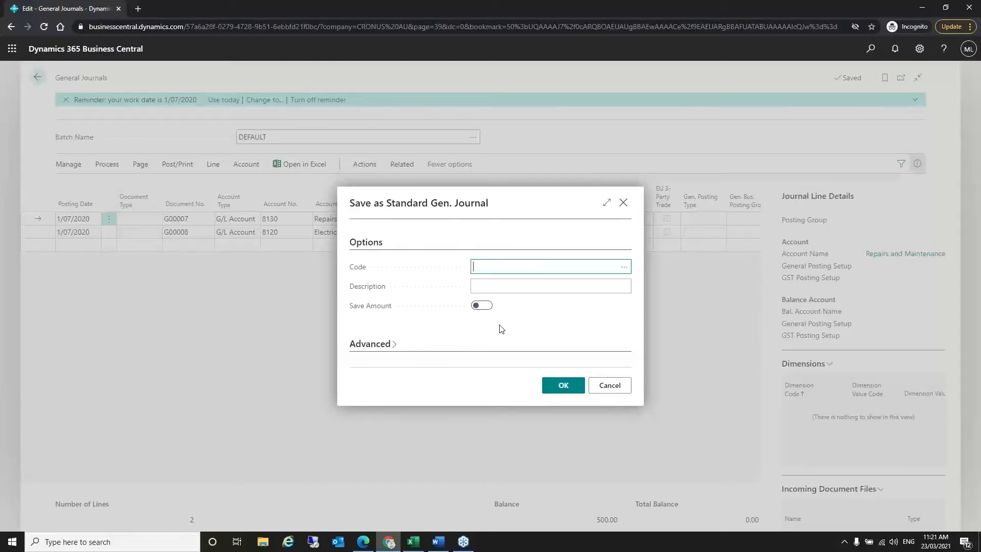
pyautogui.click(609, 386)
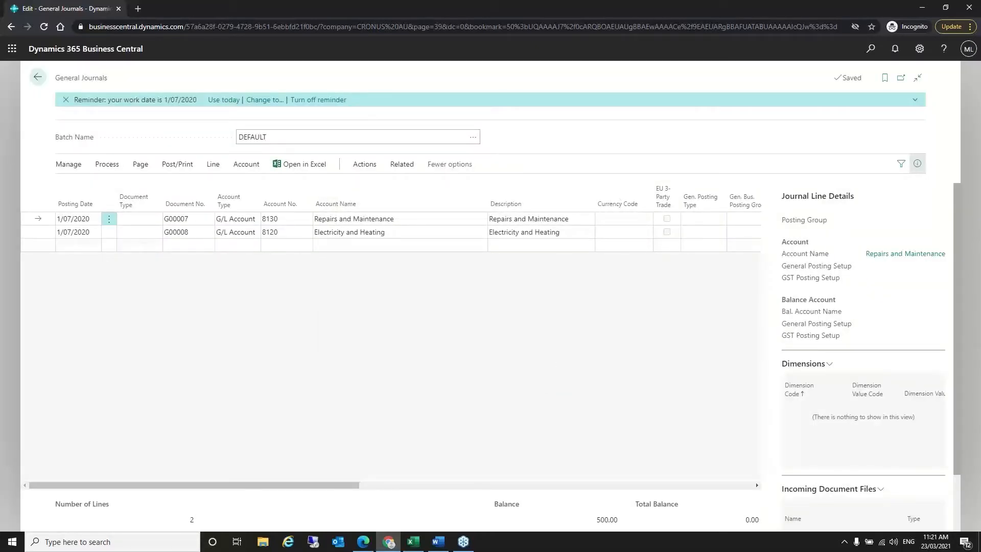
pyautogui.click(37, 77)
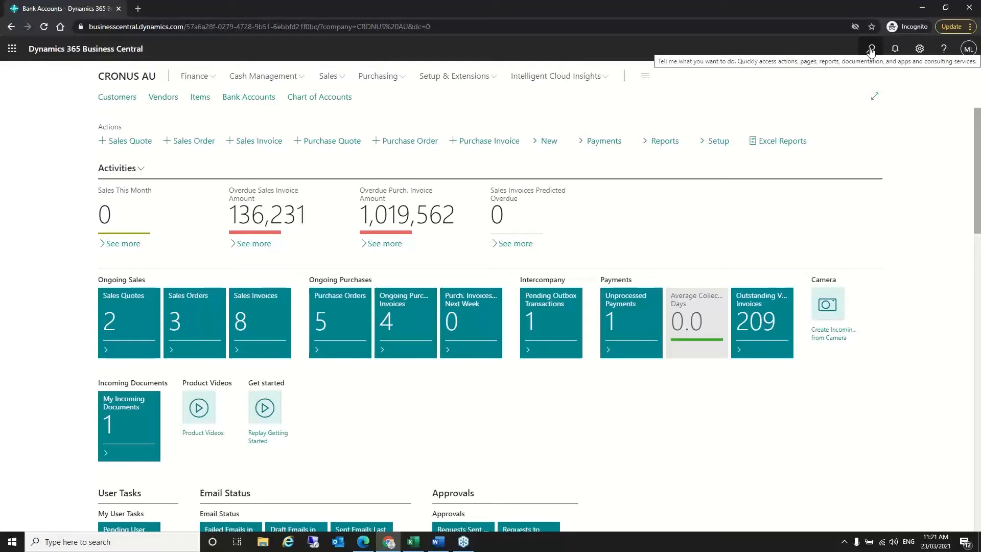
# - Search 'recur gen jou' and open Recurring General Journals for the DEFAULT batch
pyautogui.click(872, 50)
pyautogui.write('recur gen jou')
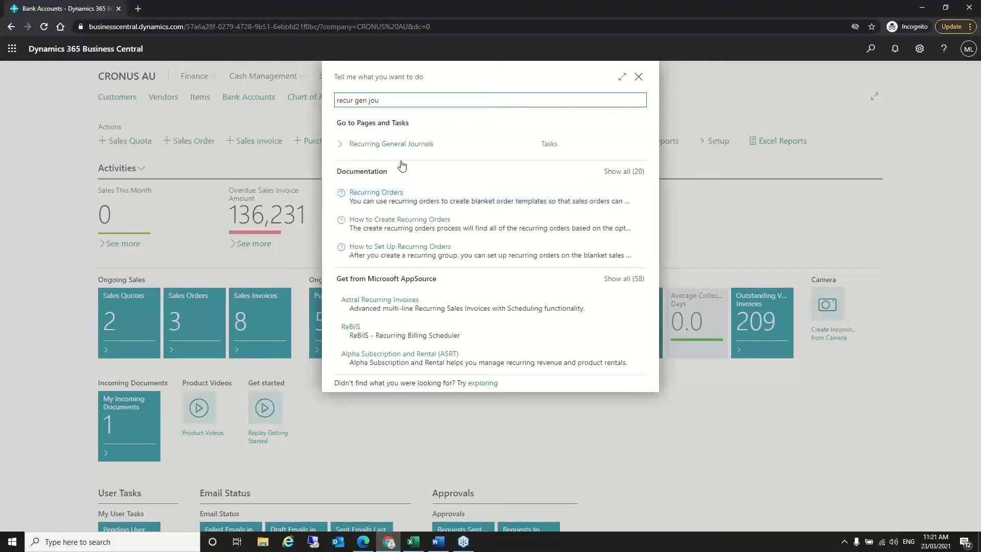
pyautogui.click(420, 149)
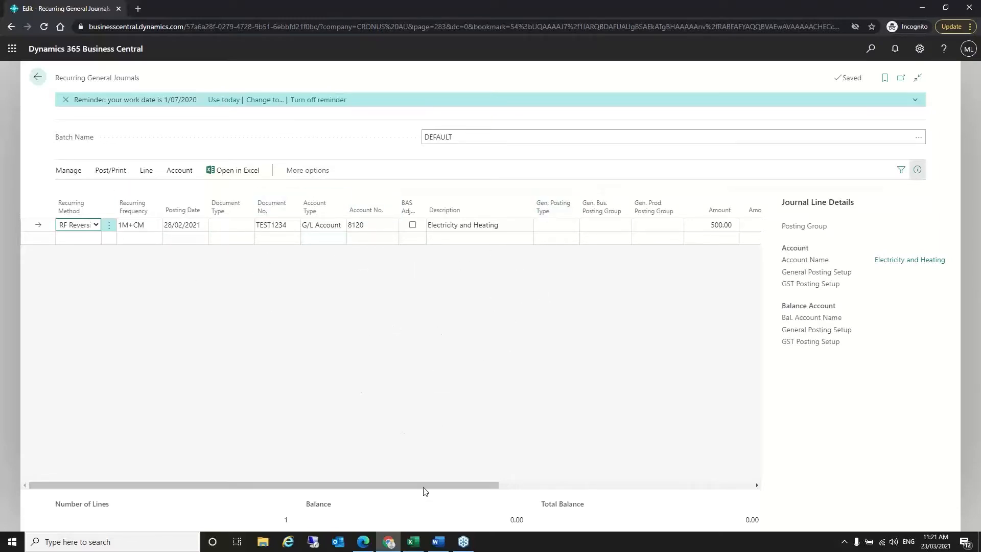
# - Review the Allocated Amt. and Expiration Date columns, then show the 8120 line's Recurring Method options
pyautogui.moveTo(432, 483); pyautogui.dragTo(670, 491)
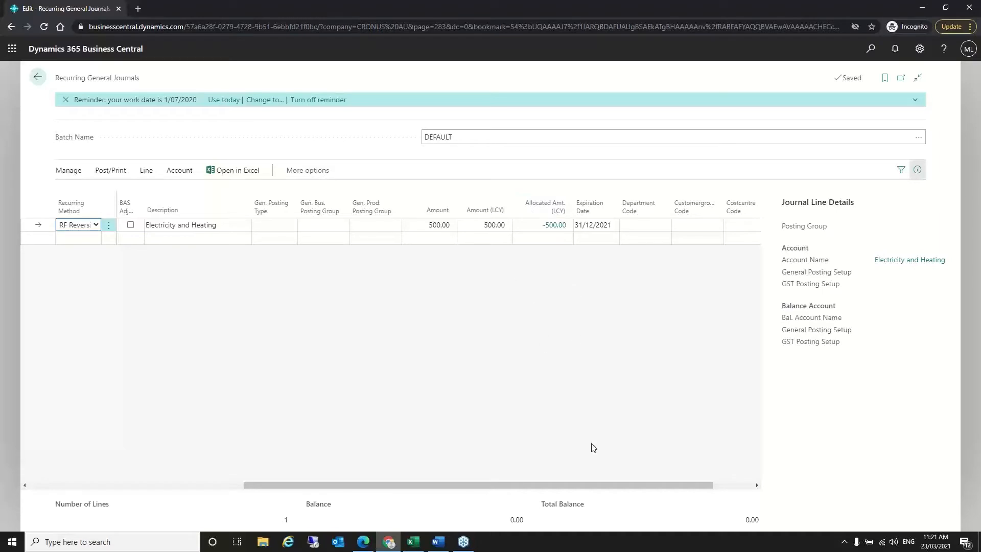
pyautogui.moveTo(598, 486); pyautogui.dragTo(344, 490)
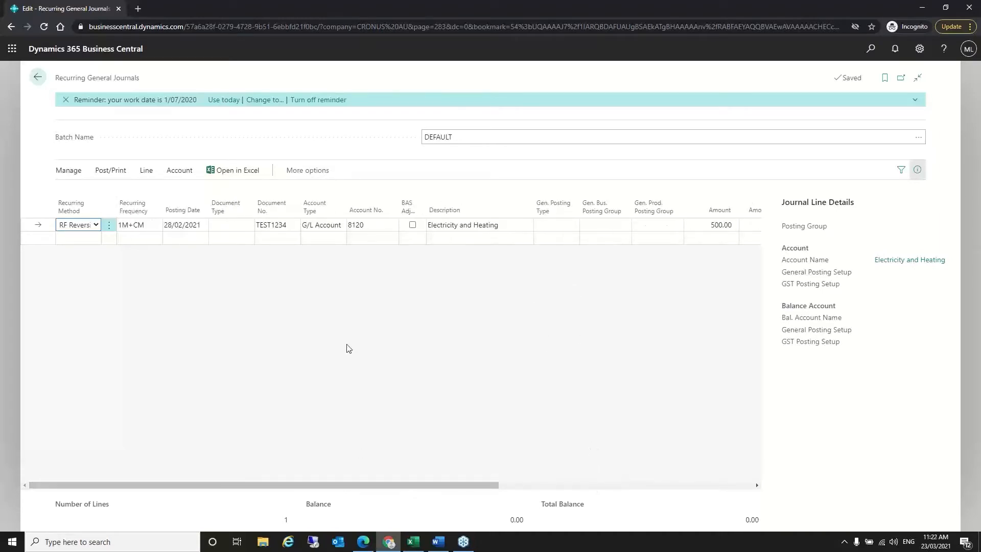
pyautogui.click(96, 226)
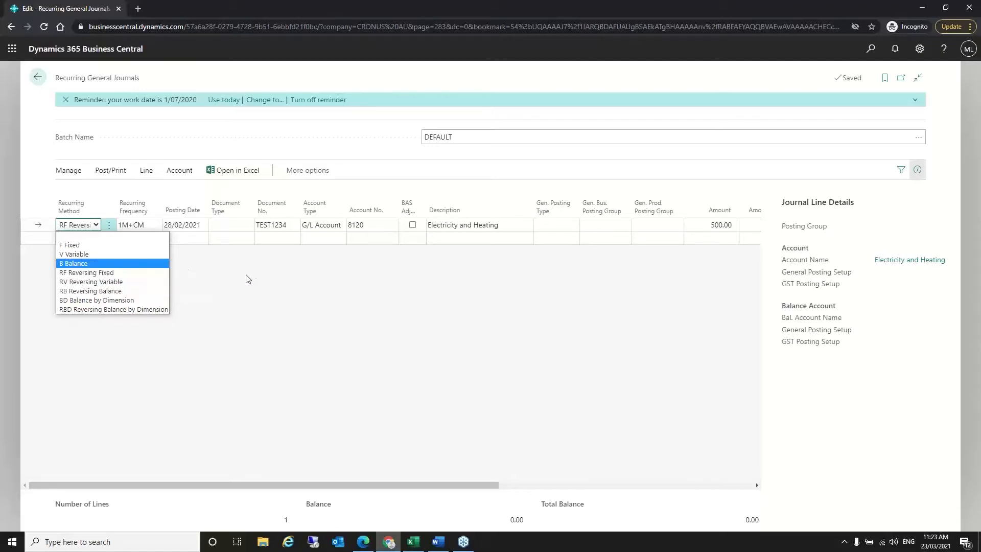
# - Leave the recurring method unchanged and show the Line actions, including Allocations and Dimensions
pyautogui.click(335, 276)
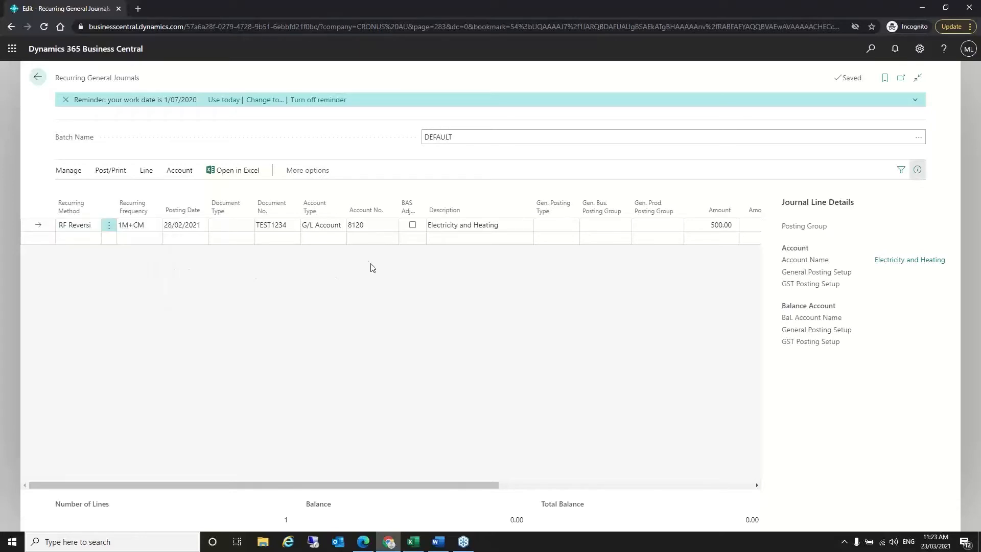
pyautogui.moveTo(381, 485); pyautogui.dragTo(582, 484)
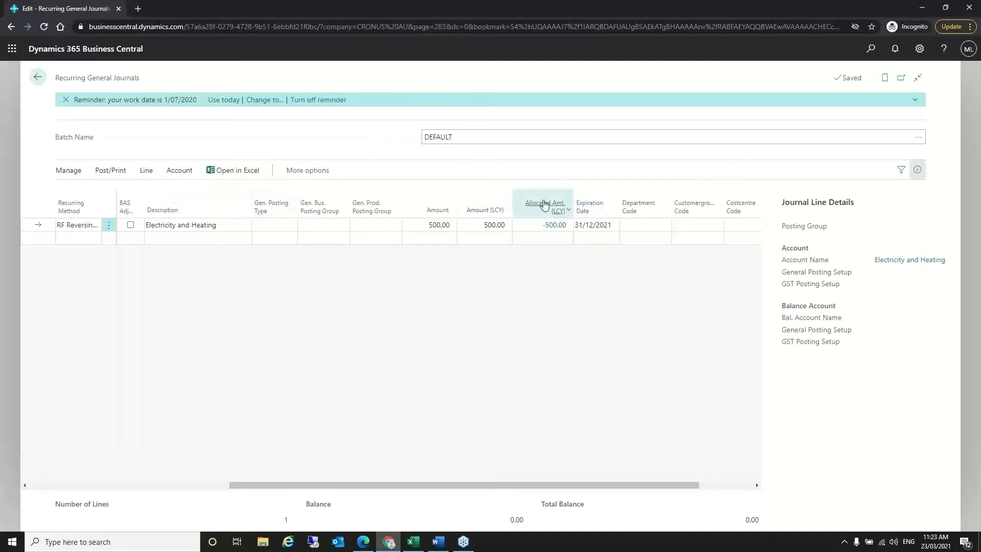
pyautogui.click(146, 171)
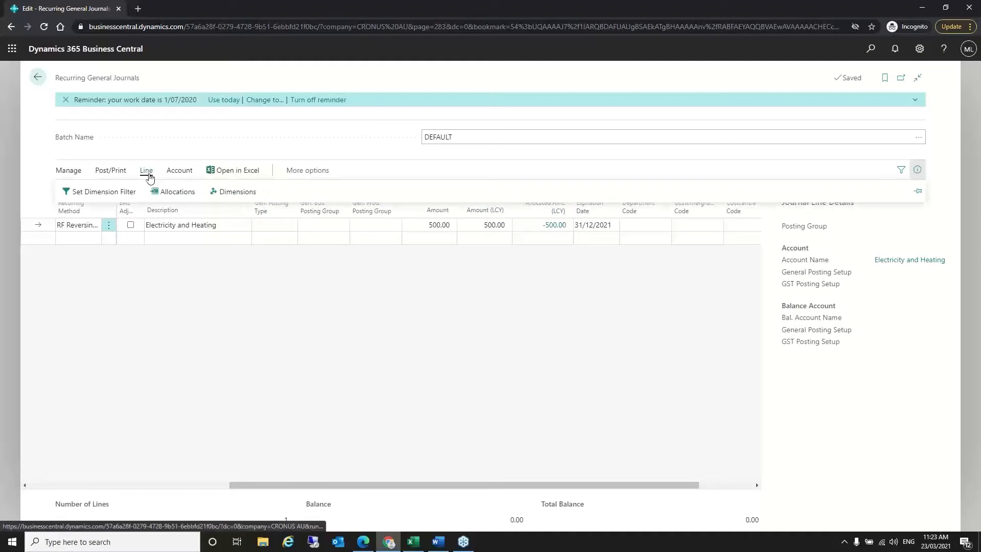
pyautogui.click(176, 194)
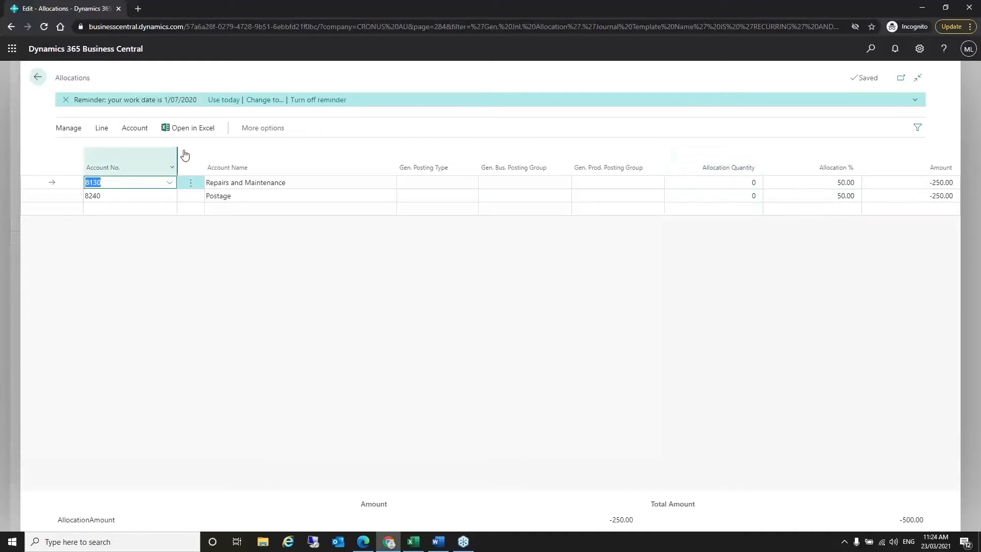
pyautogui.click(40, 79)
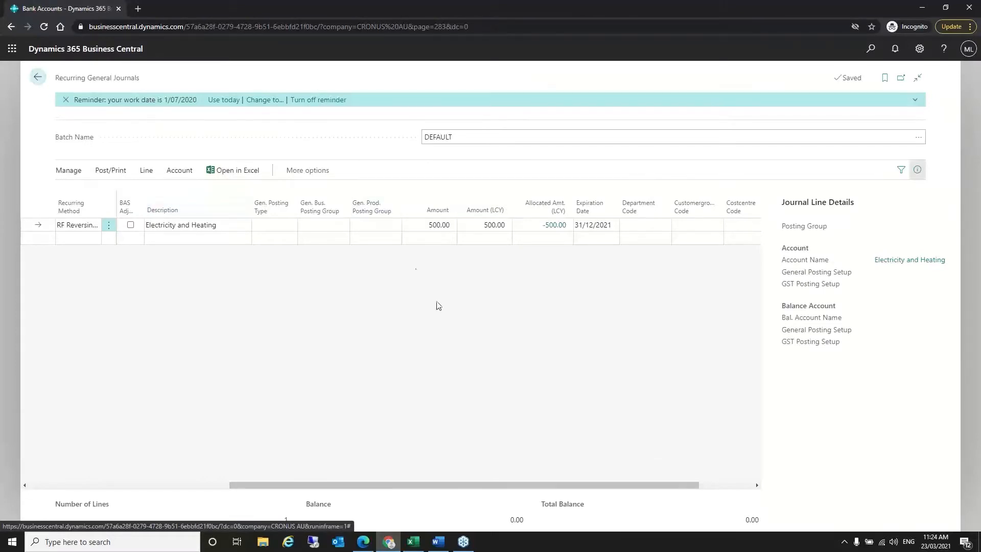
# - From home, open General Ledger Entries, select 8120 entry G00006, view its Process actions, then return home
pyautogui.click(37, 77)
pyautogui.click(871, 49)
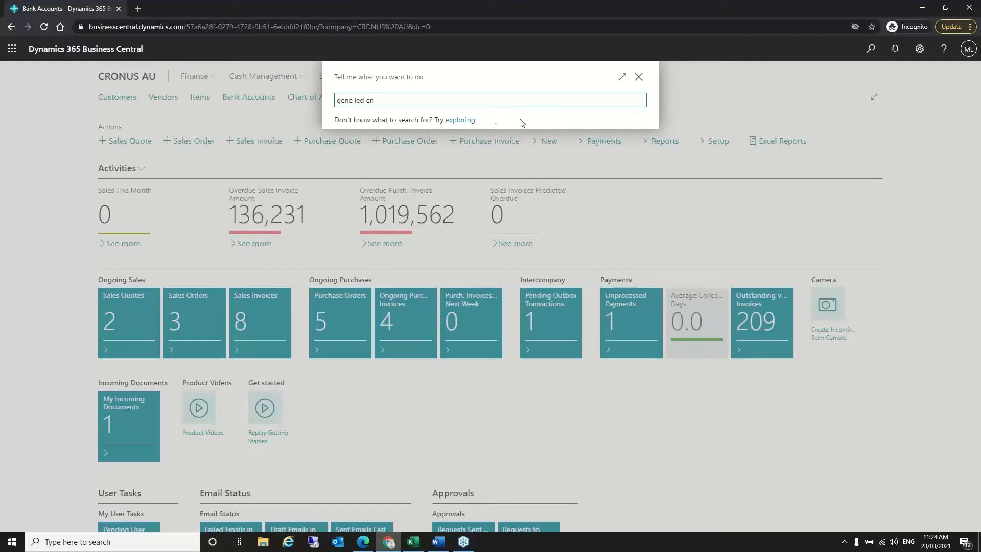
pyautogui.click(403, 239)
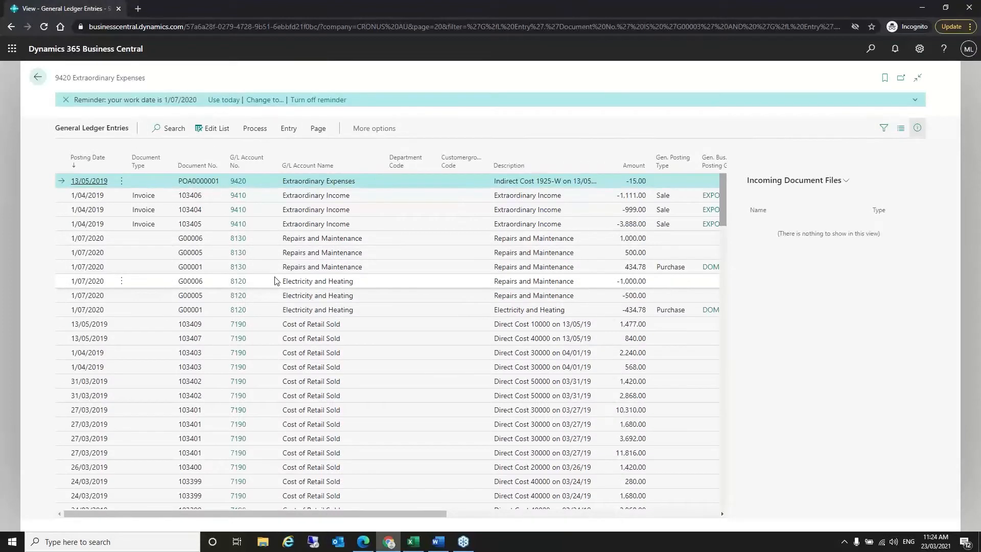
pyautogui.click(462, 282)
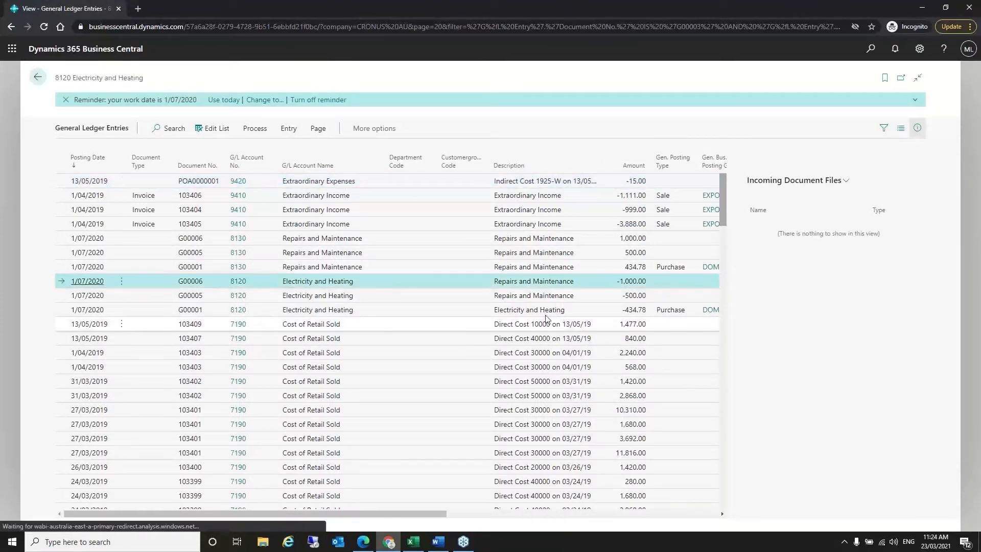
pyautogui.click(255, 131)
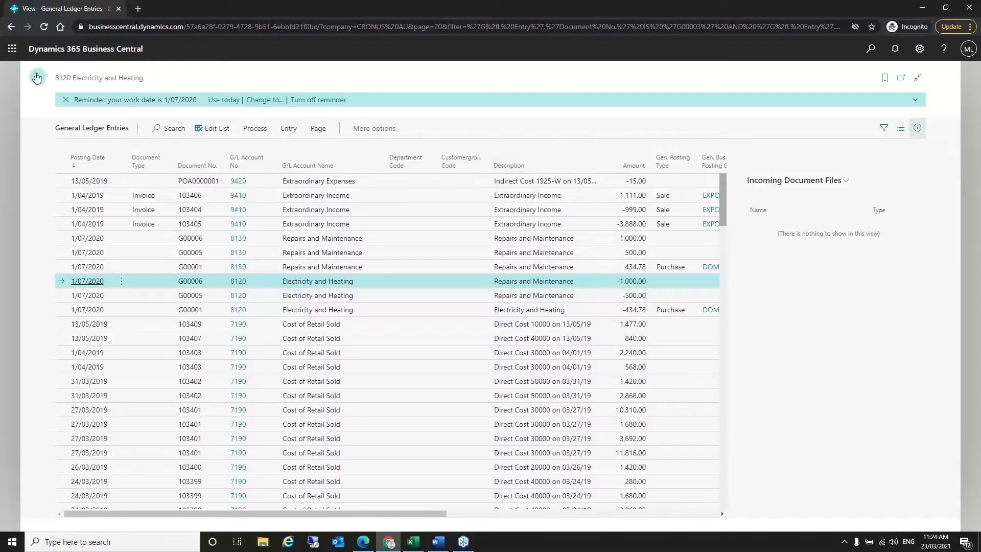
pyautogui.click(36, 76)
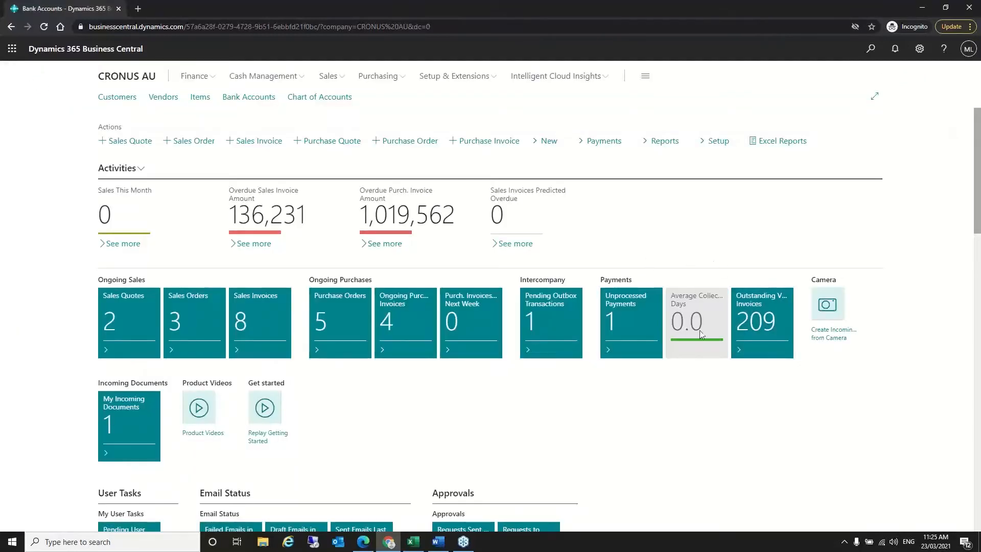
pyautogui.click(502, 245)
# - Open the Bank Accounts list via Alt+Q and open the CHECKING World Wide Bank card
pyautogui.hotkey('alt', 'q')
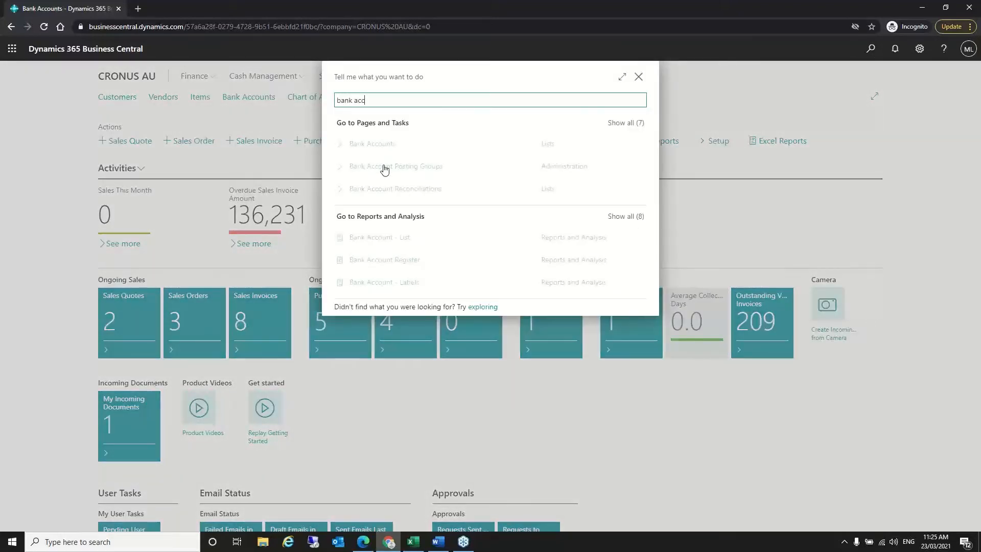
pyautogui.click(376, 224)
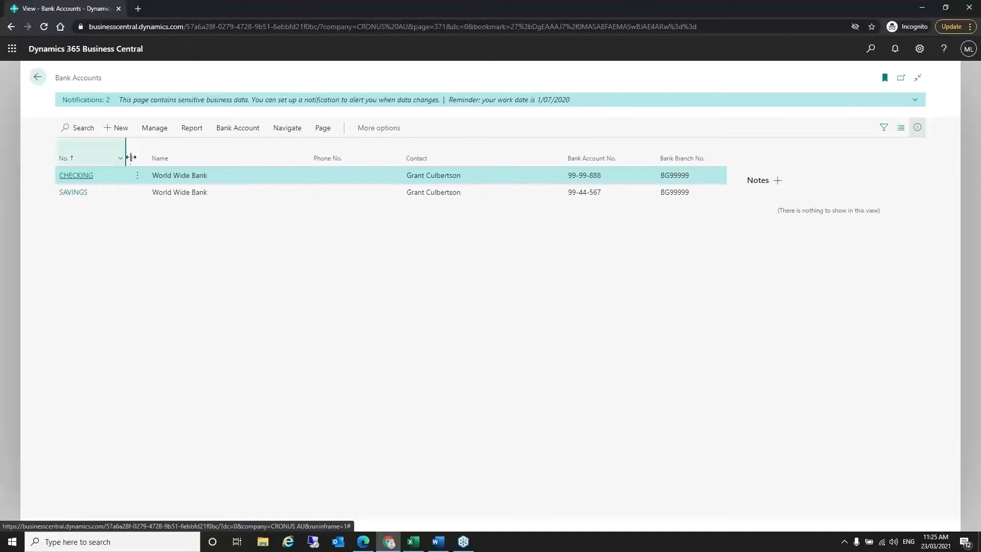
pyautogui.click(83, 176)
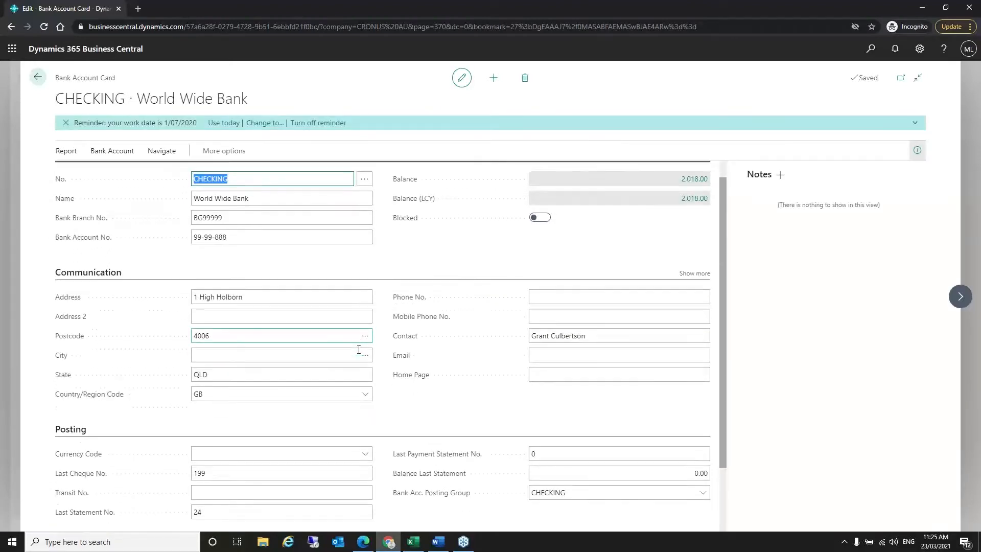
pyautogui.scroll(-2, 359, 350)
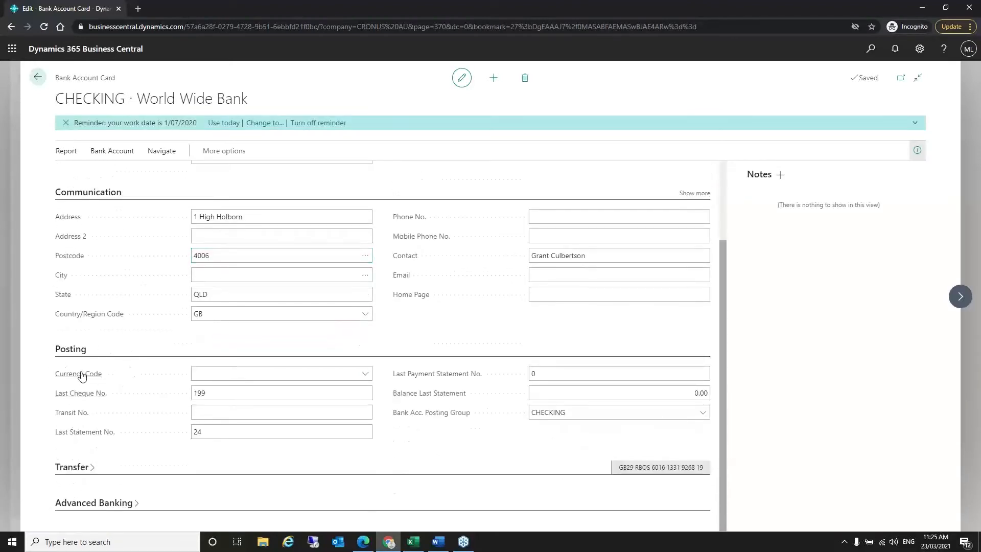
pyautogui.click(205, 376)
pyautogui.scroll(2, 554, 452)
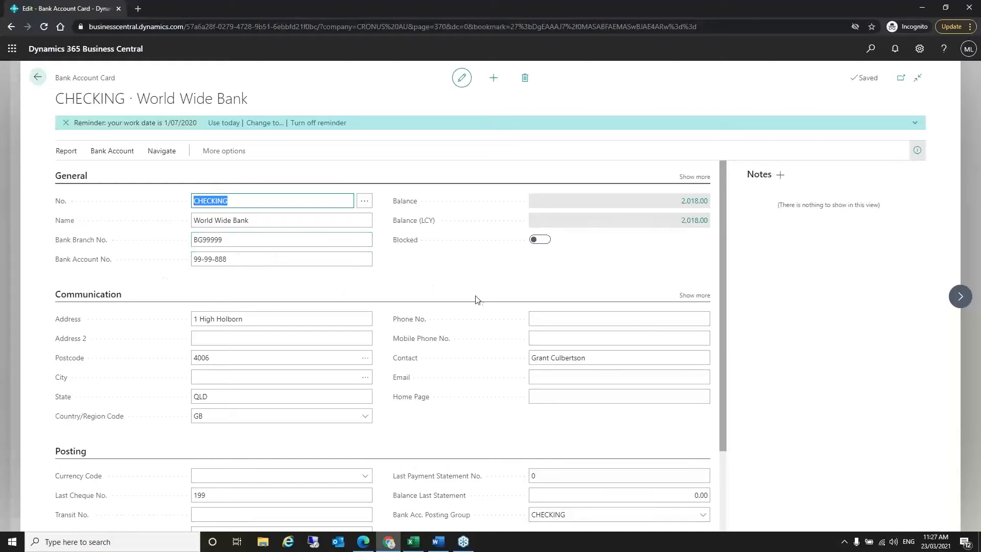
pyautogui.scroll(-2, 487, 312)
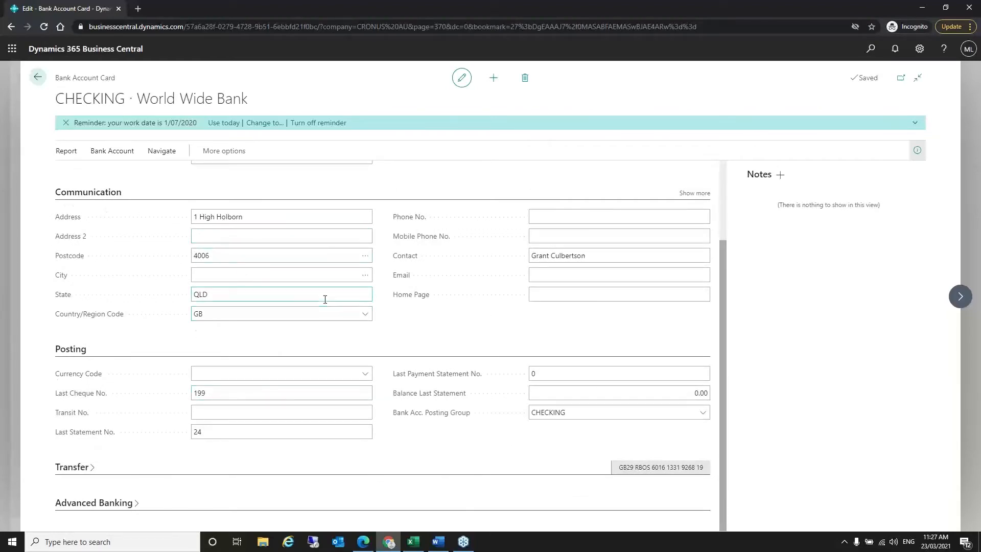
pyautogui.click(214, 271)
pyautogui.click(242, 378)
pyautogui.click(230, 432)
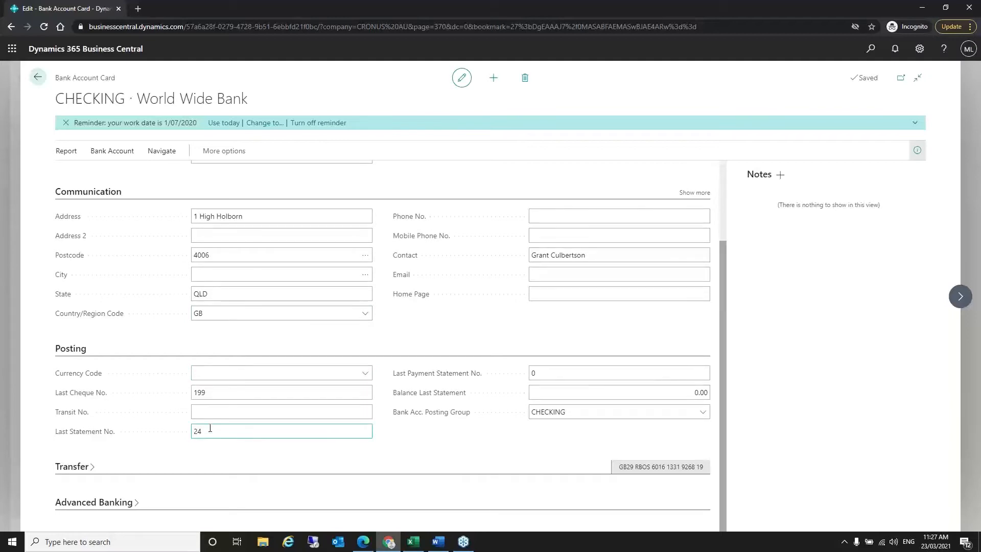
pyautogui.moveTo(216, 433); pyautogui.dragTo(195, 434)
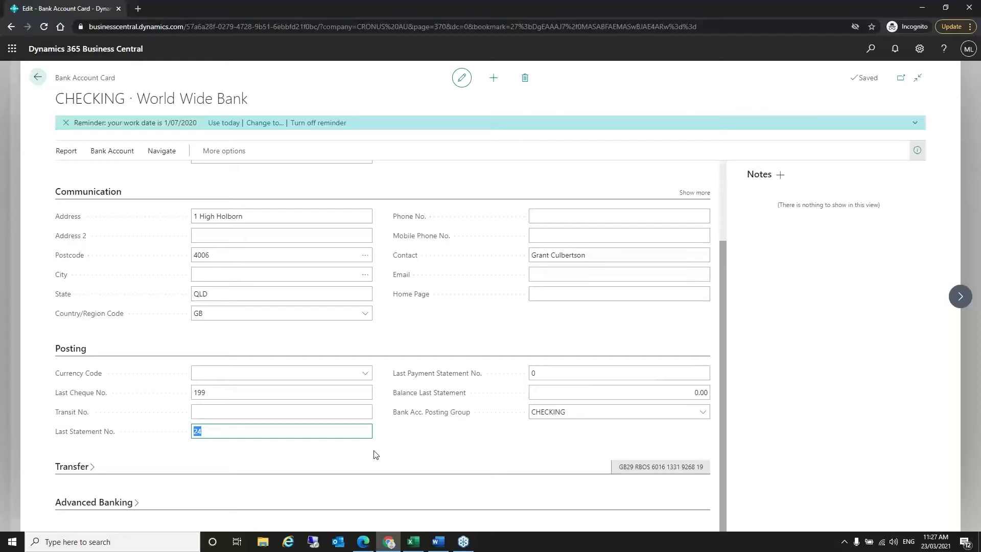
pyautogui.click(216, 433)
pyautogui.click(164, 155)
# - View the CHECKING ledger entries (750.00 and 1,268.00), then return to the bank account card
pyautogui.click(132, 153)
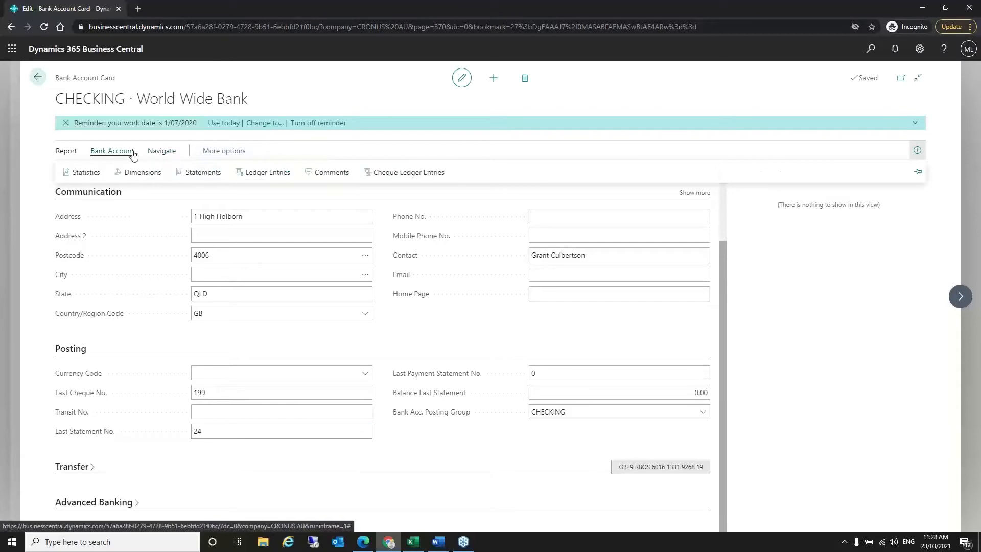
pyautogui.click(275, 174)
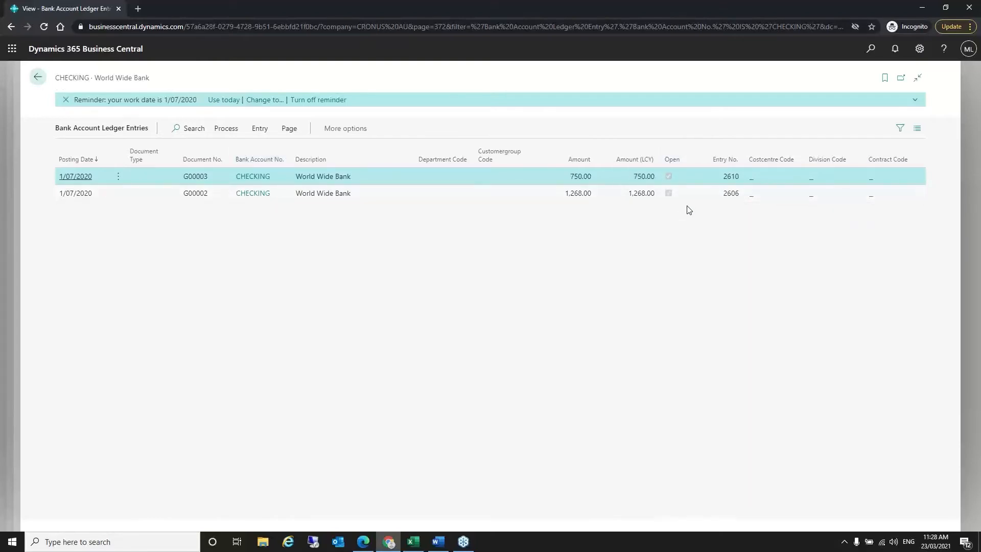
pyautogui.click(38, 78)
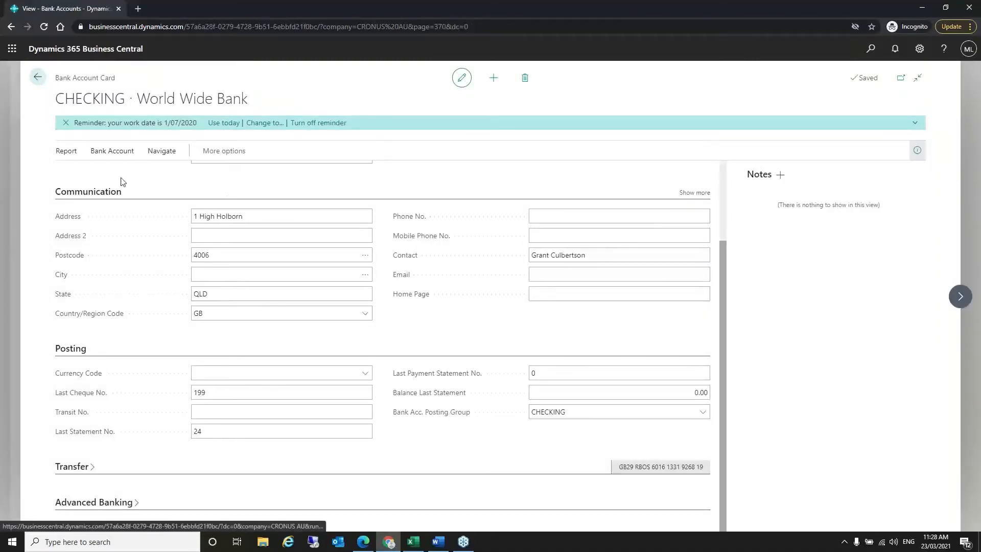
# - Check the CHECKING Bank Account Statement List, find it empty, and go back
pyautogui.click(114, 153)
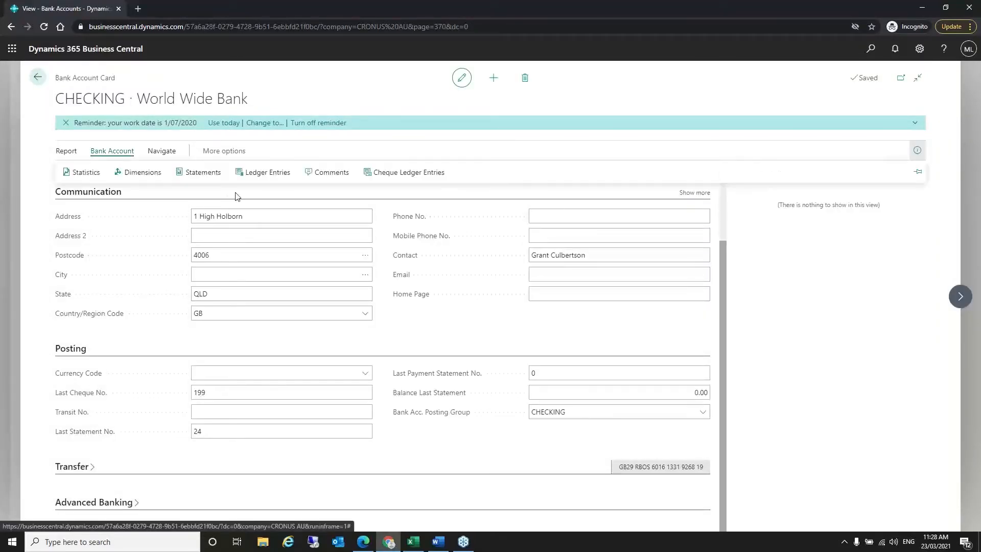
pyautogui.click(211, 179)
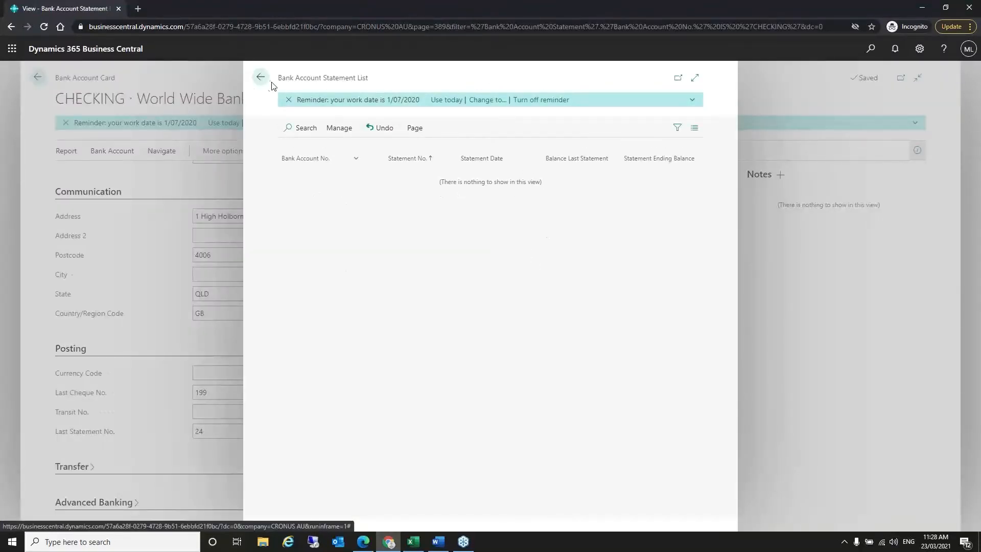
pyautogui.click(263, 78)
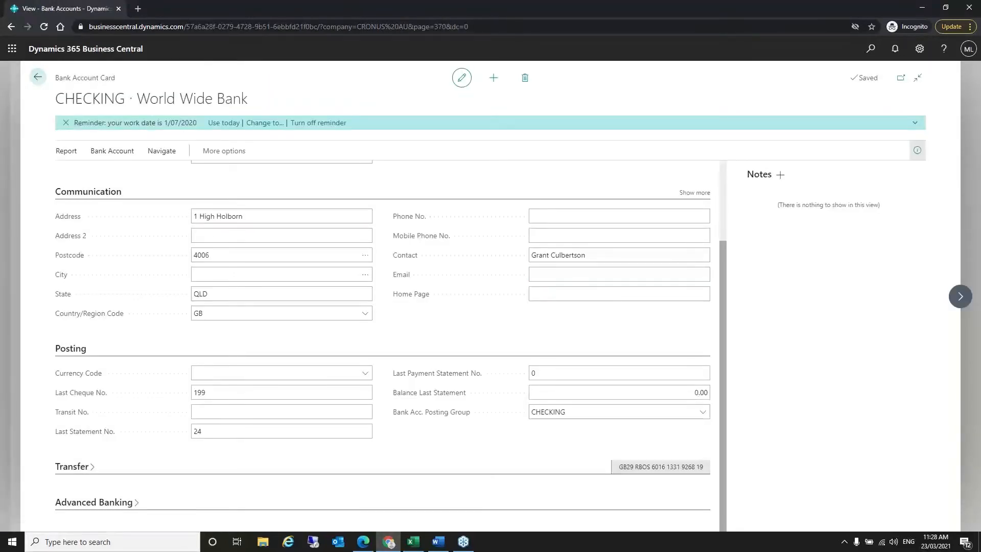
pyautogui.click(37, 78)
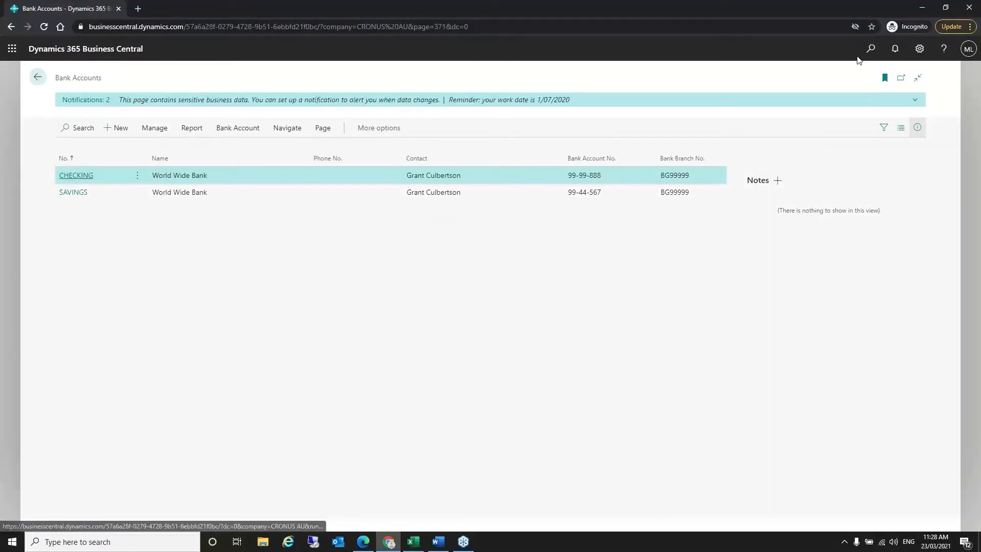
# - Search 'bank rec' and open Bank Account Reconciliations, showing CHECKING statement 24
pyautogui.click(871, 49)
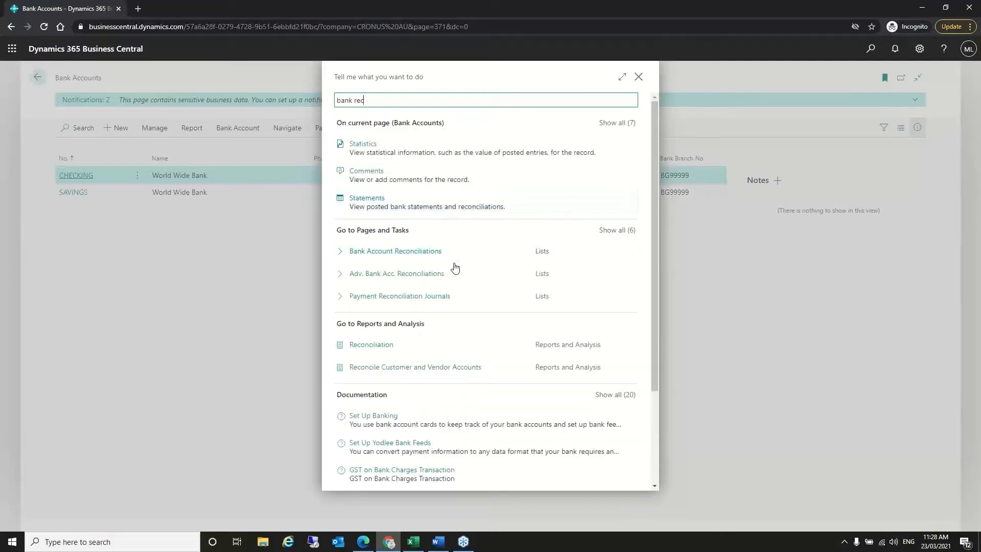
pyautogui.click(409, 255)
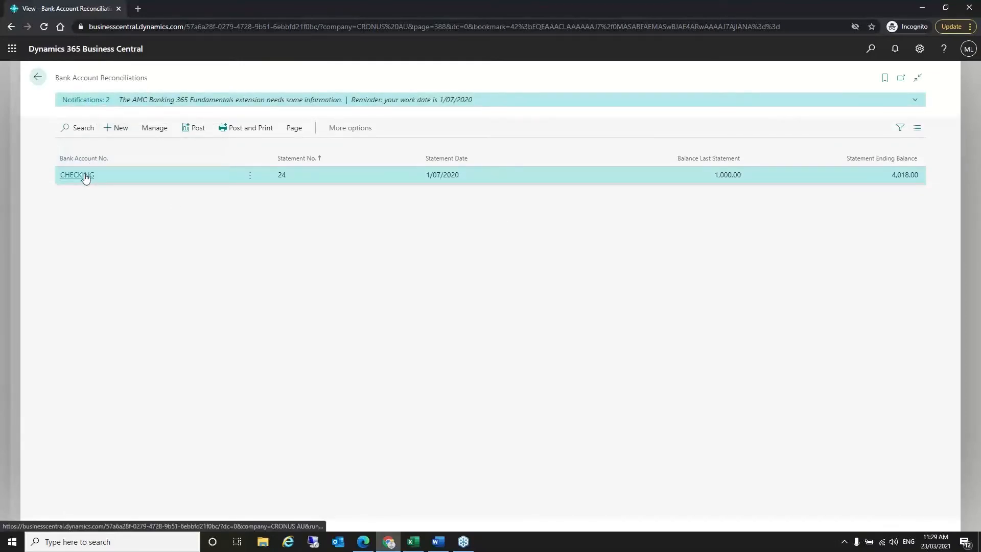
# - Open CHECKING reconciliation 24, showing Transfer funds lines of 2,018.00 and 1,000.00
pyautogui.press('Return')
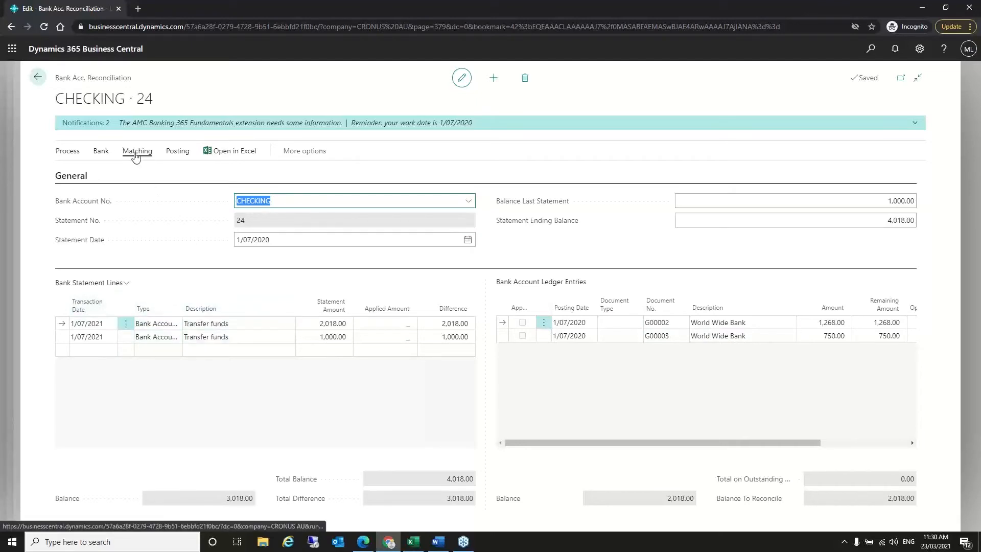
# - Show the Bank actions on reconciliation CHECKING 24 to reveal Import Bank Statement
pyautogui.click(101, 152)
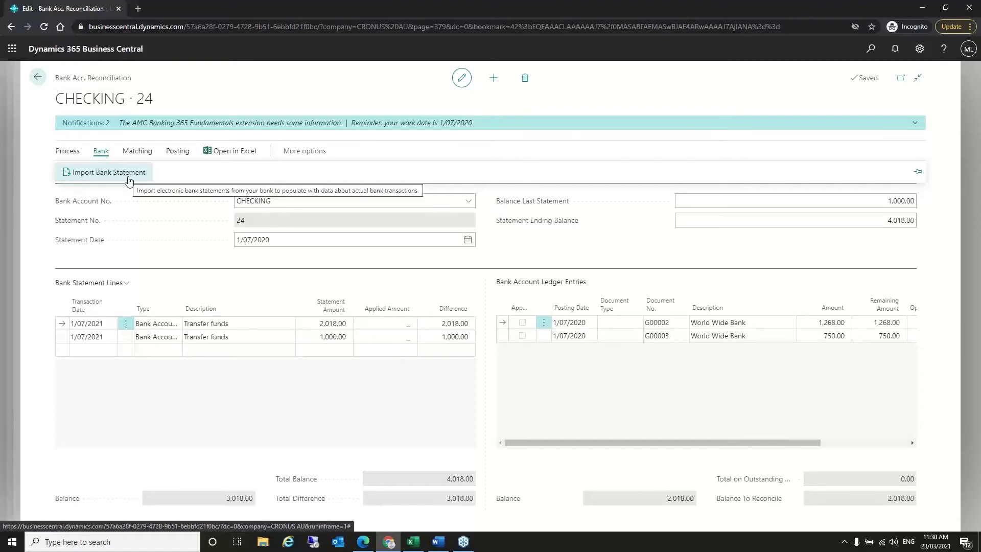
# - Try Import Bank Statement, return from Word to the reconciliation, and bring up the Matching actions
pyautogui.click(108, 174)
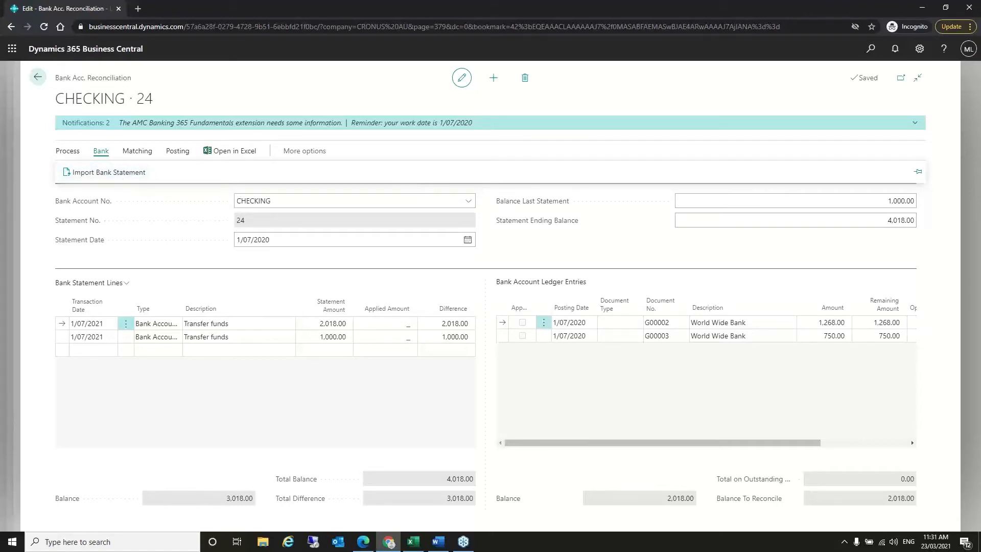
pyautogui.hotkey('alt', 'Tab')
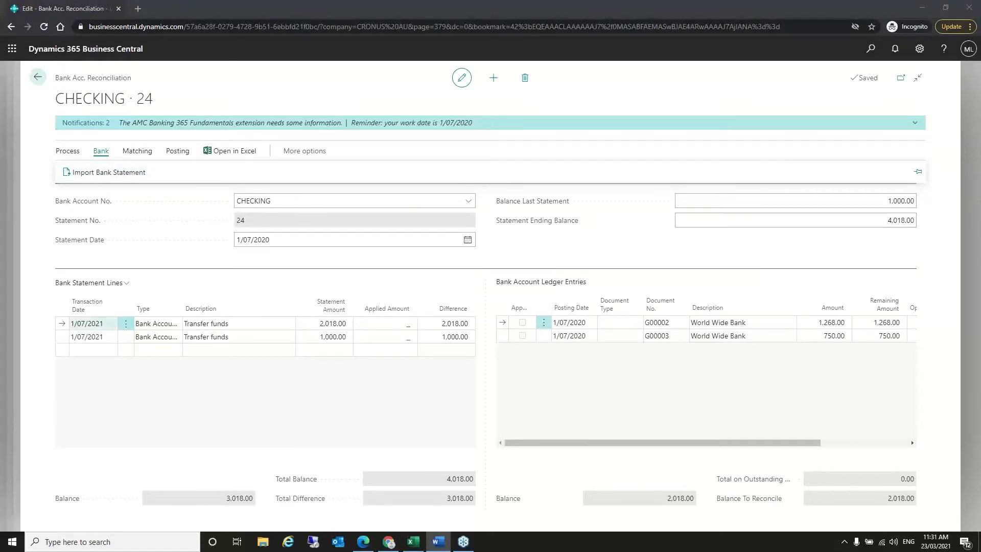
pyautogui.click(229, 379)
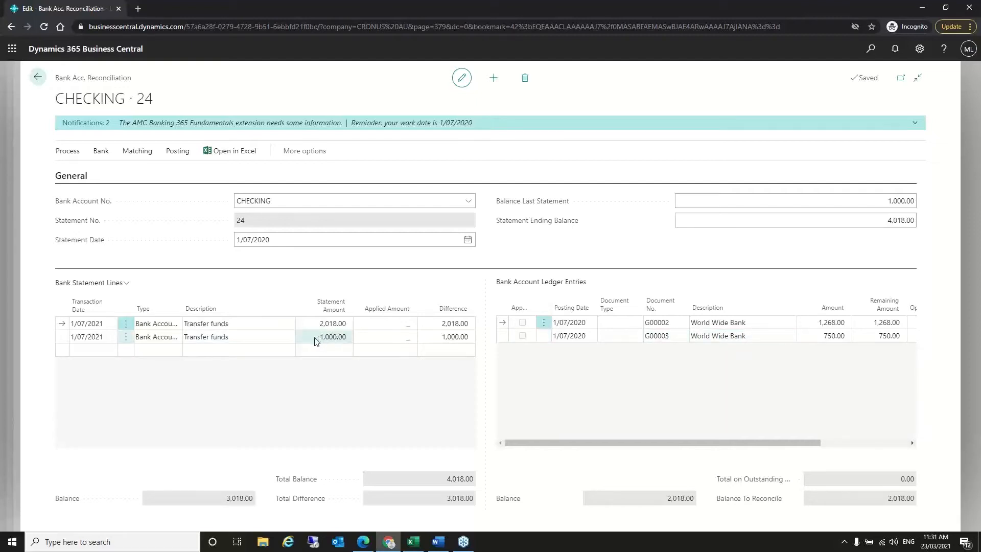
pyautogui.click(137, 152)
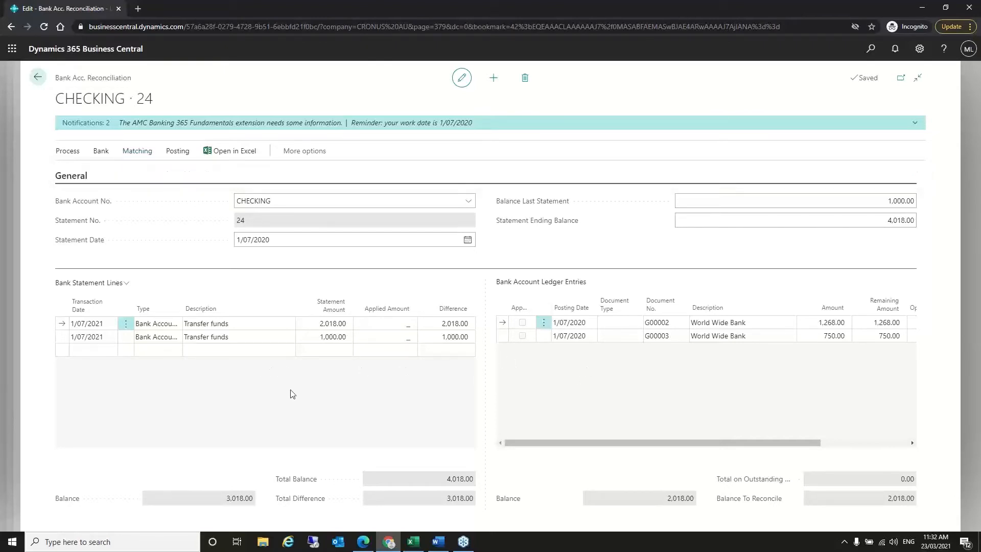
pyautogui.click(127, 158)
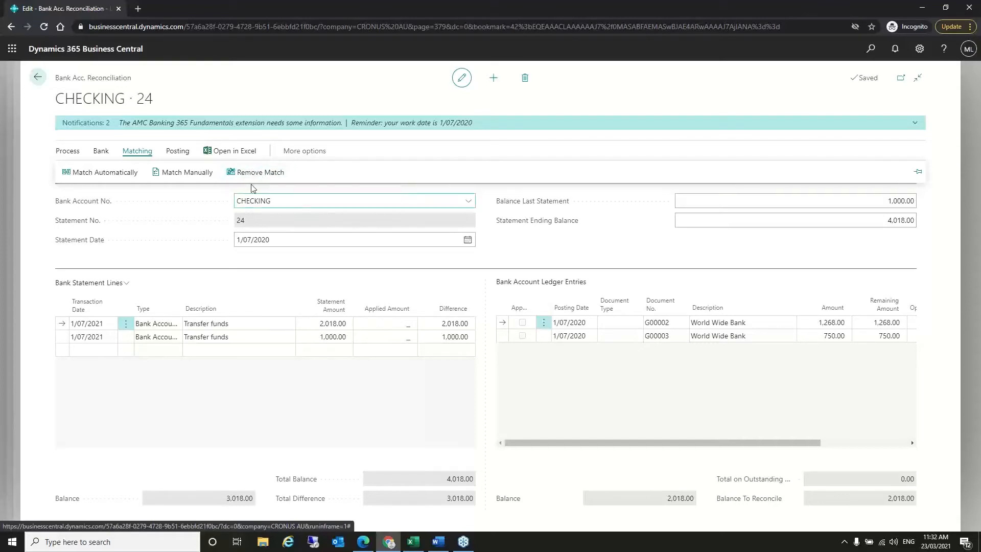
pyautogui.click(331, 391)
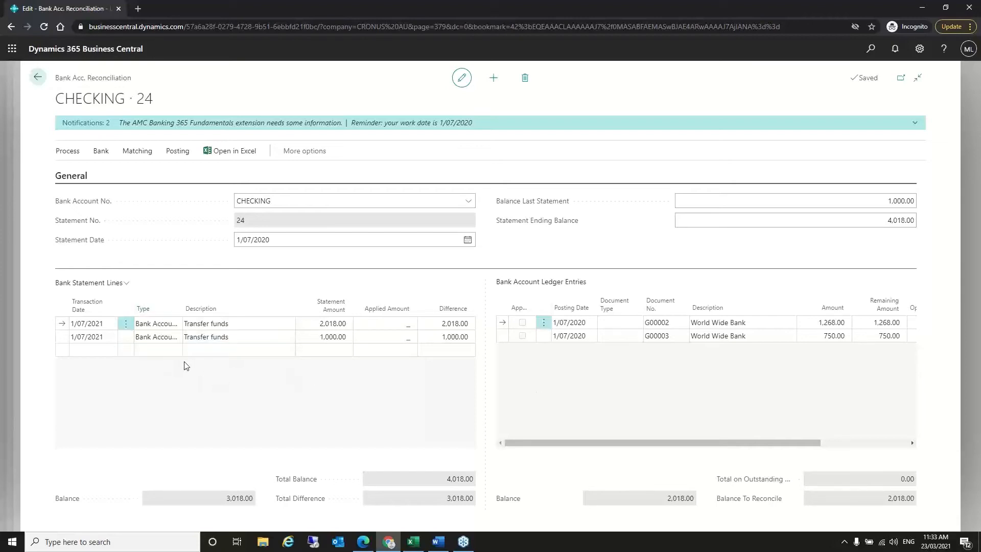
pyautogui.click(101, 152)
pyautogui.click(69, 153)
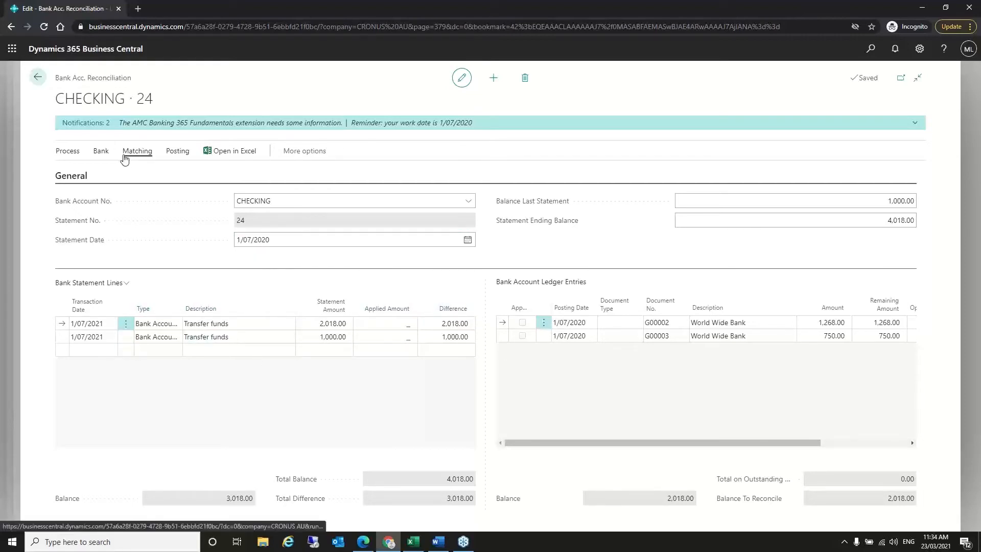
# - Leave the unposted CHECKING 24 reconciliation and return to the Bank Accounts list
pyautogui.click(177, 152)
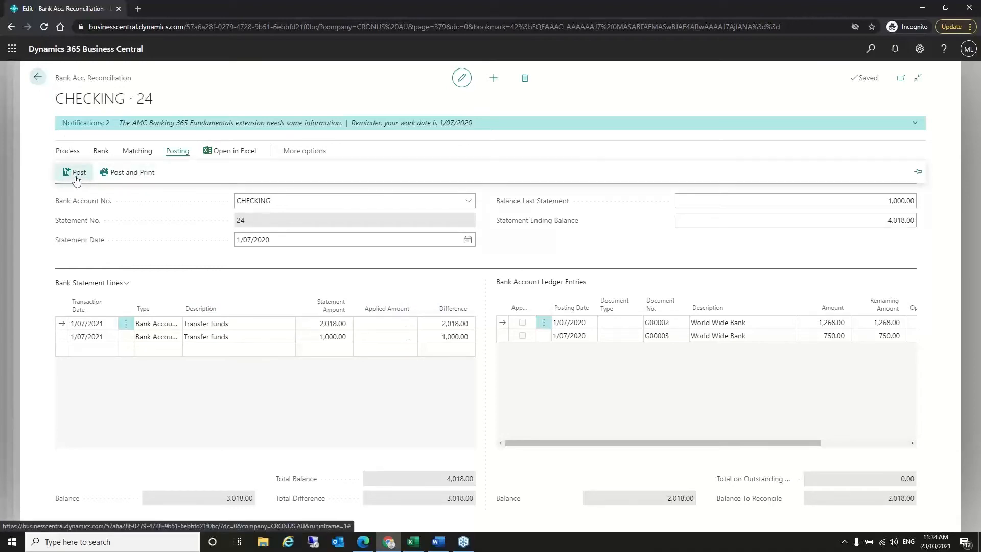
pyautogui.click(40, 79)
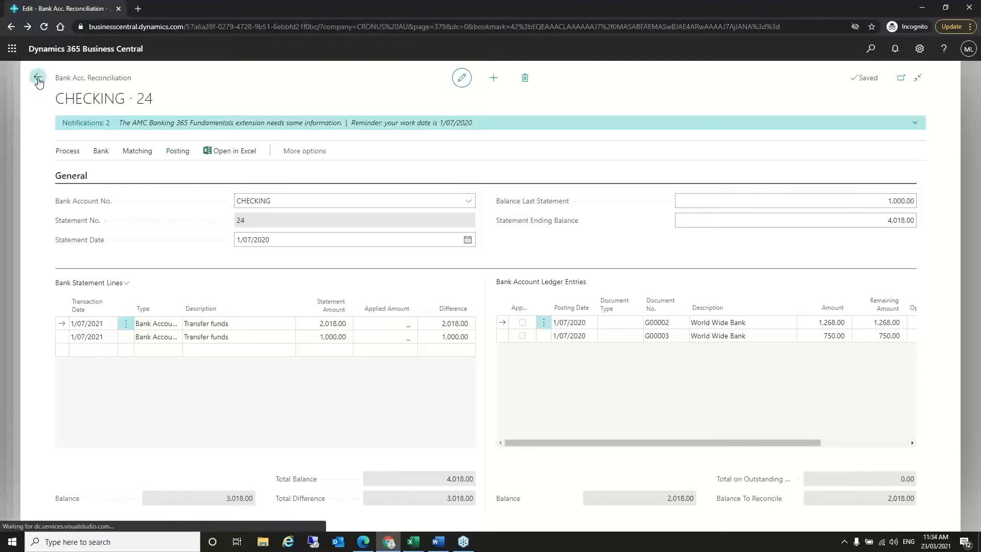
pyautogui.click(39, 78)
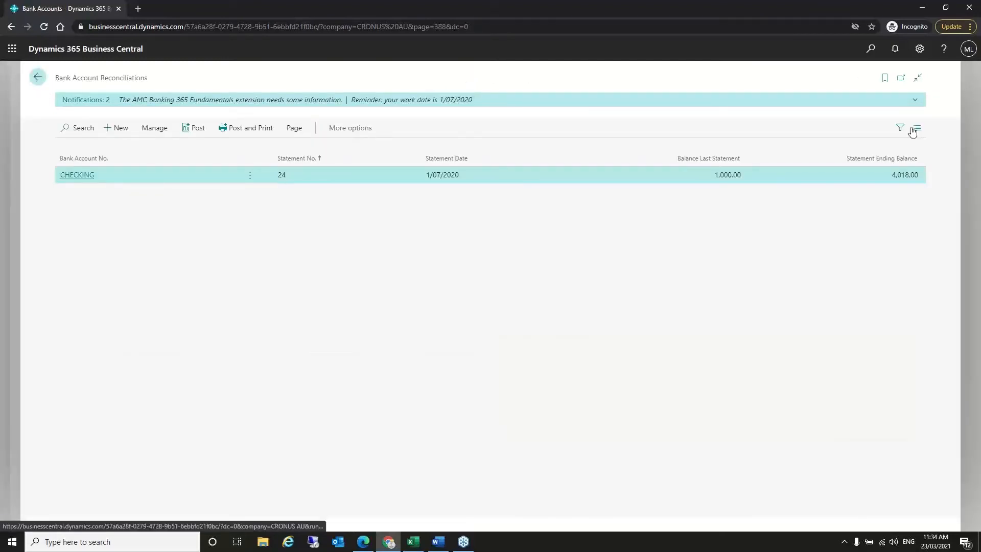
# - Open the CHECKING card and check its Statements list, which has no posted statements
pyautogui.click(870, 49)
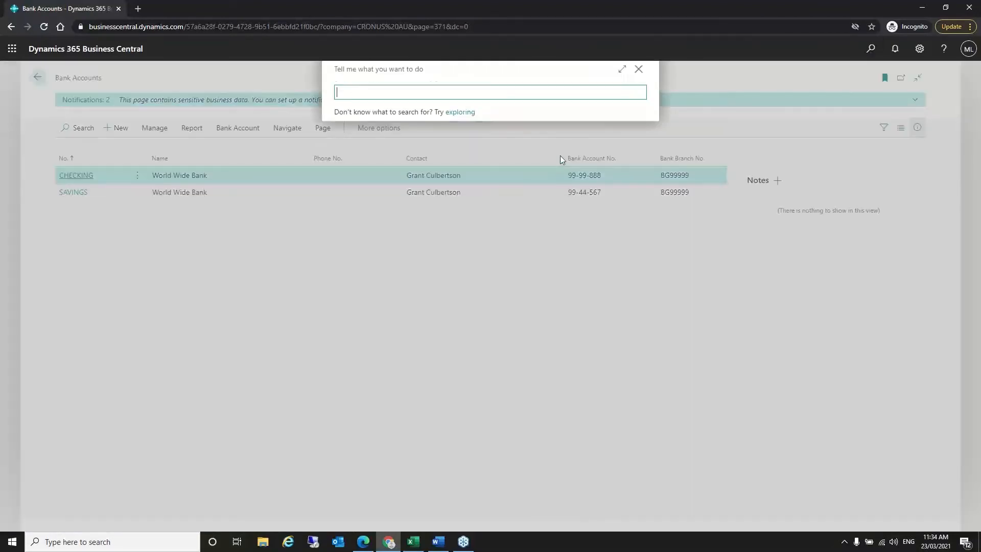
pyautogui.click(81, 176)
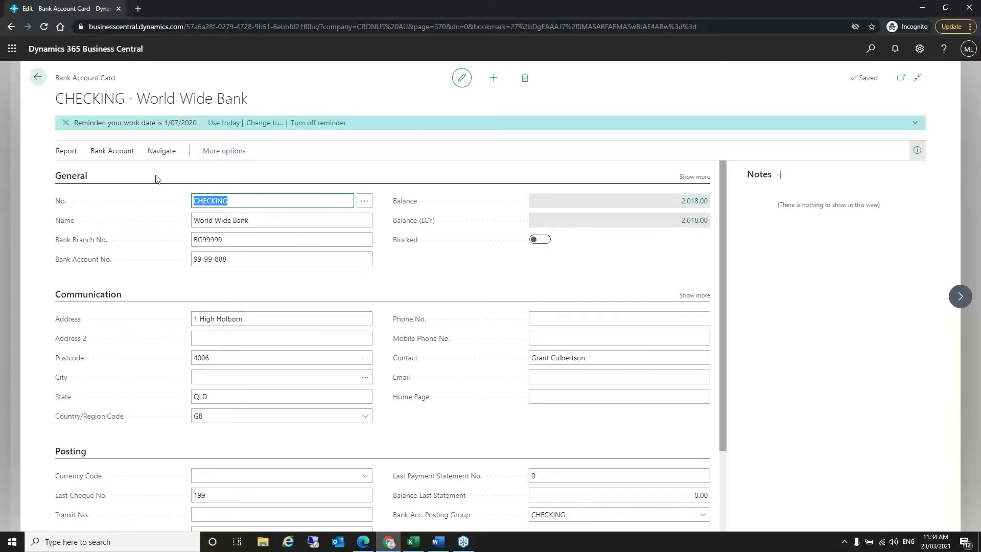
pyautogui.click(111, 151)
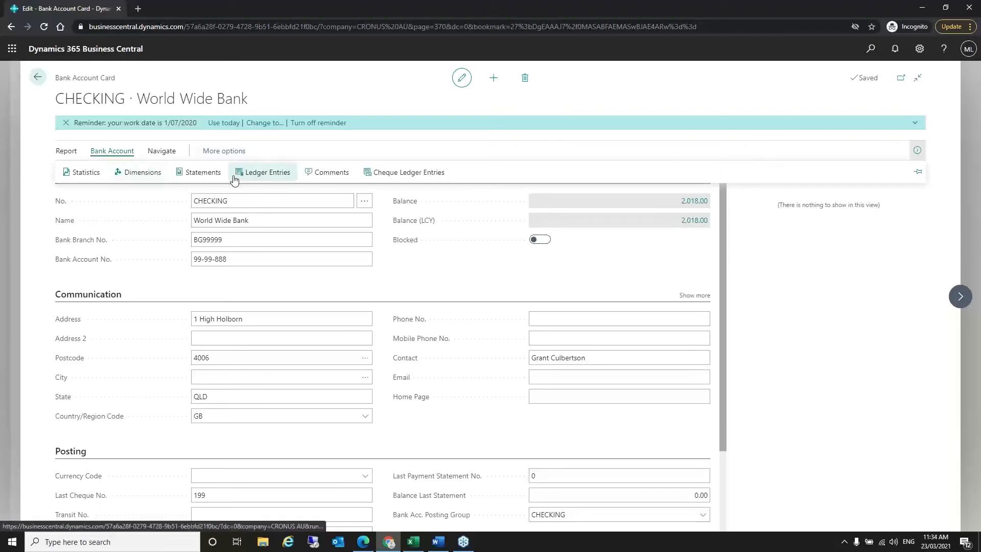
pyautogui.click(205, 174)
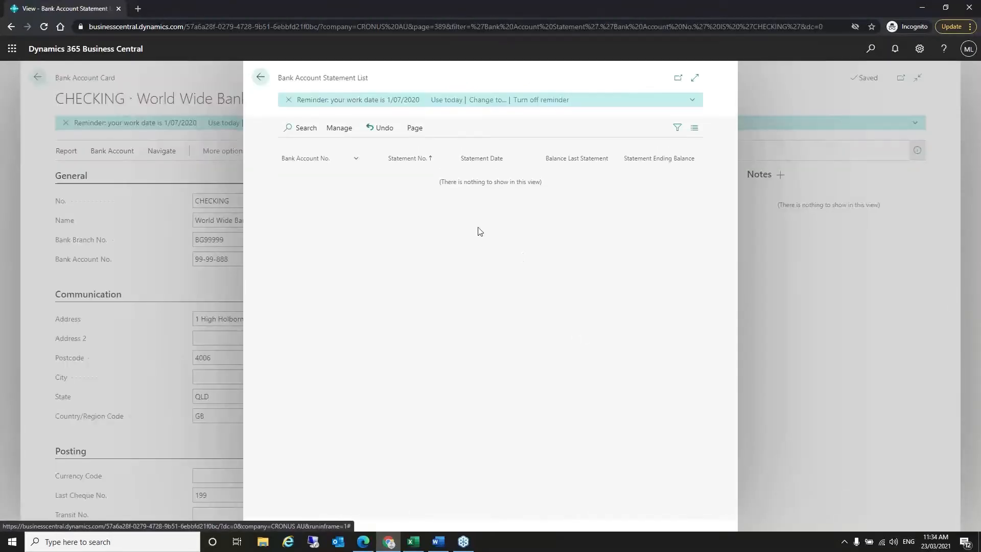
pyautogui.click(261, 78)
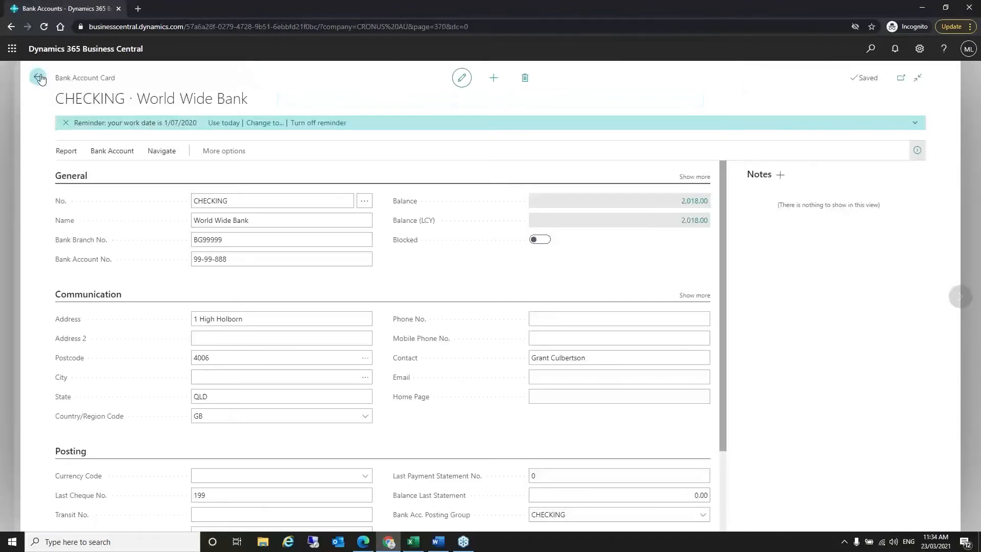
# - View SAVINGS posted statement 1 for 3,698.00, then back out to the Bank Accounts list
pyautogui.click(40, 78)
pyautogui.click(73, 193)
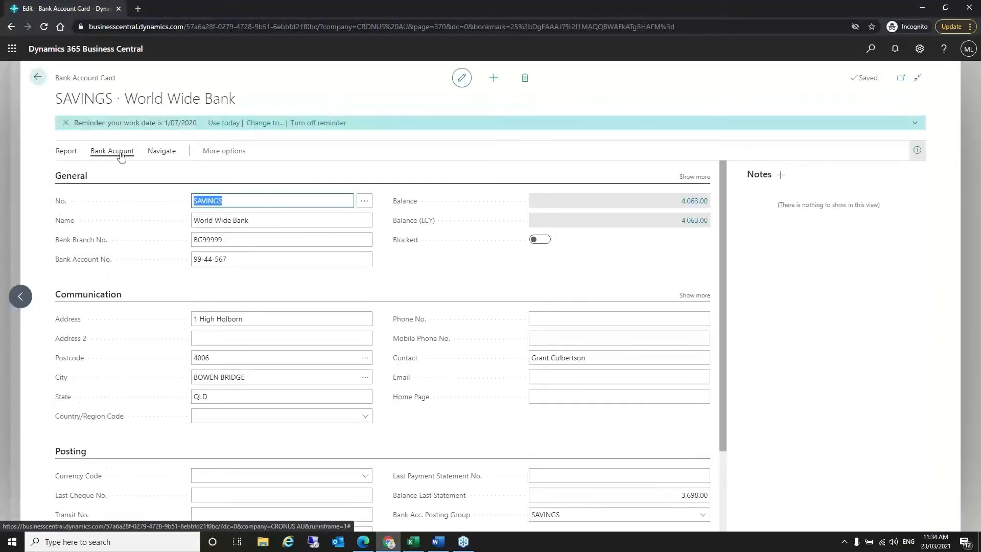
pyautogui.click(120, 154)
pyautogui.click(200, 175)
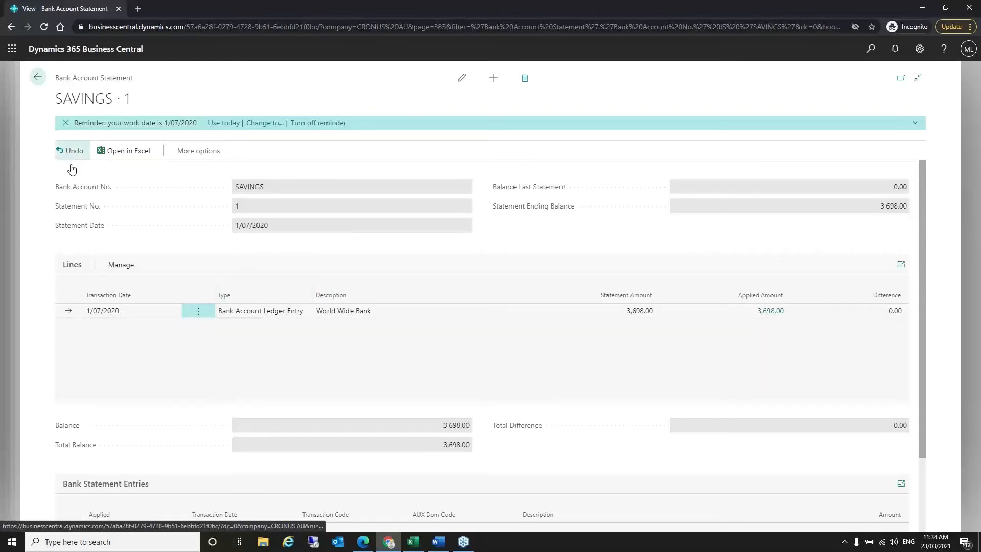
pyautogui.moveTo(293, 284)
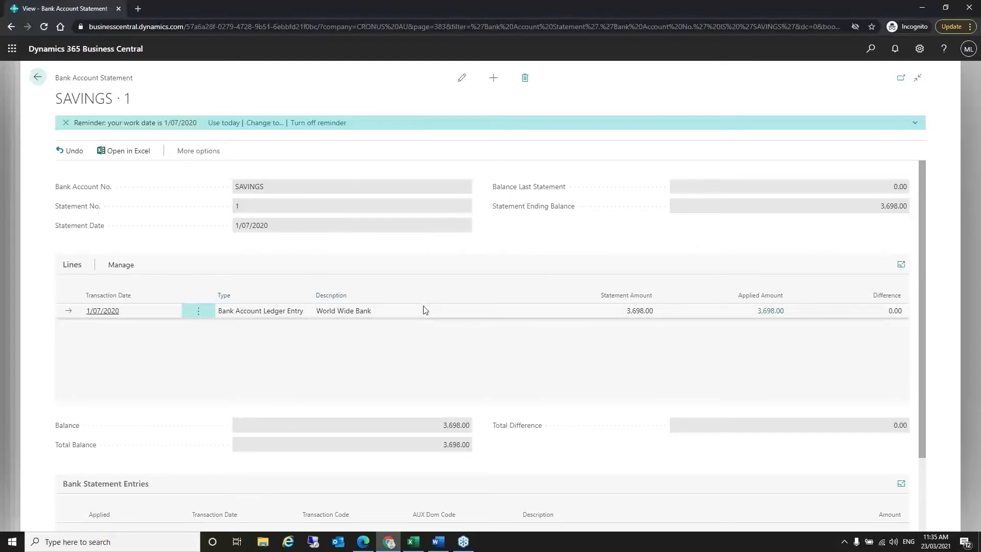
pyautogui.click(45, 85)
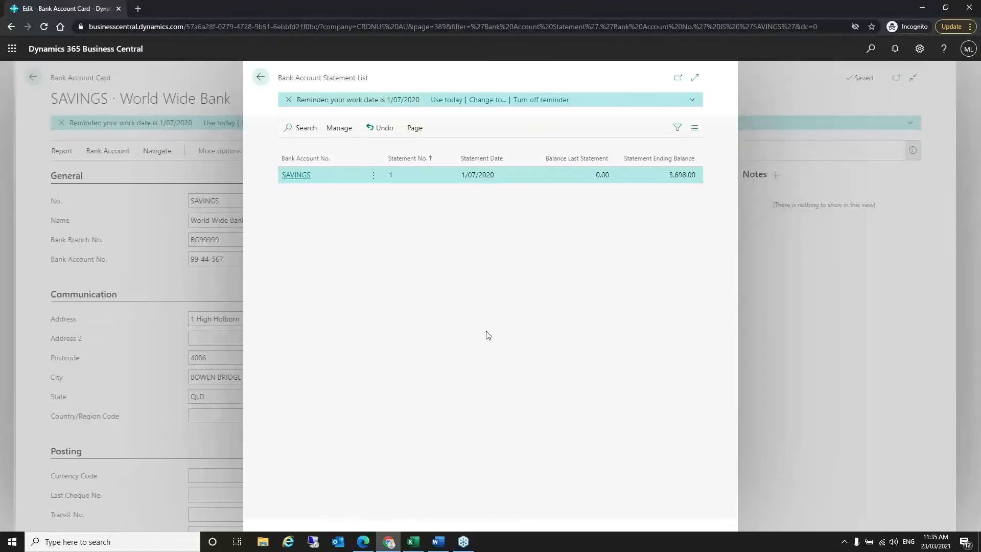
pyautogui.click(261, 77)
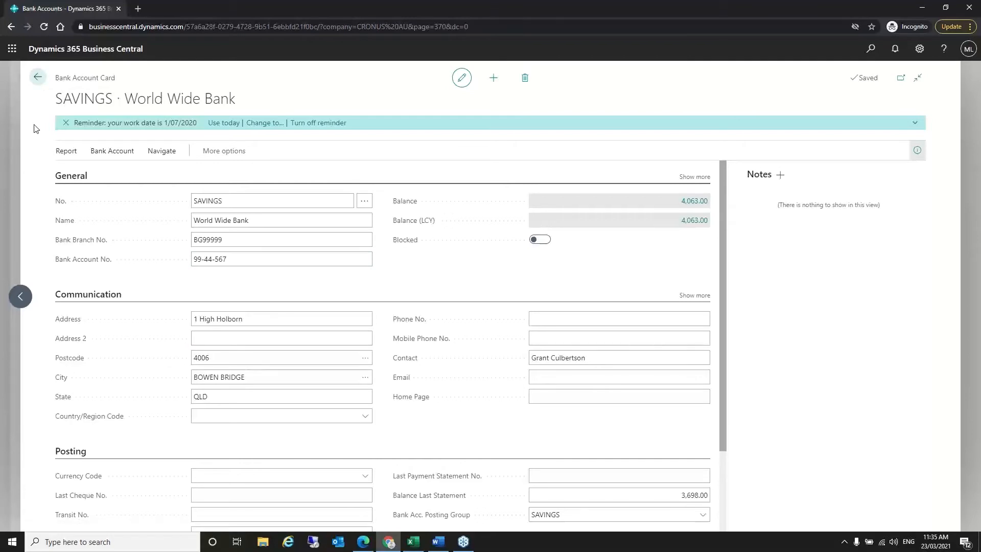
pyautogui.click(37, 77)
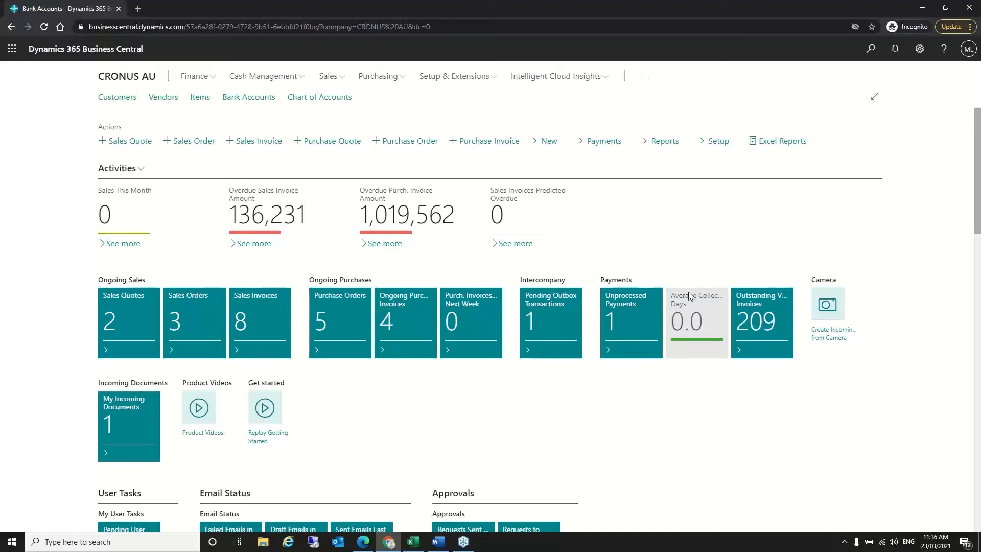
# - Return to the CRONUS AU home page with its Payments activity tiles
pyautogui.moveTo(689, 292)
# - Open Chart of Accounts, search 'pr', view account 4020 Prepaid Insurance Expense, then go back
pyautogui.click(871, 48)
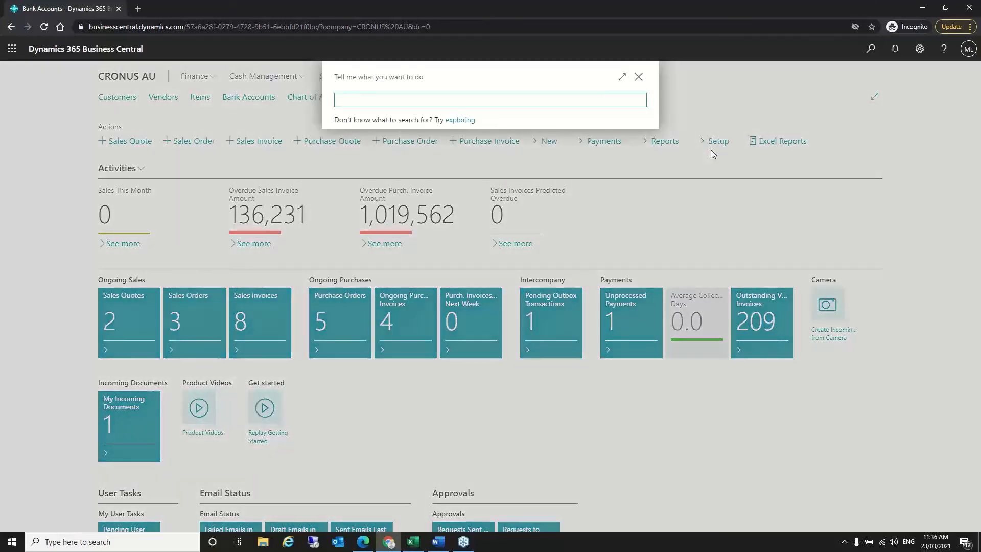
pyautogui.write('ch of ac')
pyautogui.click(390, 224)
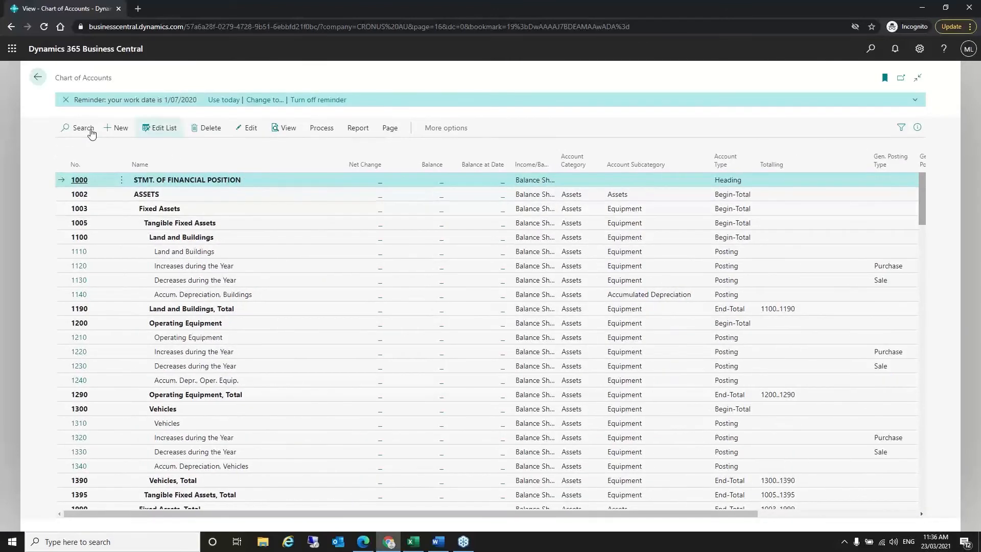
pyautogui.click(82, 128)
pyautogui.write('prep')
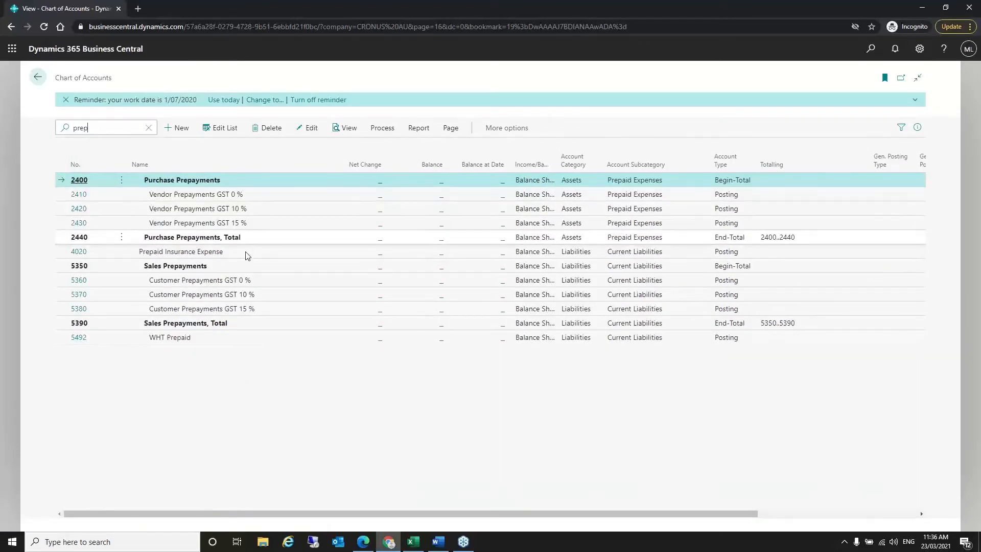
pyautogui.click(242, 255)
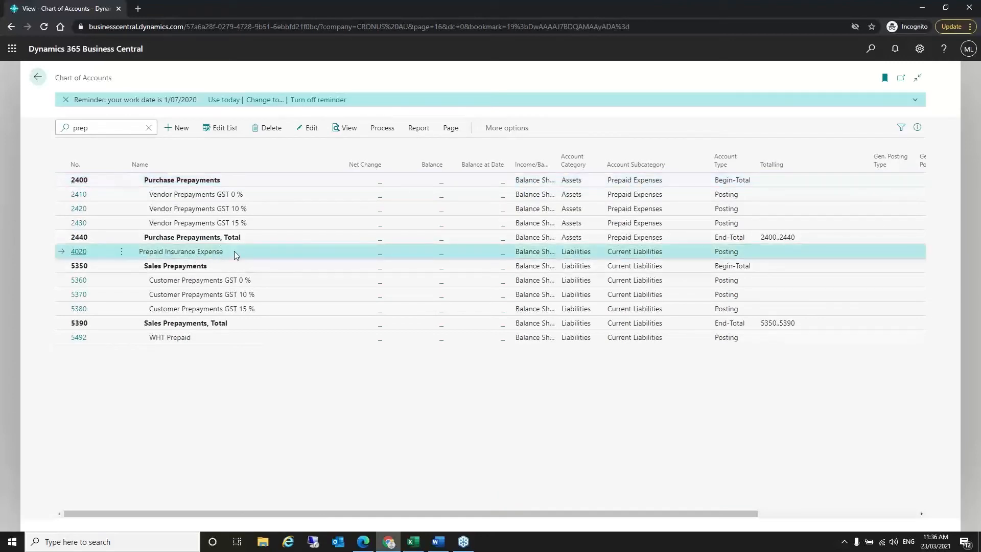
pyautogui.click(79, 252)
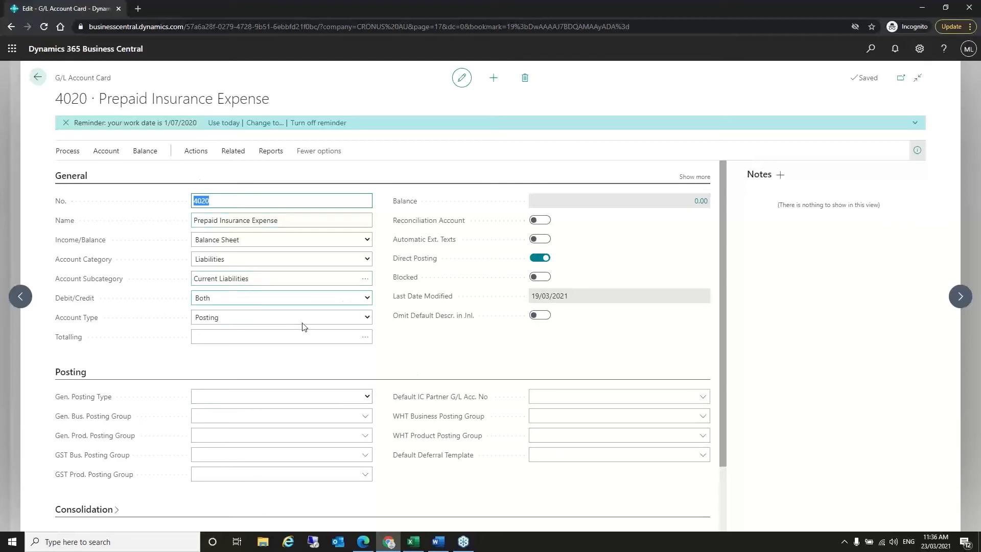
pyautogui.click(37, 78)
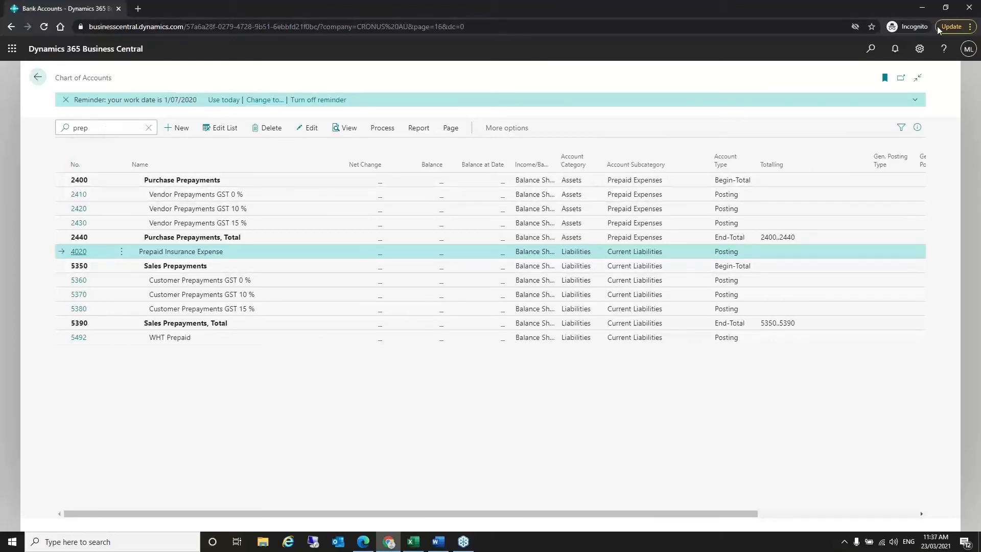
# - Search 'deferr tem' to reach Deferral Templates and open the INSUR template
pyautogui.click(872, 49)
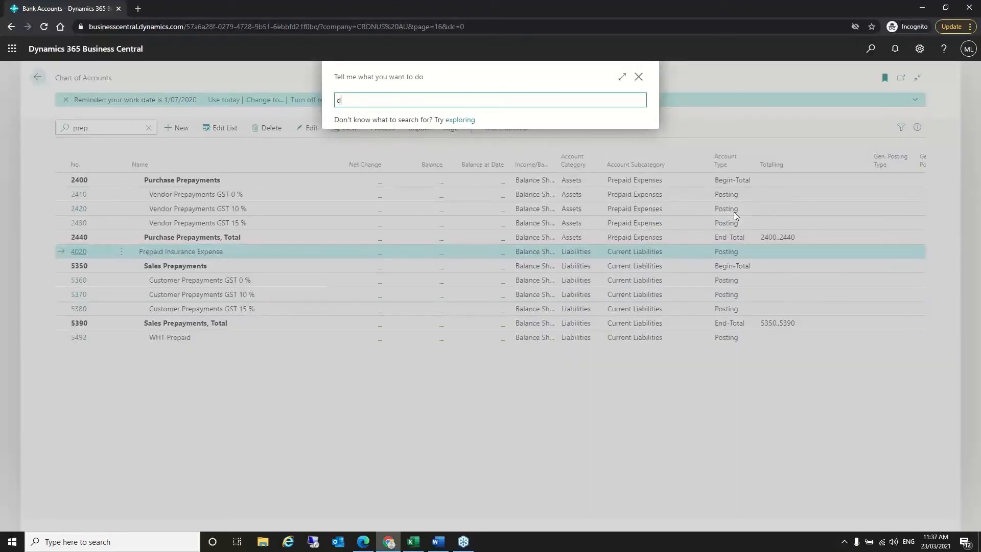
pyautogui.write('deferr')
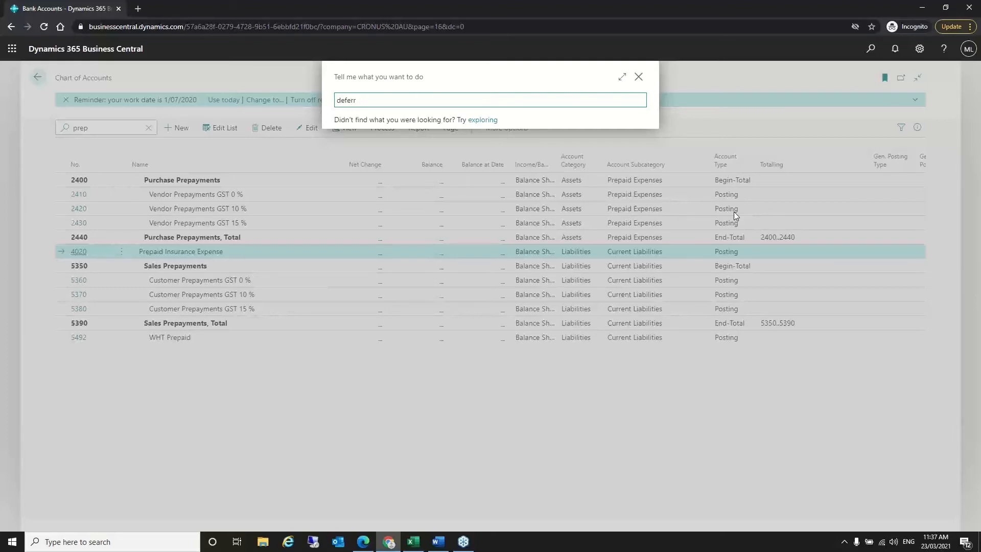
pyautogui.write(' tem')
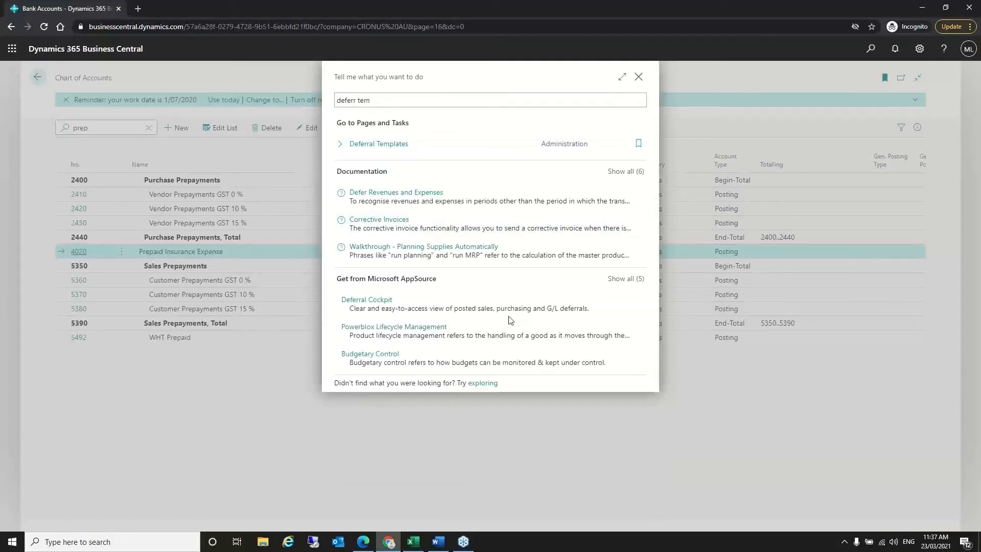
pyautogui.press('Return')
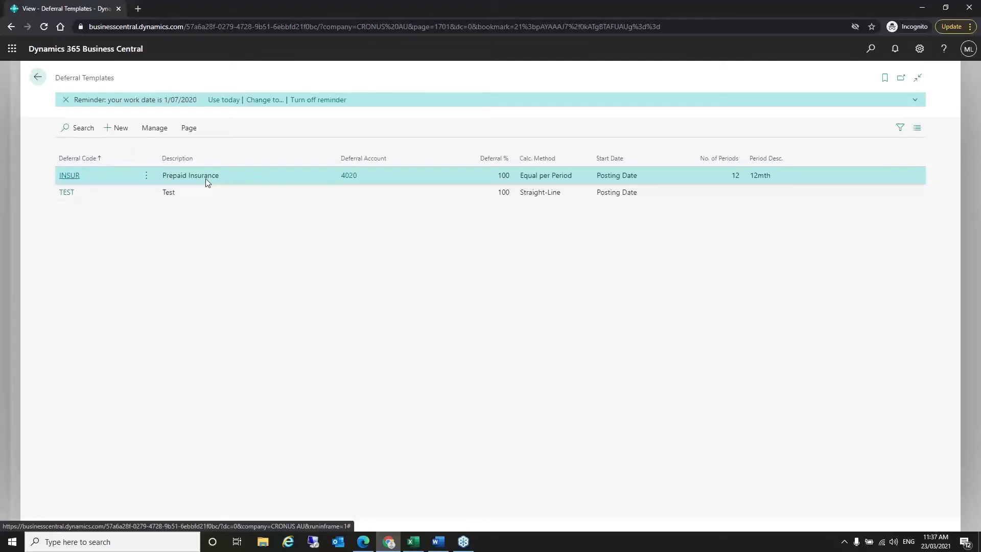
pyautogui.click(69, 179)
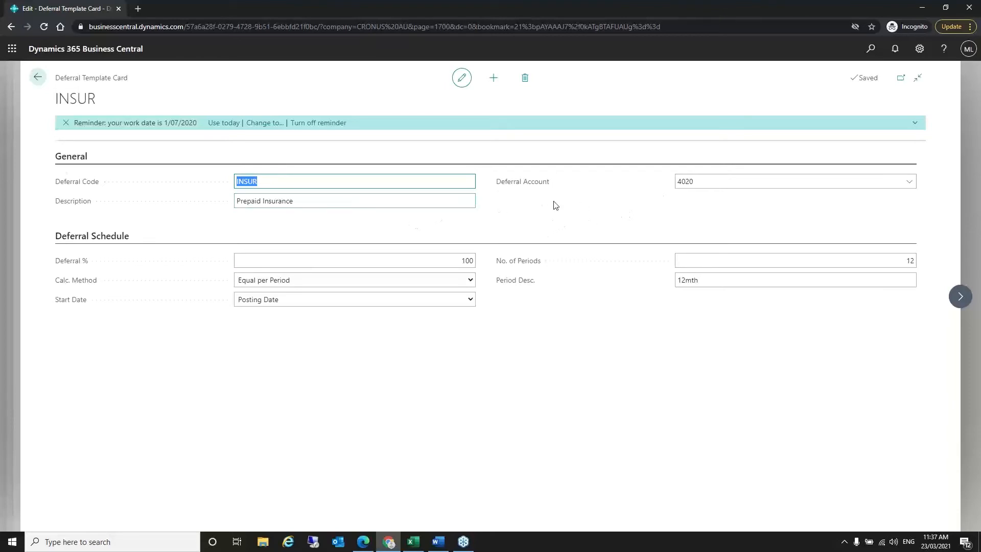
# - Check INSUR's account 4020, Equal per Period, Posting Date start and 12 periods unchanged, then return
pyautogui.click(723, 183)
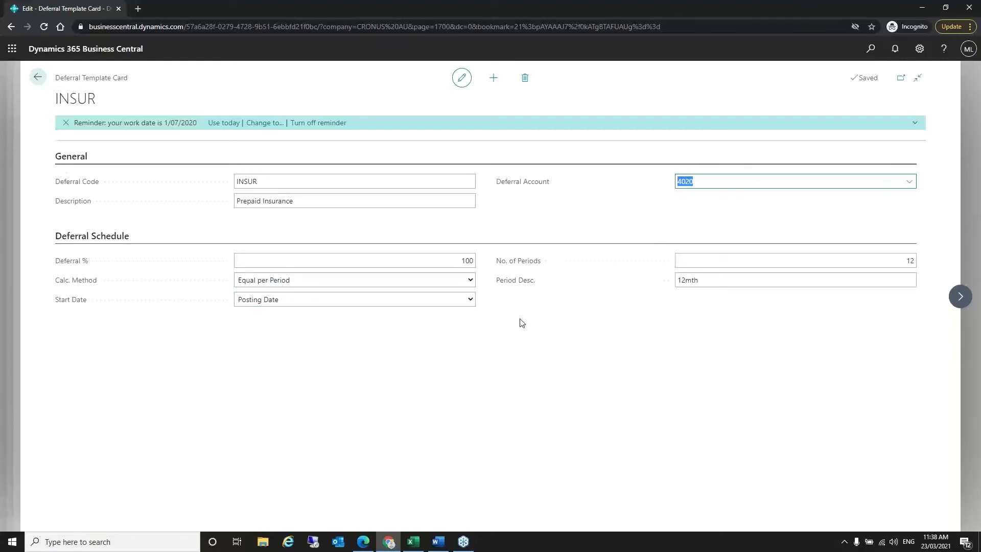
pyautogui.click(471, 282)
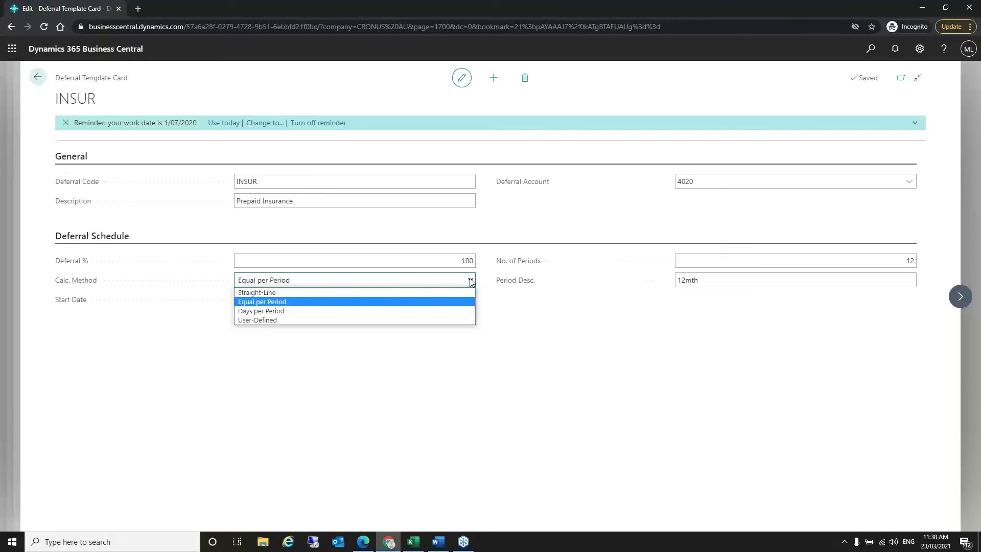
pyautogui.click(545, 327)
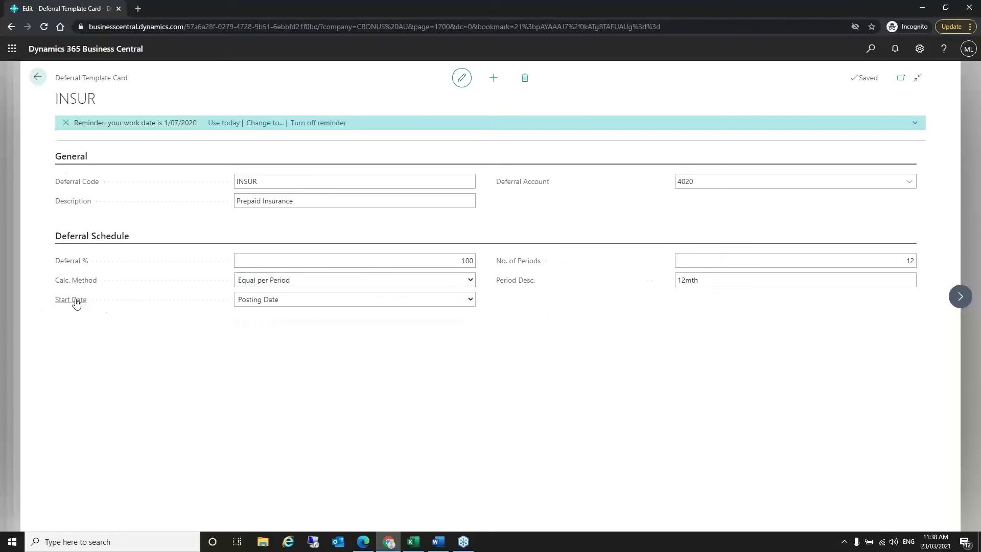
pyautogui.click(470, 301)
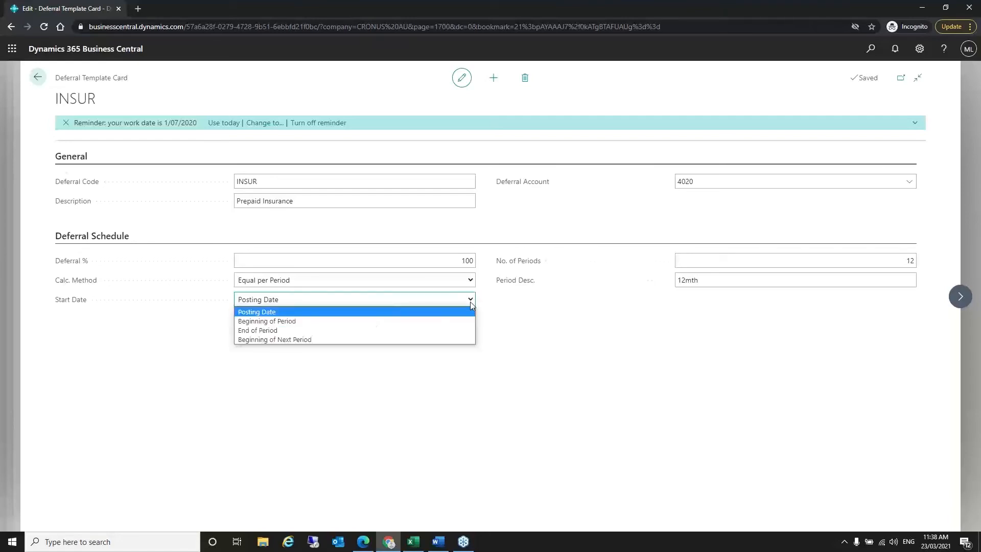
pyautogui.click(470, 301)
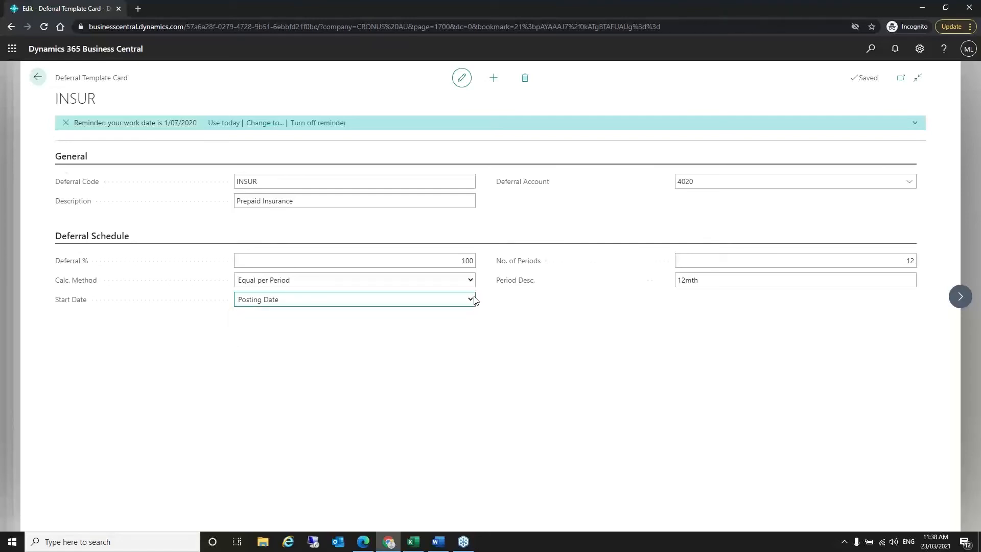
pyautogui.click(472, 302)
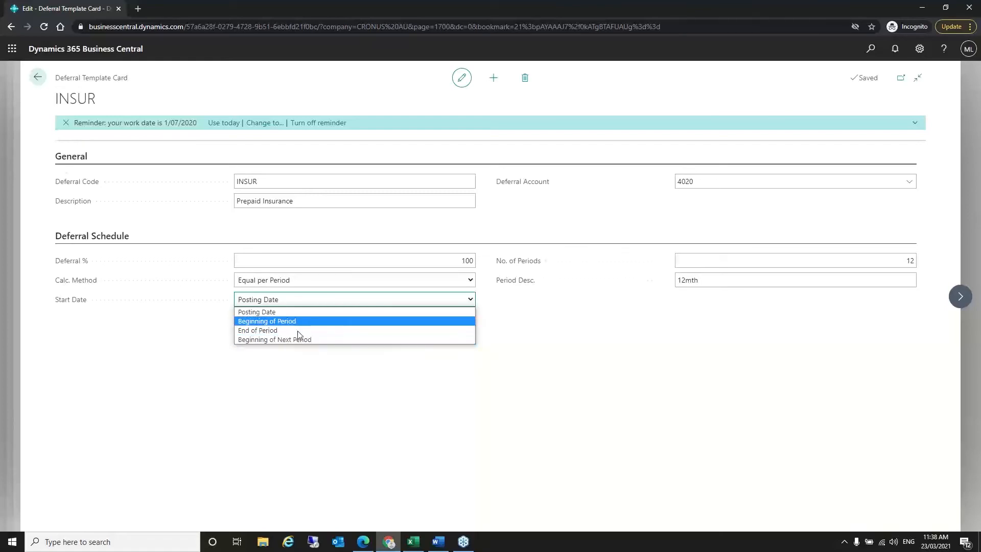
pyautogui.click(562, 344)
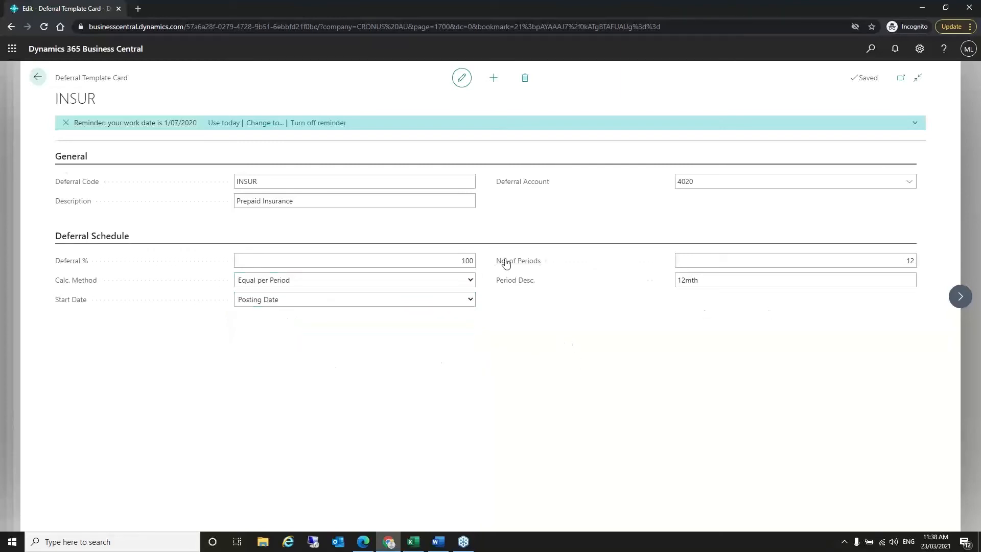
pyautogui.click(892, 263)
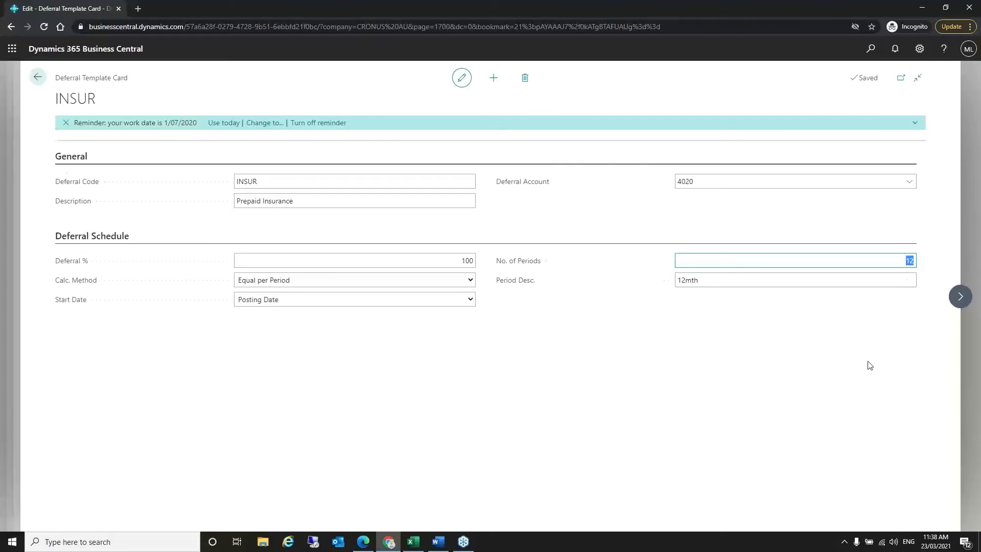
pyautogui.click(597, 299)
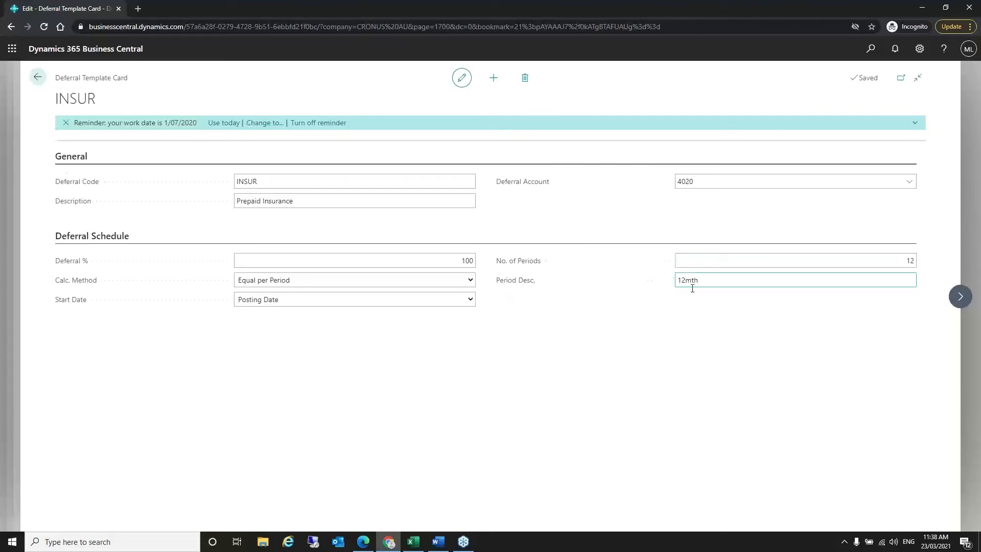
pyautogui.click(37, 77)
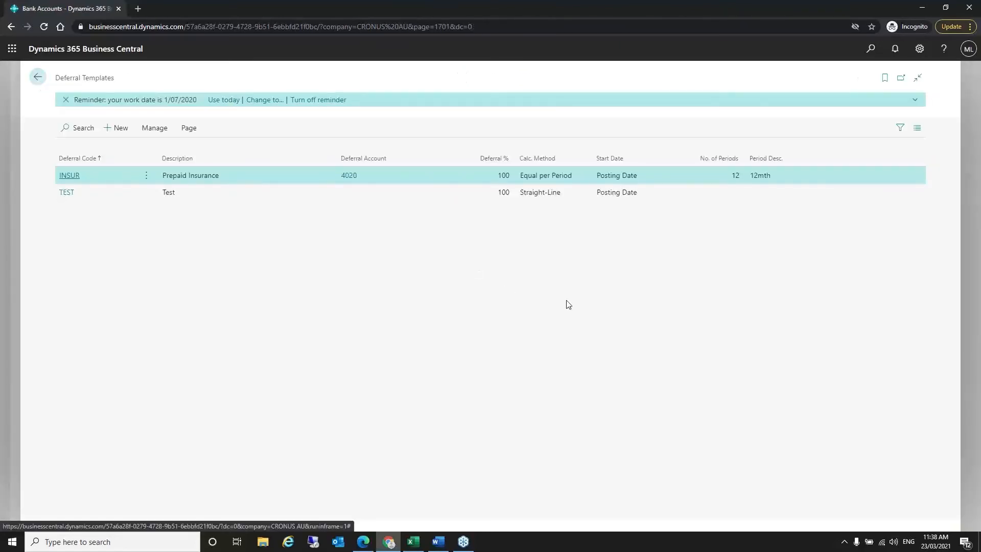
# - Change the chart search from 'prep' to 'ins' and confirm account 8650 defaults to INSUR
pyautogui.click(39, 79)
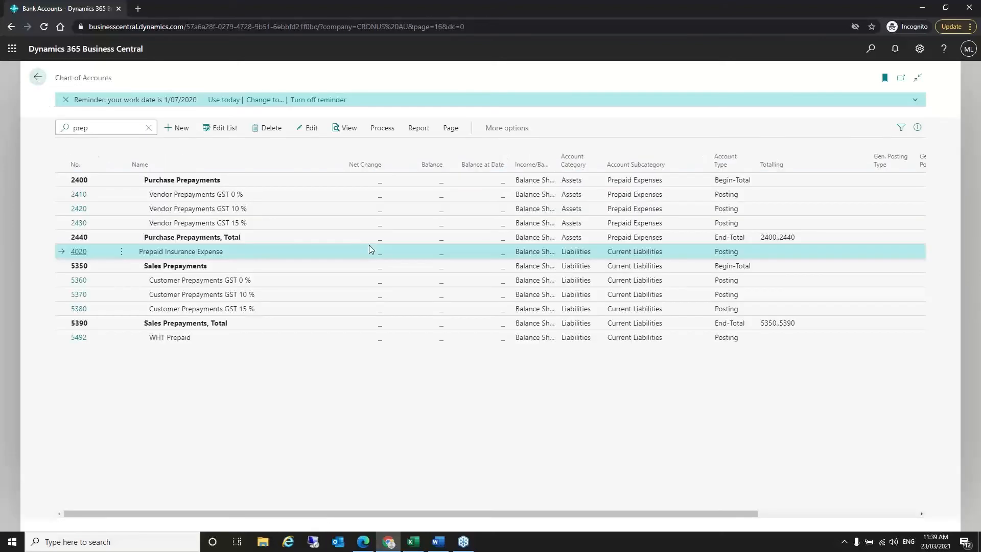
pyautogui.doubleClick(105, 133)
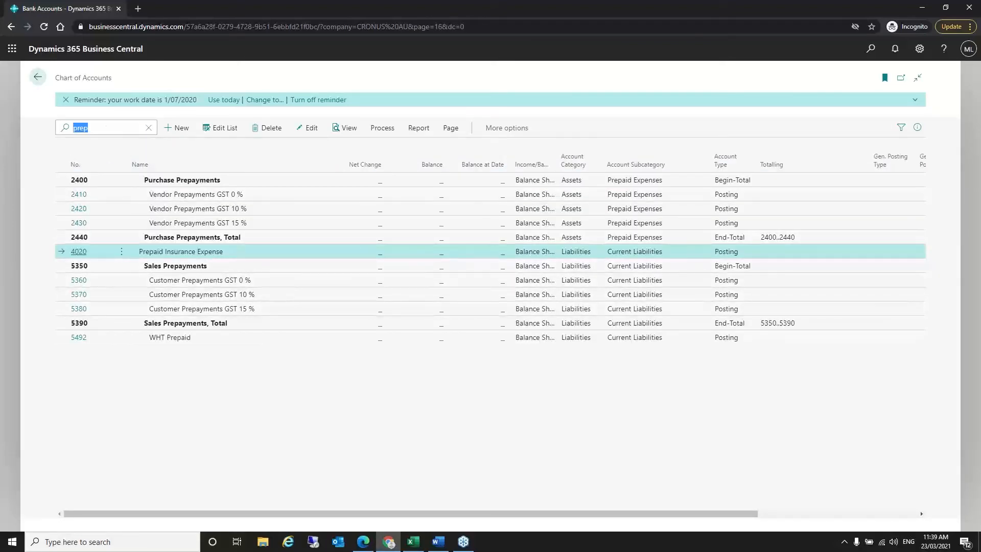
pyautogui.press('BackSpace')
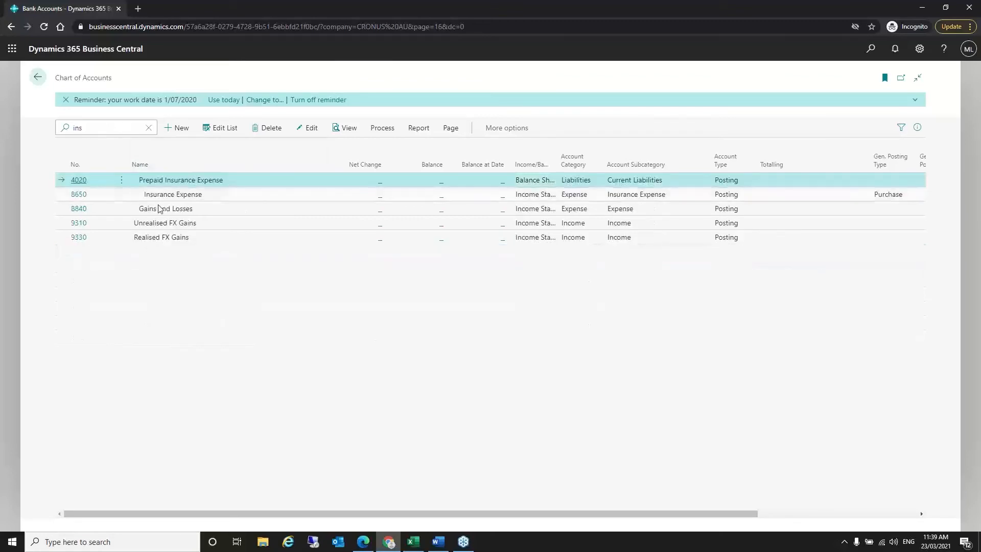
pyautogui.click(80, 199)
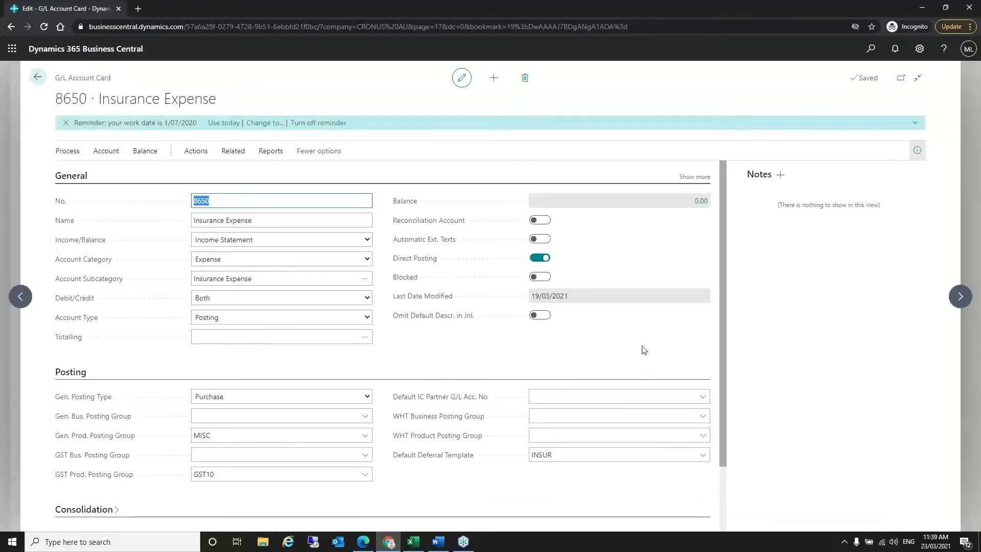
pyautogui.scroll(-2, 644, 350)
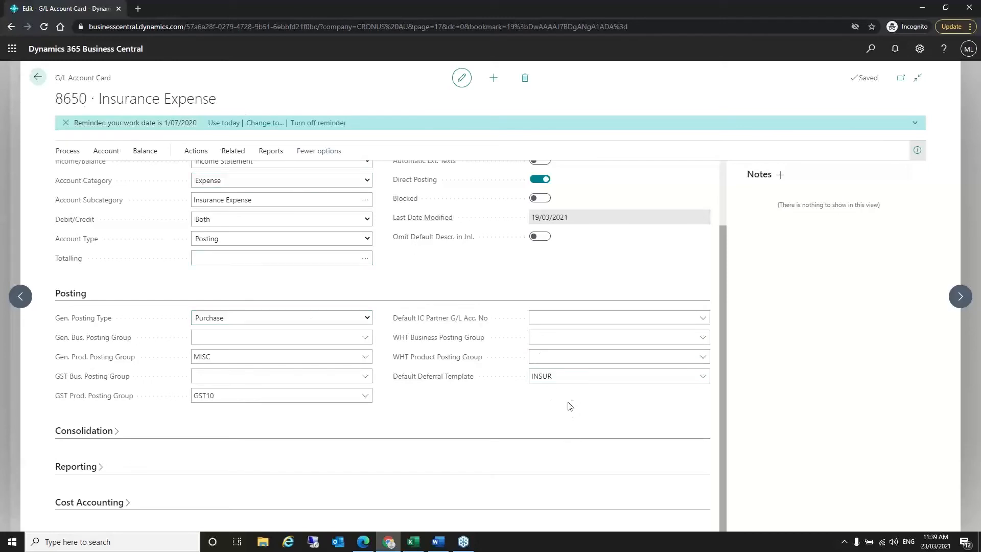
pyautogui.click(547, 378)
pyautogui.hotkey('shift', 'Tab')
pyautogui.press('Tab')
pyautogui.click(38, 77)
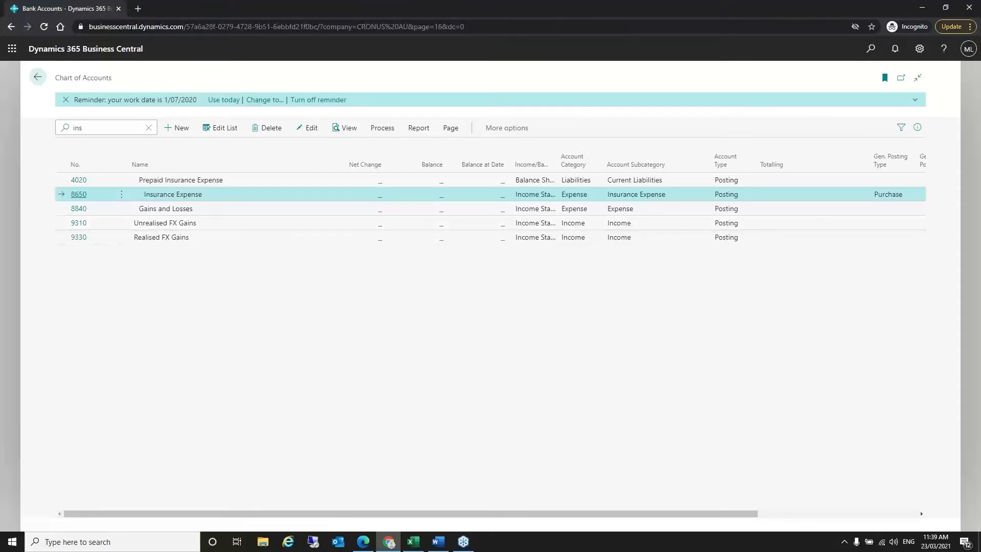
# - Create a new purchase invoice from the Purchase Invoices list and choose Nod Publishers as vendor
pyautogui.click(871, 49)
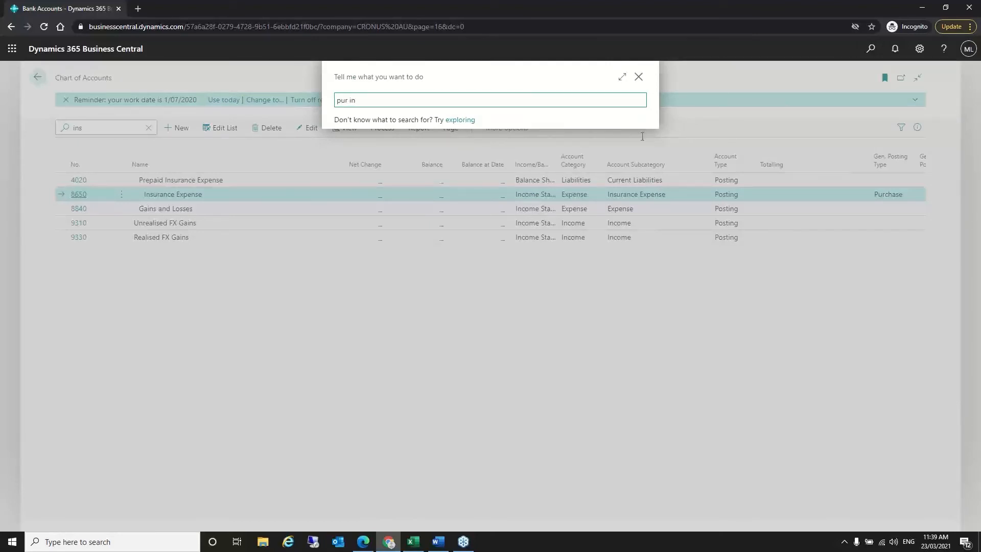
pyautogui.click(376, 201)
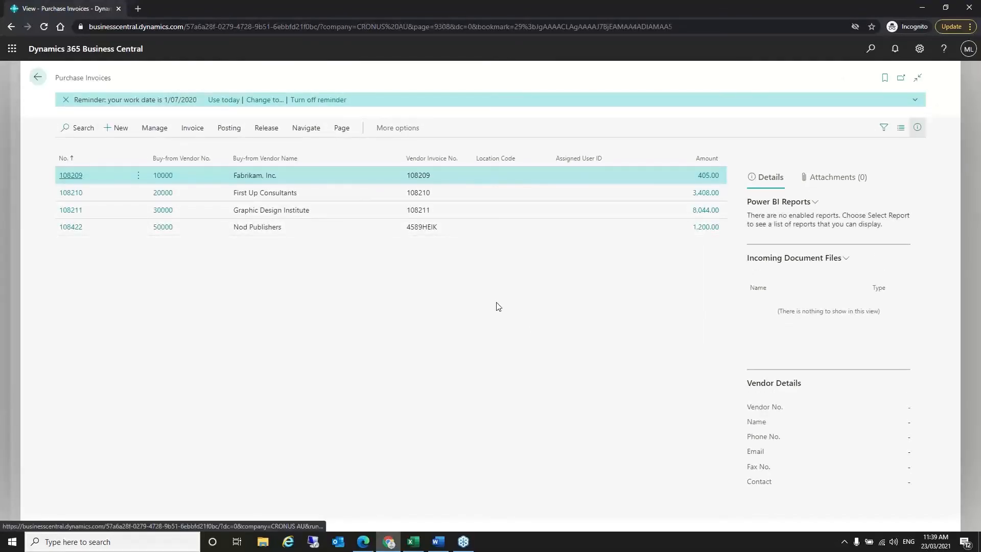
pyautogui.hotkey('alt', 'n')
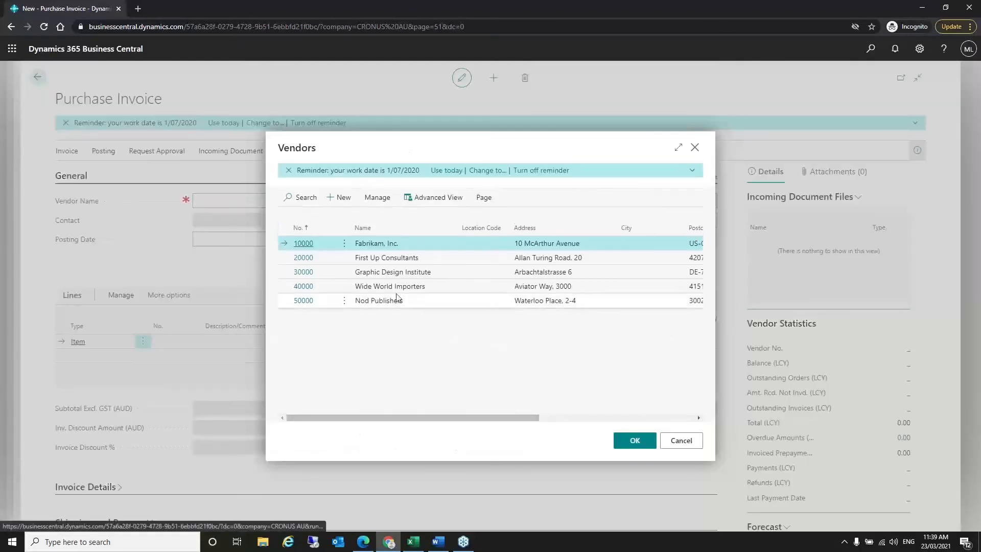
pyautogui.click(395, 300)
# - Confirm Nod Publishers as the vendor and enter the vendor invoice number
pyautogui.click(636, 441)
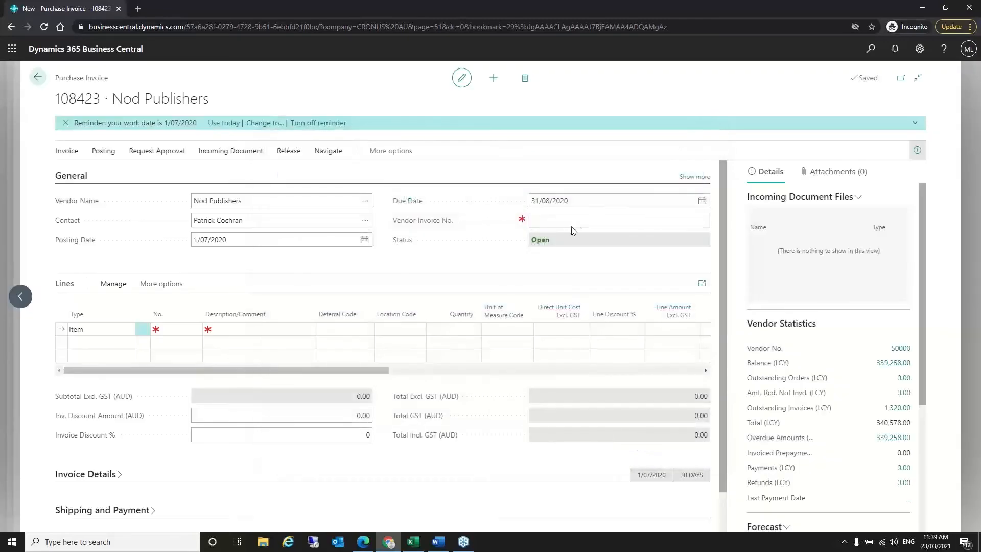
pyautogui.click(568, 221)
pyautogui.write('453ygeu')
pyautogui.press('Tab')
# - Add a G/L Account line for 8650 Insurance Expense, deferral INSUR, quantity 1, unit cost 12,000
pyautogui.click(120, 329)
pyautogui.write('g')
pyautogui.press('Tab')
pyautogui.write('ins')
pyautogui.press('Tab')
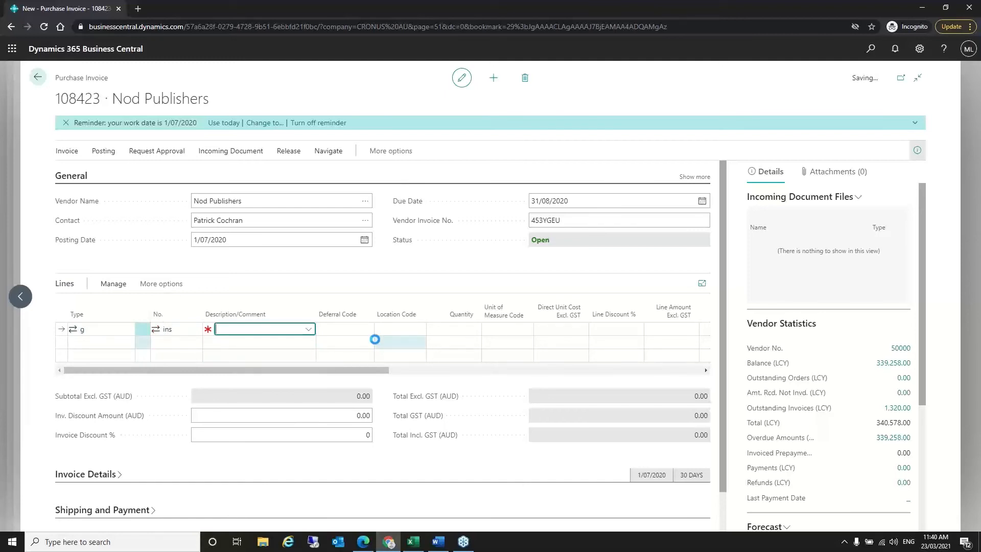
pyautogui.press('Tab')
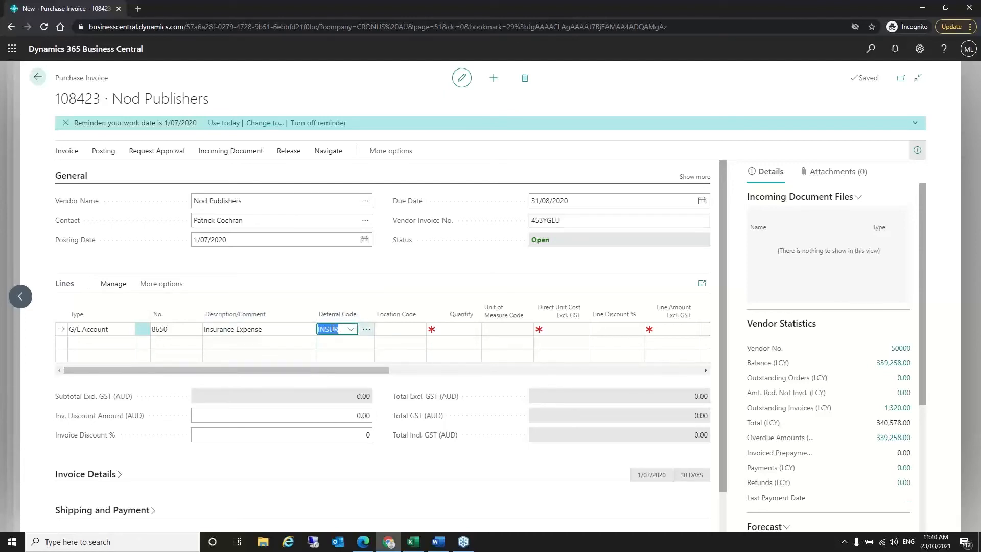
pyautogui.press('Tab')
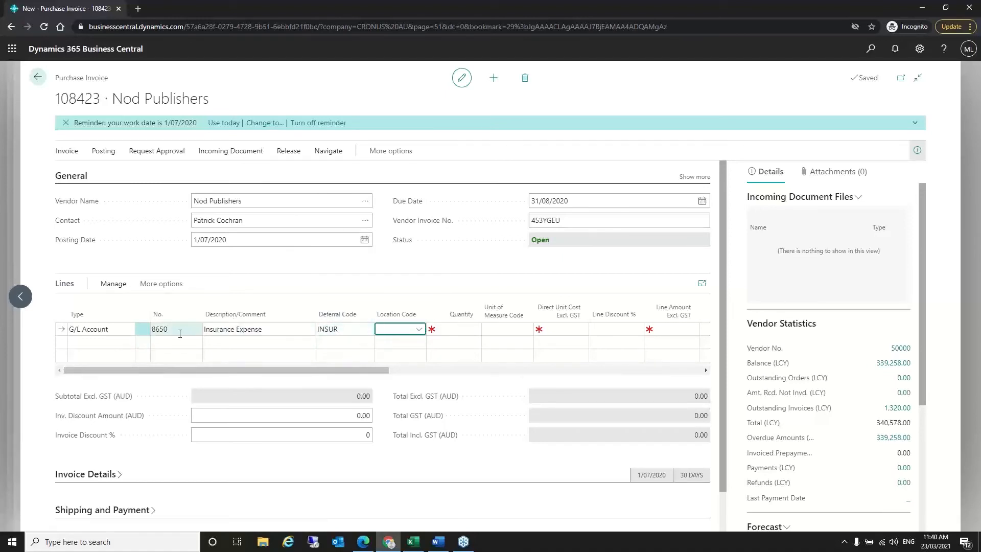
pyautogui.click(461, 330)
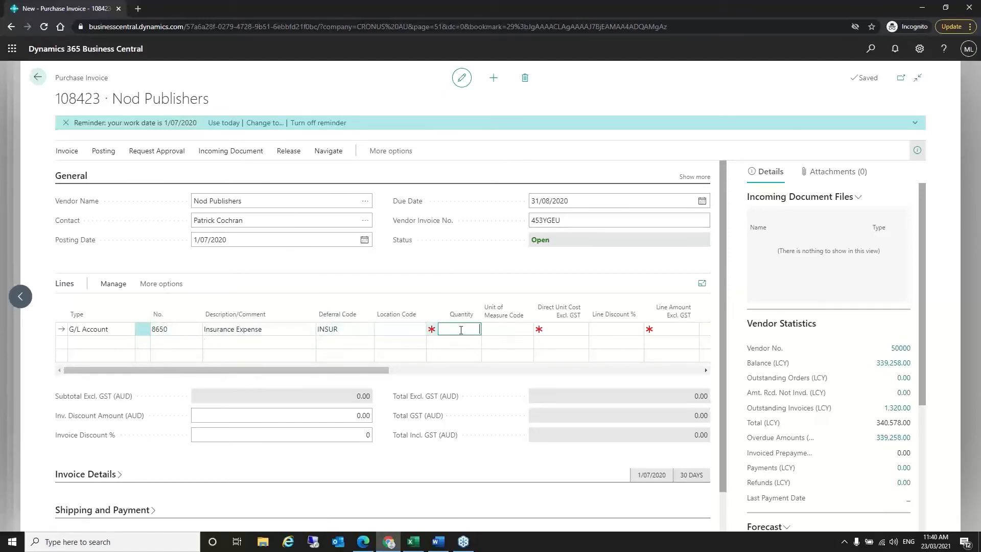
pyautogui.press('Tab')
pyautogui.press('Tab')
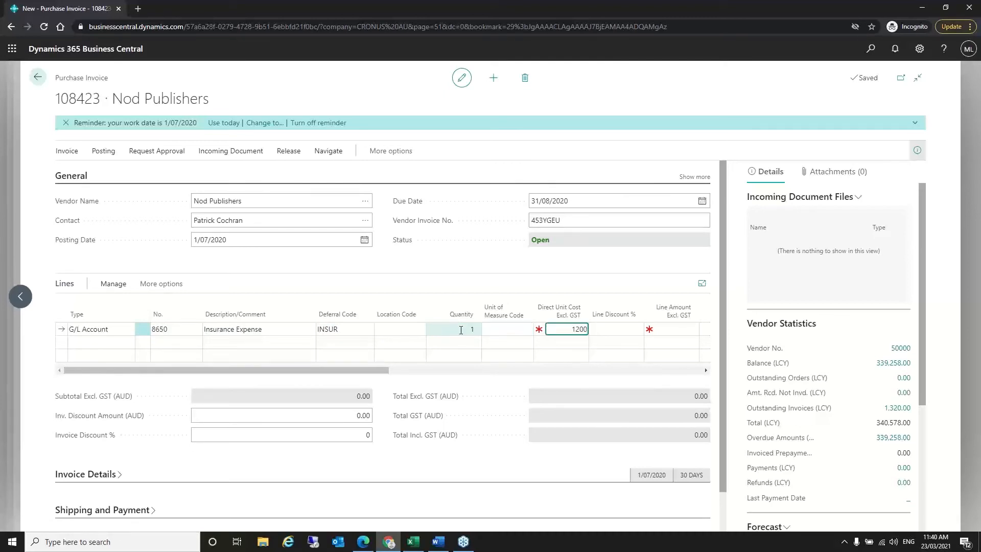
pyautogui.press('Tab')
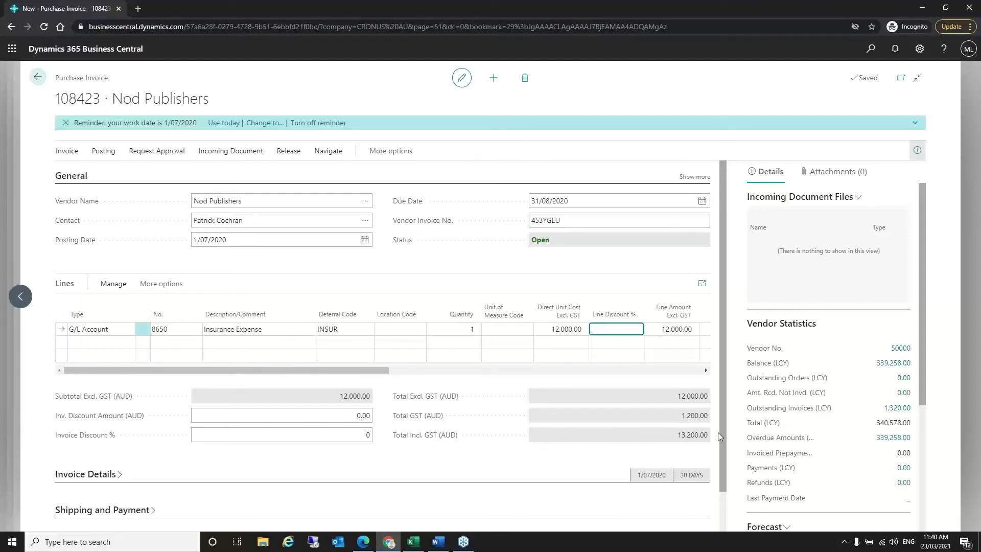
# - Preview posting of invoice 108423 and open its 29 previewed G/L entries
pyautogui.click(103, 152)
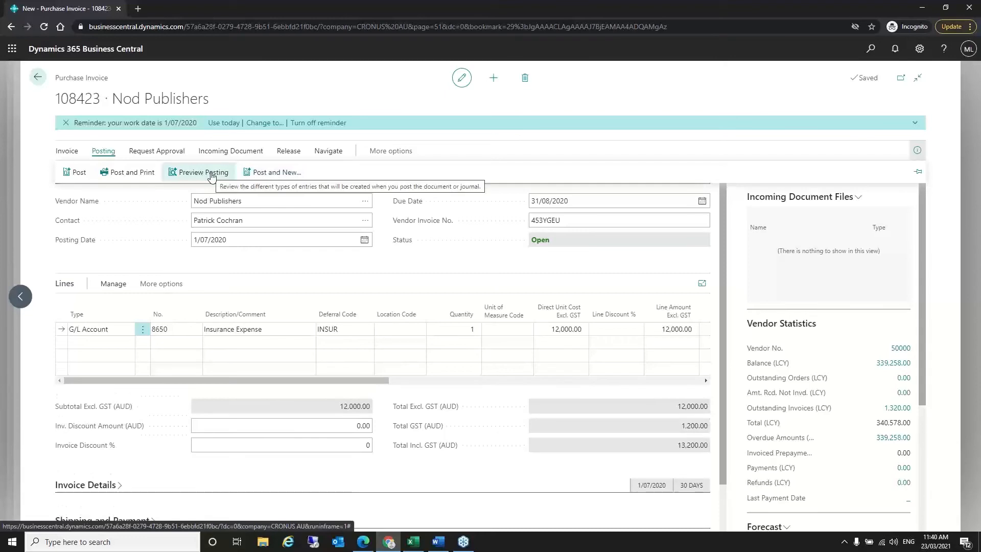
pyautogui.click(211, 176)
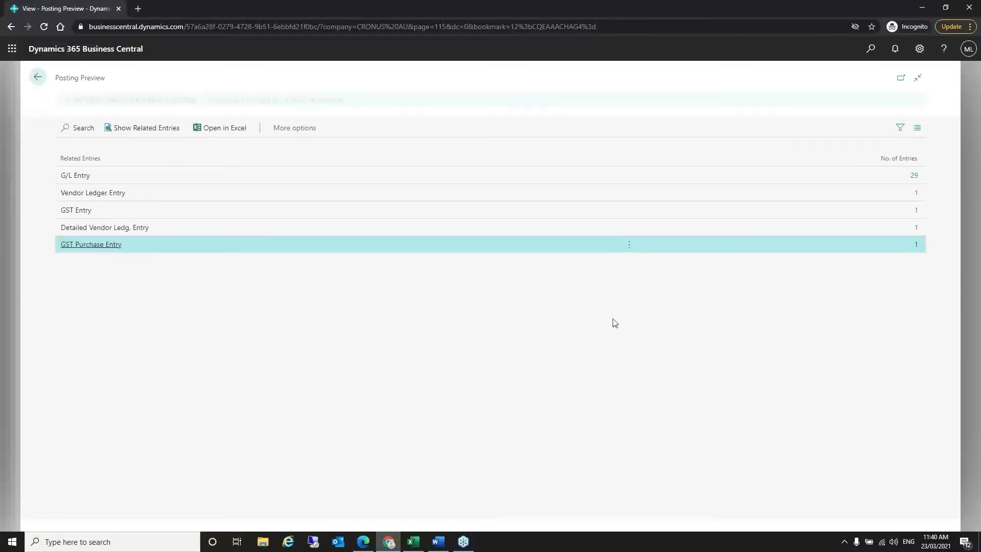
pyautogui.click(913, 177)
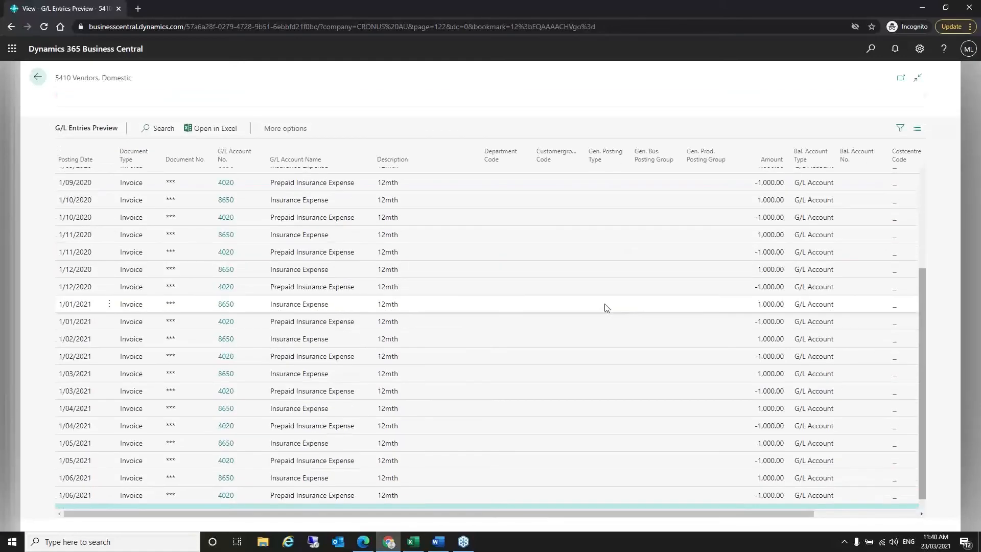
# - Inspect the Insurance Expense, Prepaid Insurance transfer and first monthly deferral entries
pyautogui.scroll(4, 490, 313)
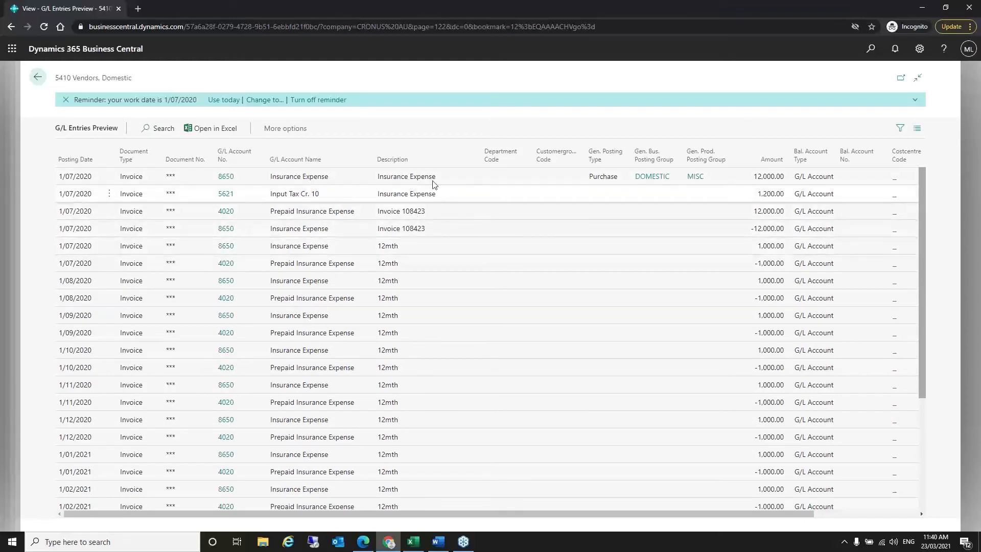
pyautogui.click(372, 182)
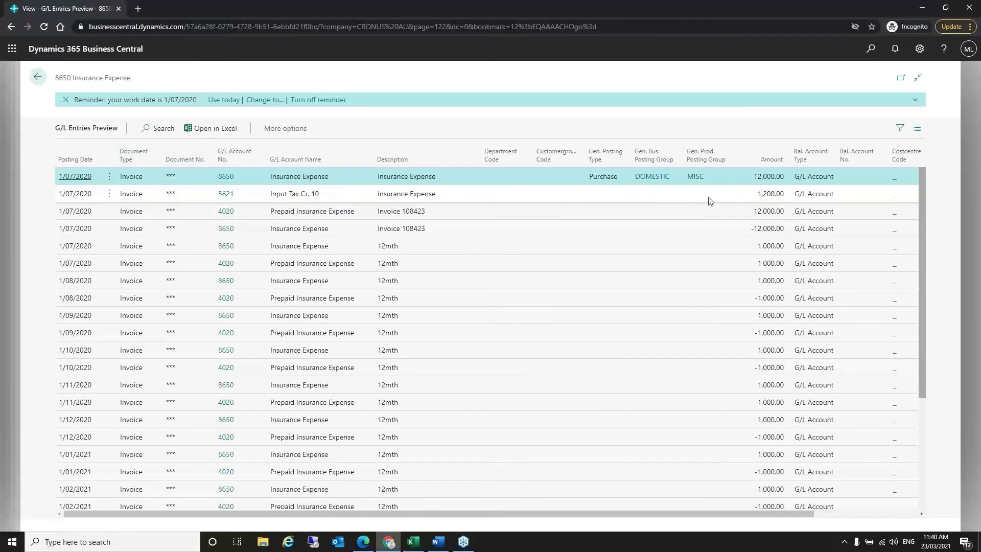
pyautogui.click(417, 215)
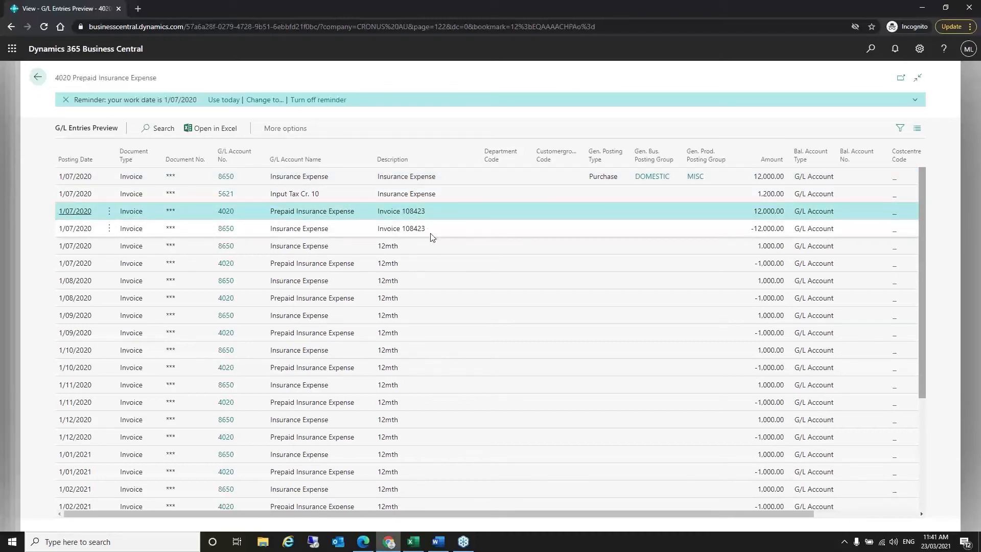
pyautogui.keyDown('shift'); pyautogui.click(432, 235); pyautogui.keyUp('shift')
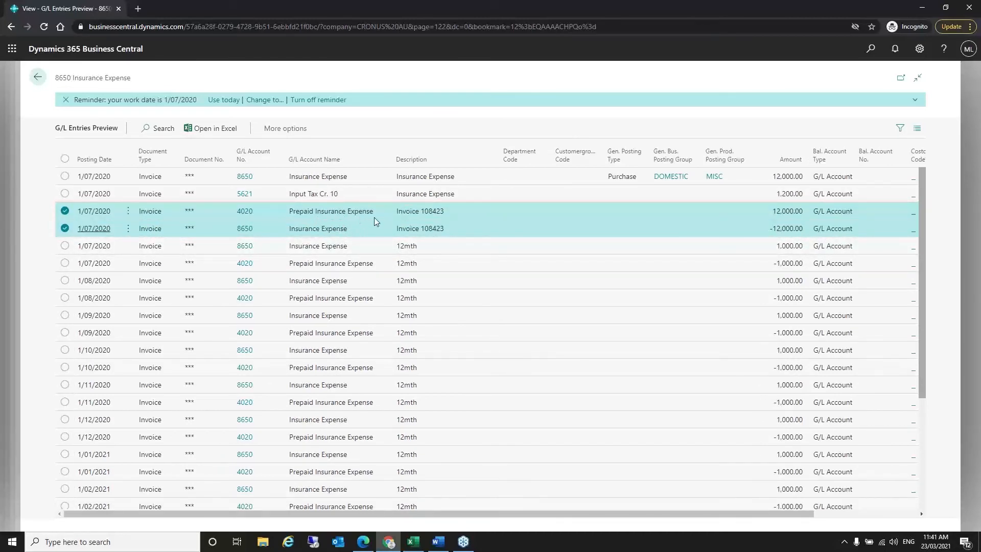
pyautogui.click(433, 251)
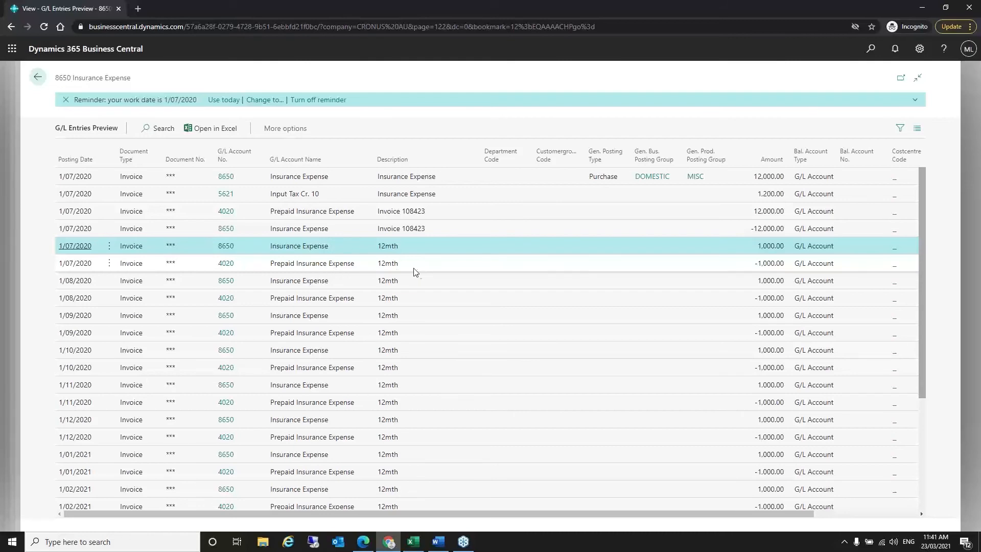
# - Check the last Prepaid Insurance deferral entry, then return to the Posting Preview summary
pyautogui.scroll(-5, 452, 307)
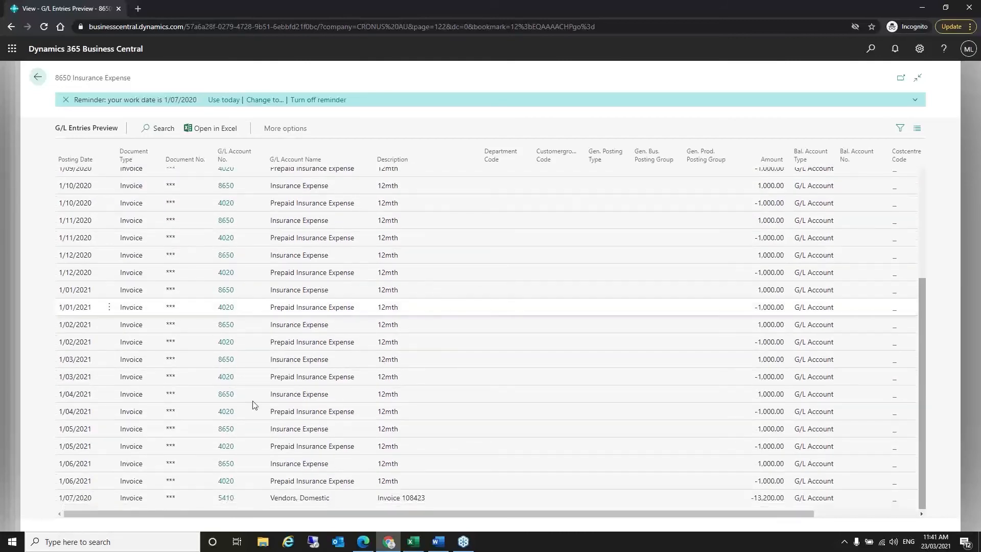
pyautogui.click(75, 482)
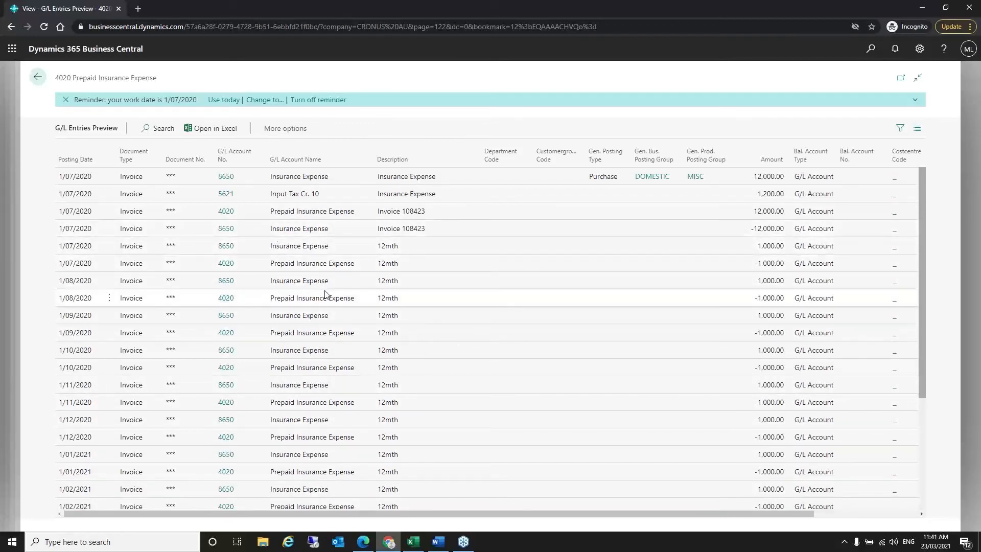
pyautogui.scroll(-5, 326, 294)
pyautogui.scroll(5, 327, 291)
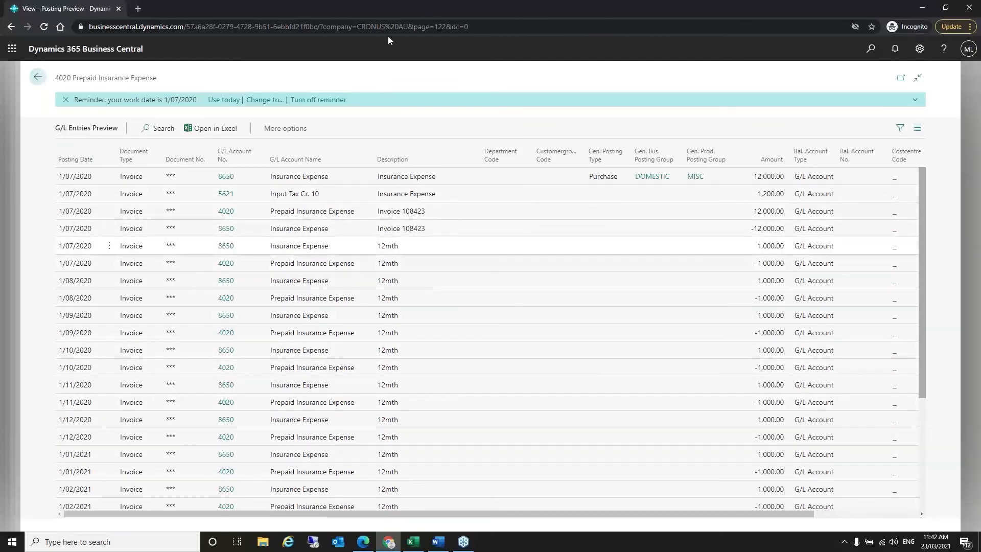
pyautogui.click(37, 76)
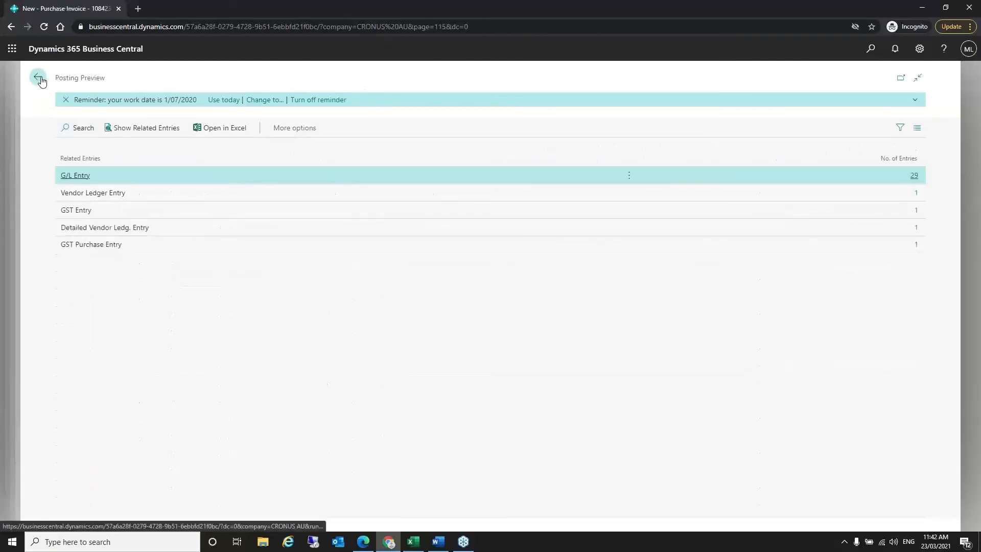
# - Close the preview and exit invoice 108423 unposted, confirming the exit prompt
pyautogui.press('Escape')
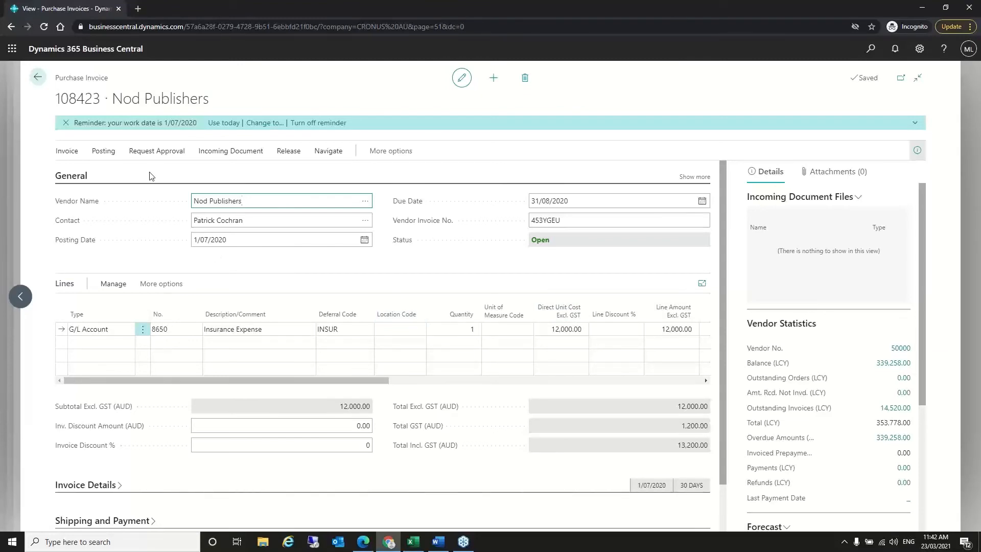
pyautogui.click(42, 77)
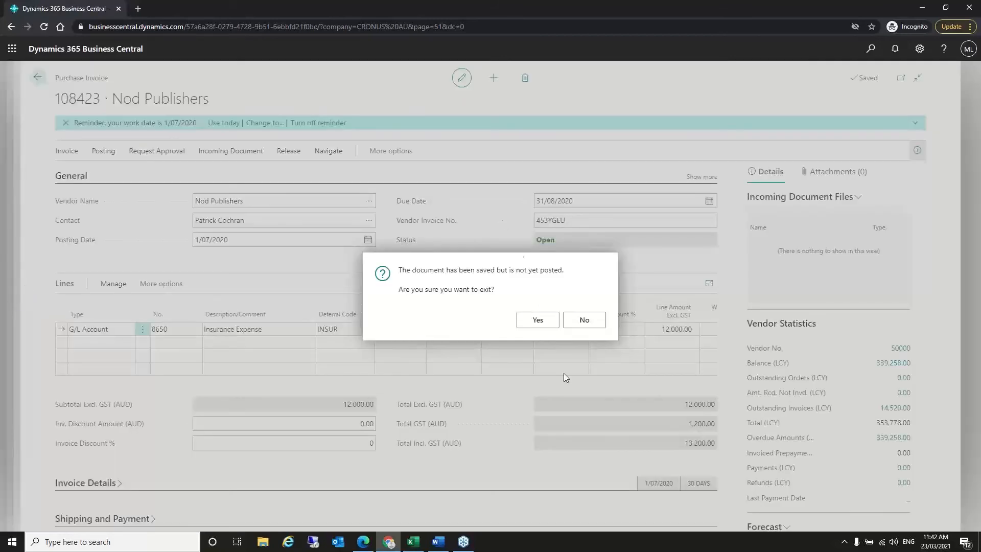
pyautogui.click(538, 319)
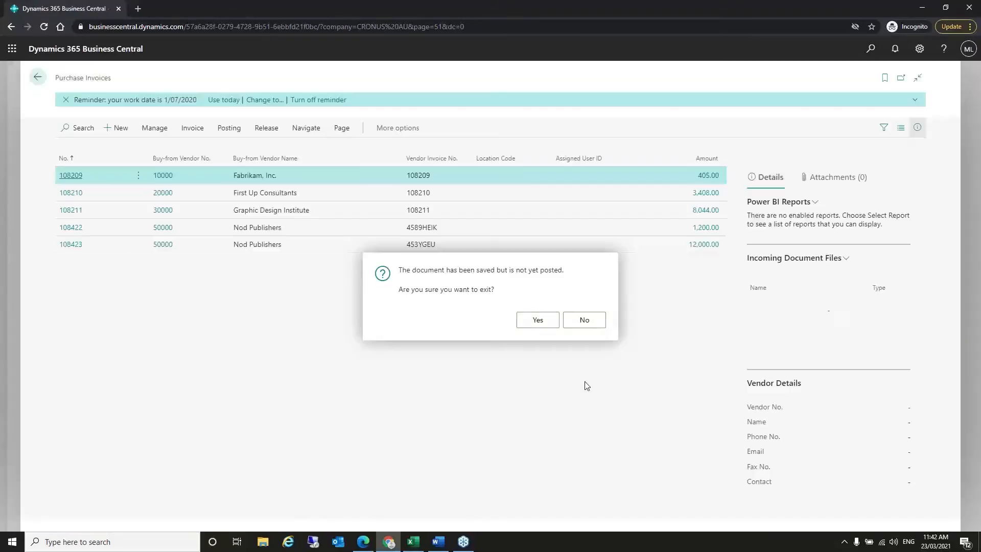
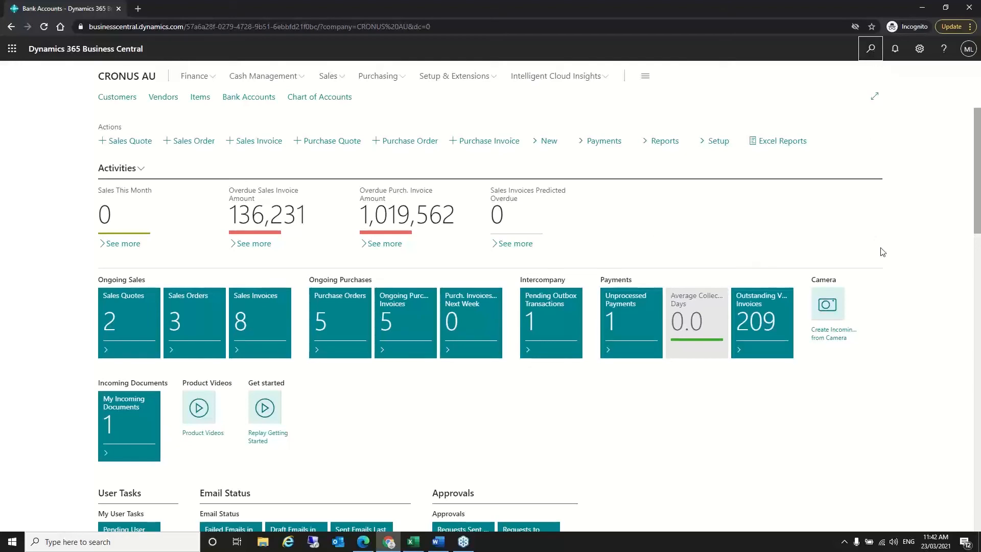
# - Open the Accounting Periods list and expand it to full width
pyautogui.hotkey('alt', 'q')
pyautogui.write('acco pe')
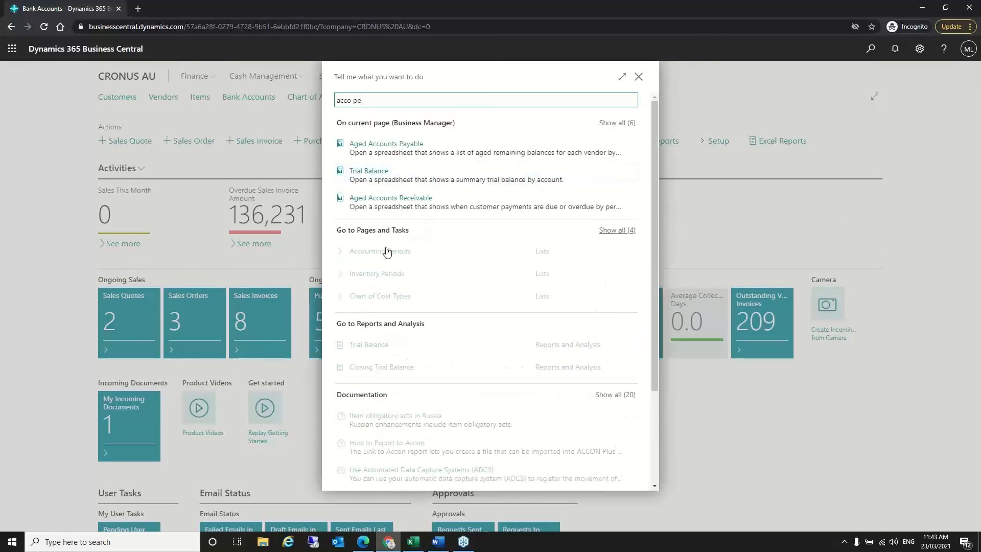
pyautogui.click(393, 258)
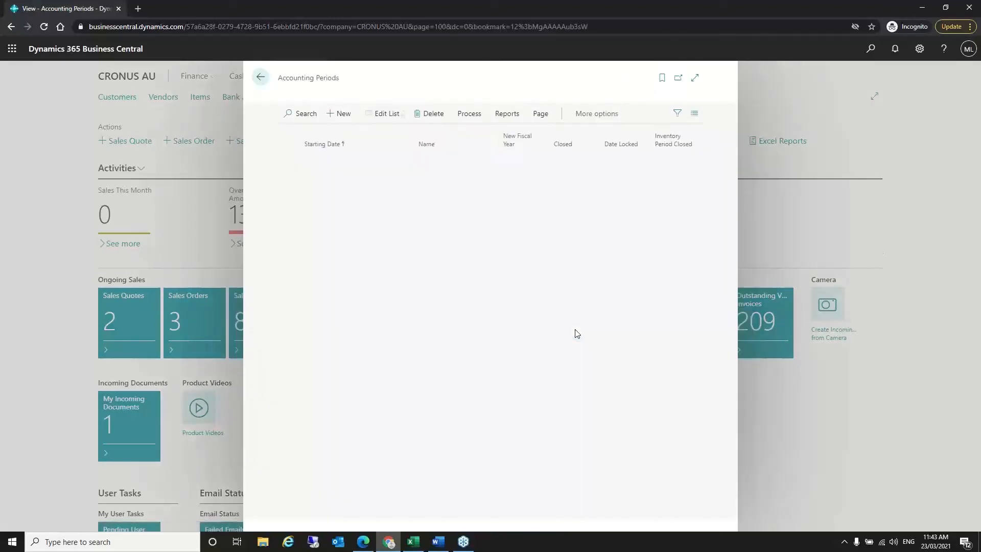
pyautogui.click(696, 78)
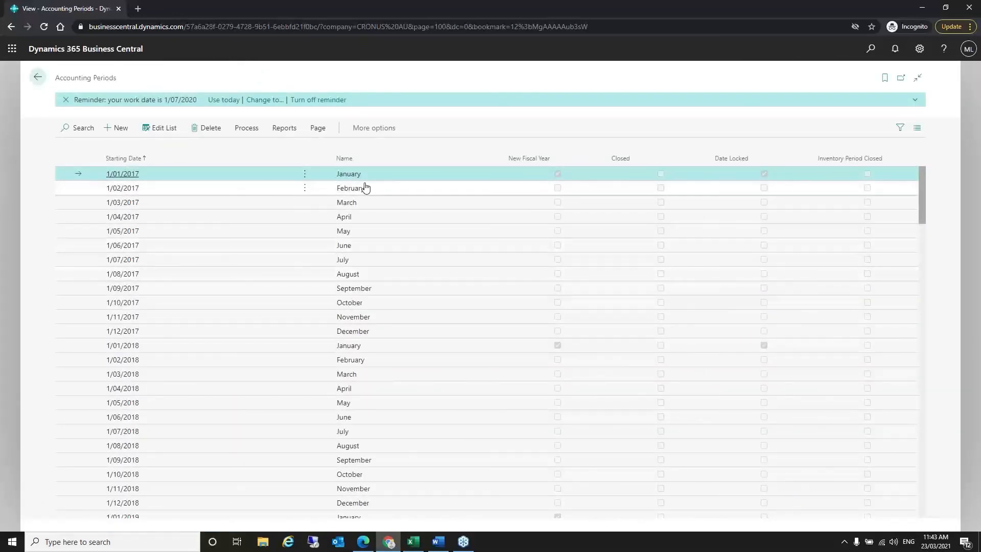
# - Close the 2017 fiscal year with Close Year, confirming Yes
pyautogui.click(244, 129)
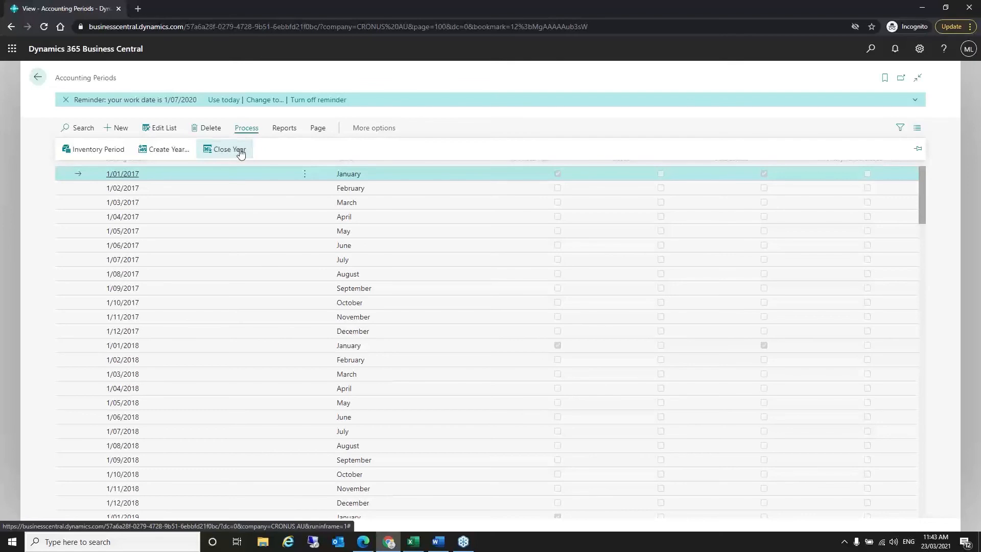
pyautogui.click(241, 152)
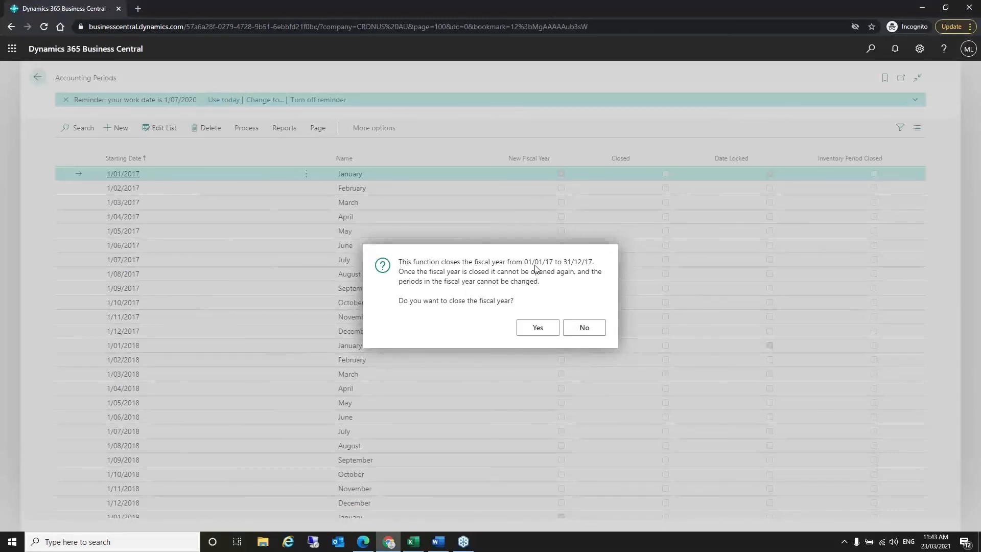
pyautogui.click(539, 329)
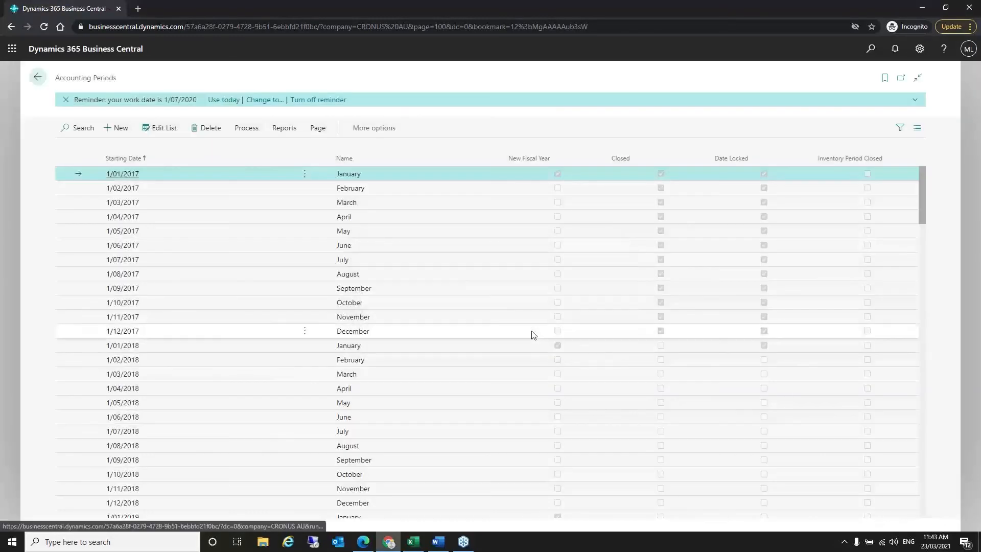
# - Close the 2018 fiscal year with Close Year, confirming Yes
pyautogui.click(247, 128)
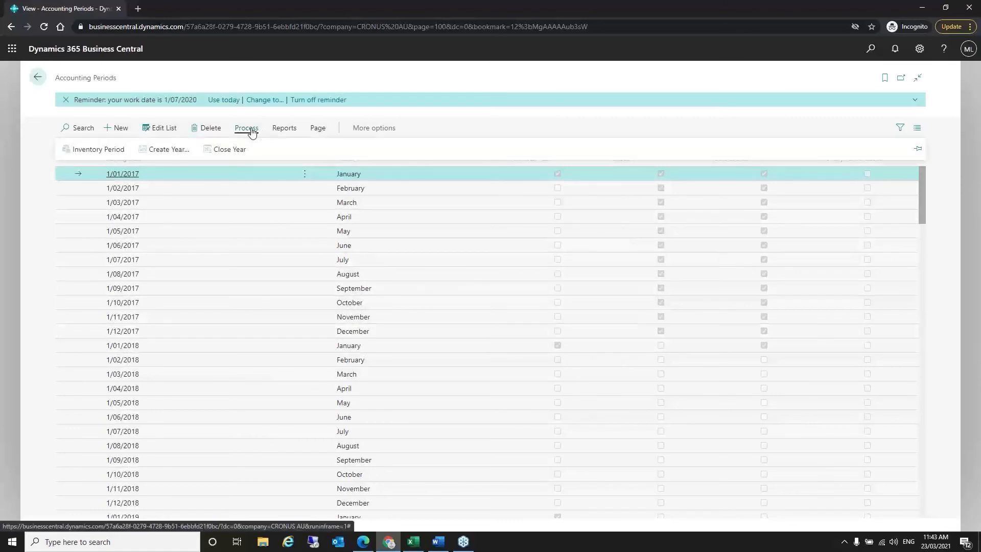
pyautogui.click(233, 149)
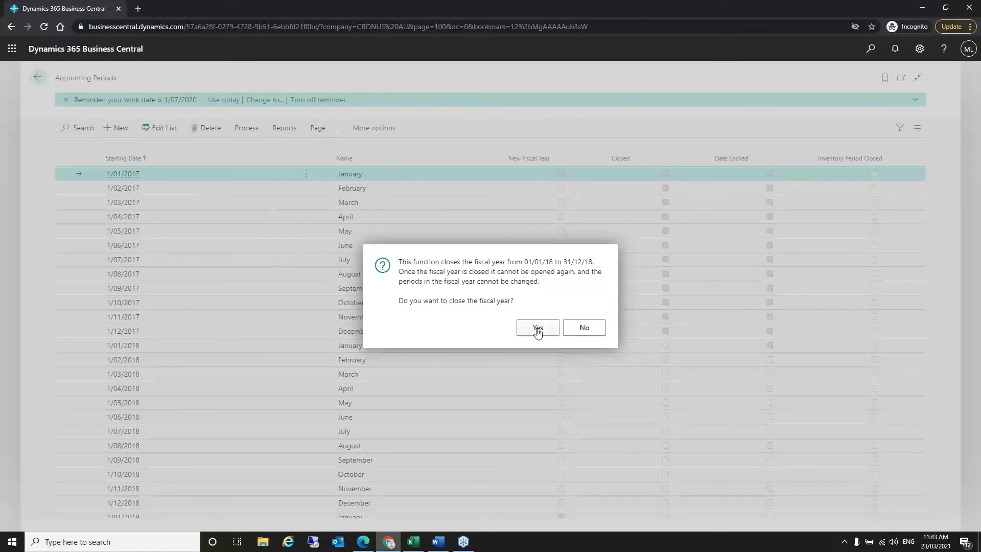
pyautogui.click(535, 331)
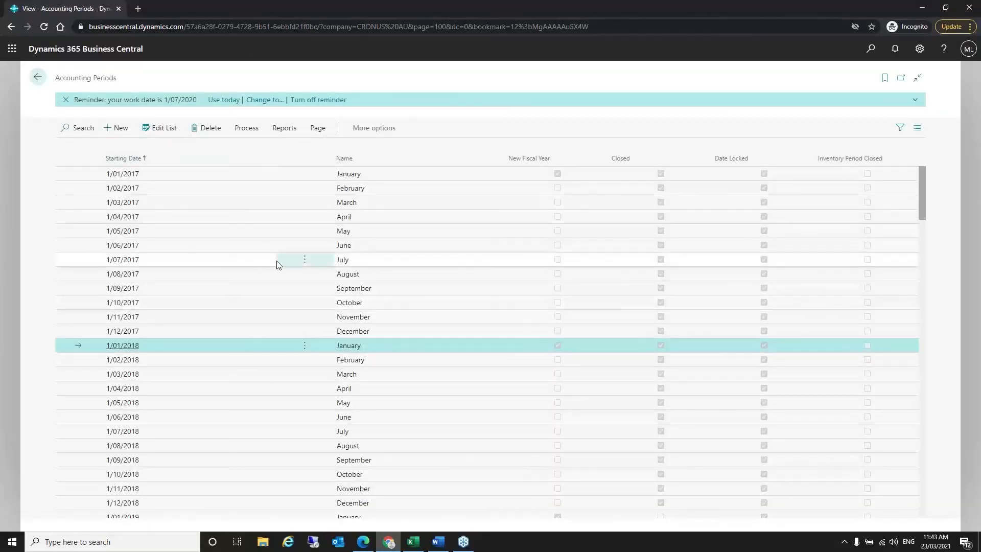
# - Open the Close Income Statement task and choose the GENERAL journal template
pyautogui.click(871, 48)
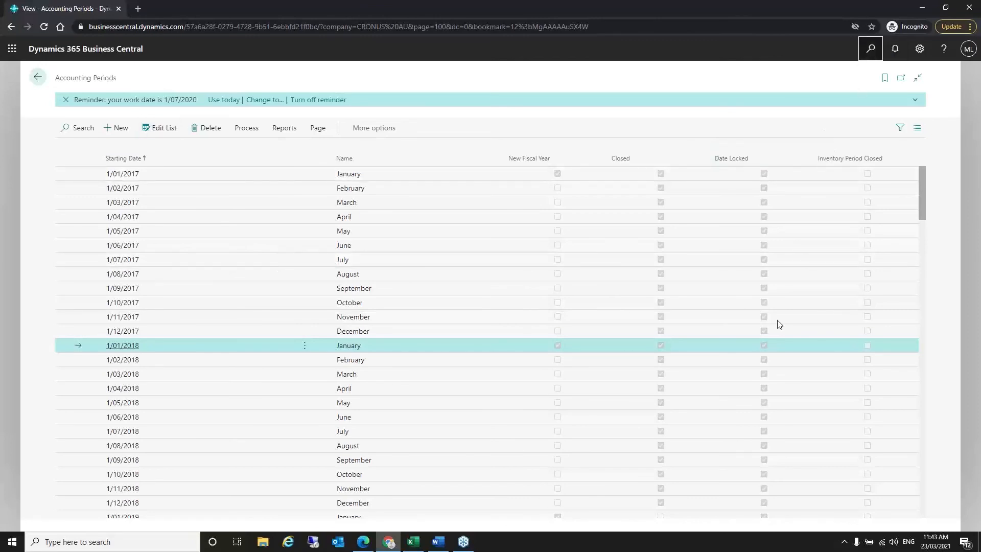
pyautogui.write('clsoe inc')
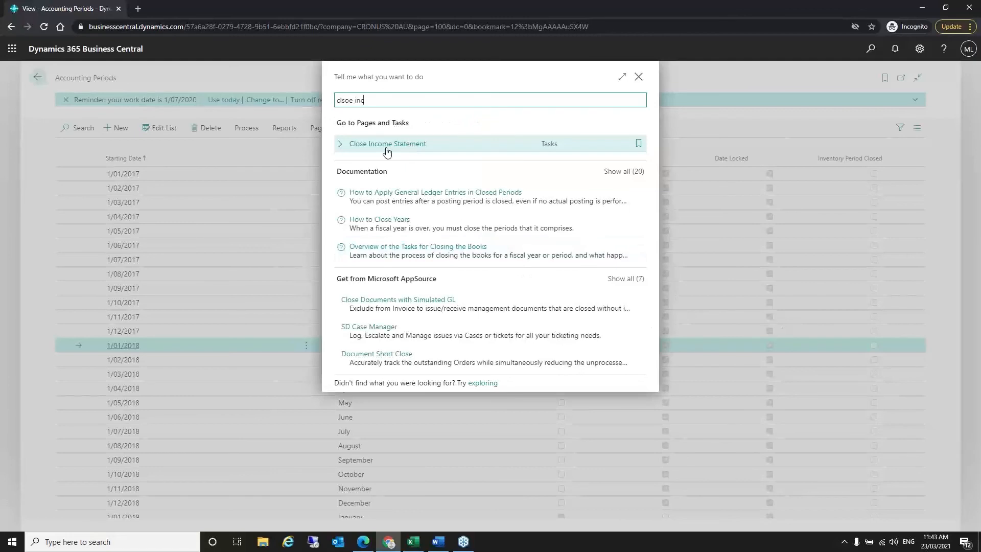
pyautogui.click(387, 148)
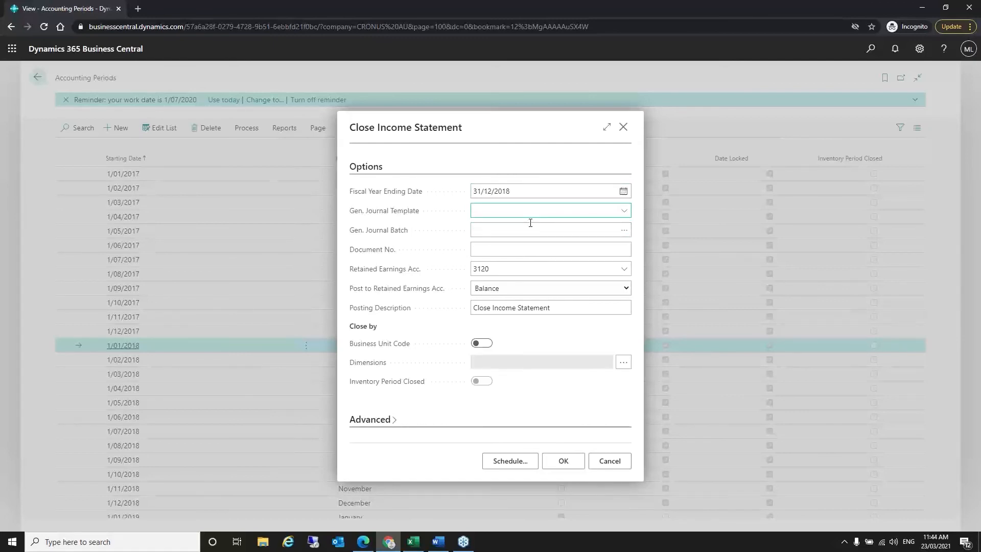
pyautogui.click(624, 211)
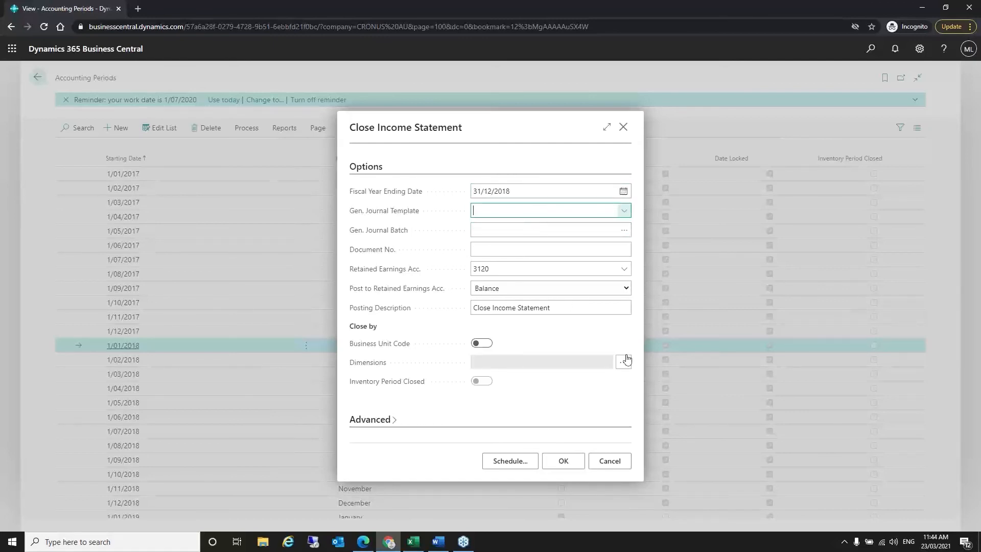
pyautogui.click(591, 282)
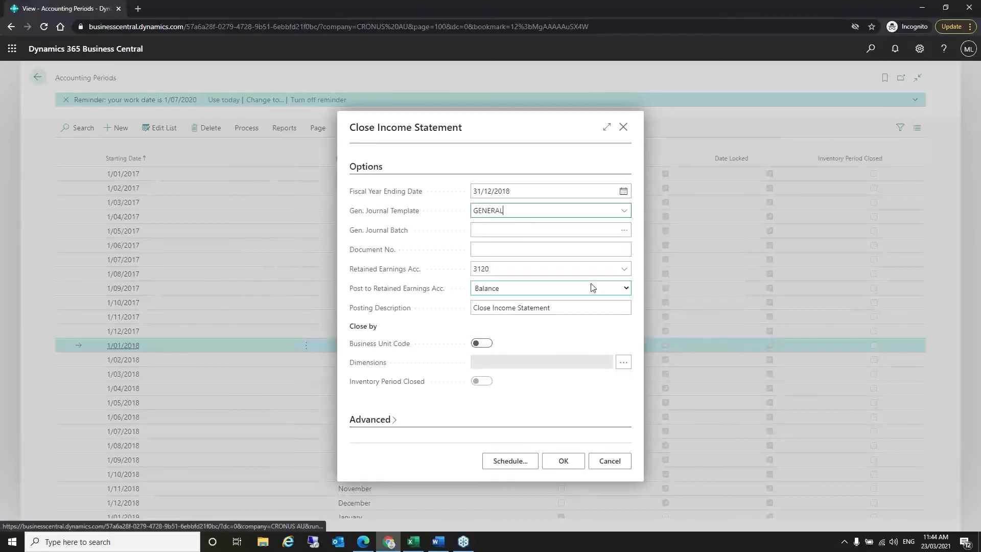
# - Create a new CLOSEYEAR journal batch described 'Clsoe yEar' and use it for closing
pyautogui.click(502, 227)
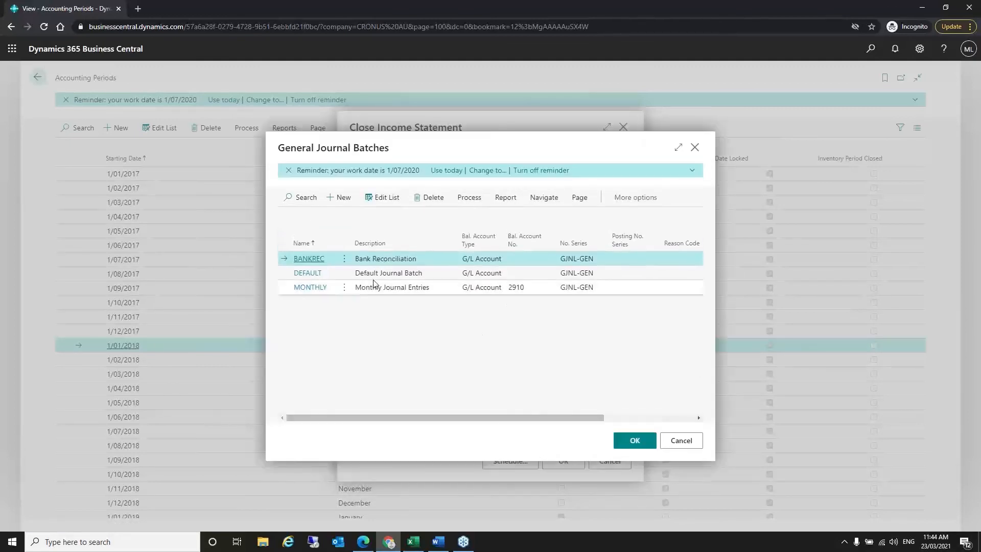
pyautogui.click(395, 274)
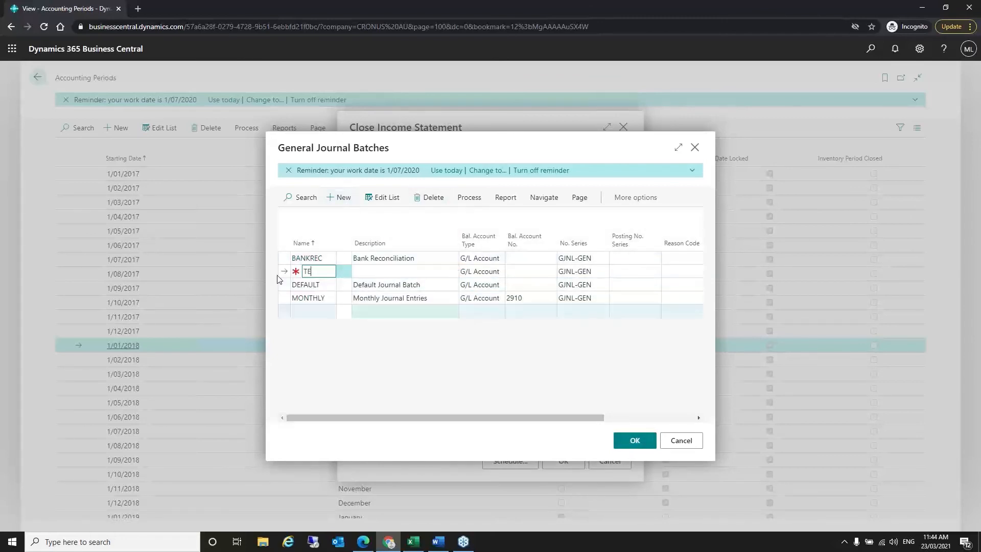
pyautogui.write('CLOSEYEAR')
pyautogui.press('Tab')
pyautogui.write('Clsoe yEar')
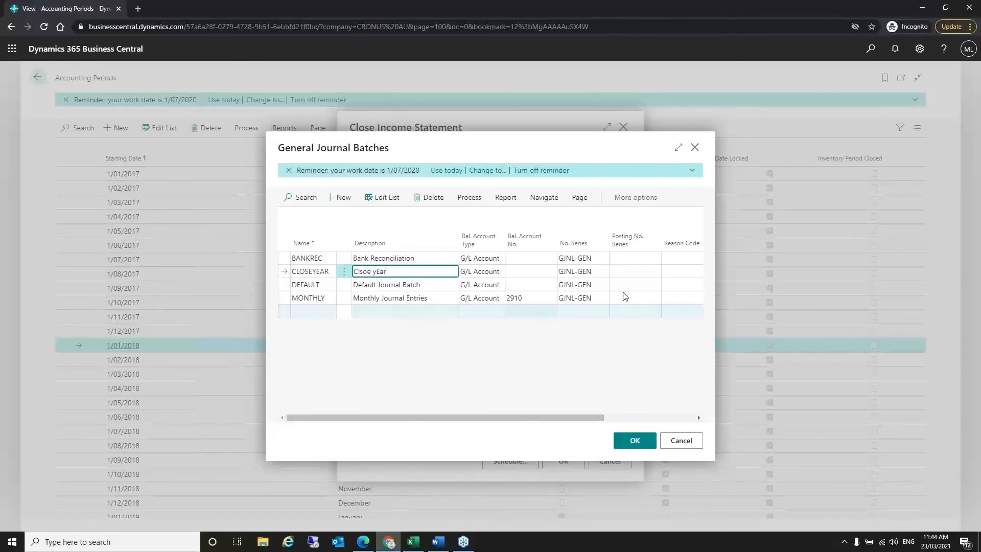
pyautogui.press('Tab')
pyautogui.click(664, 419)
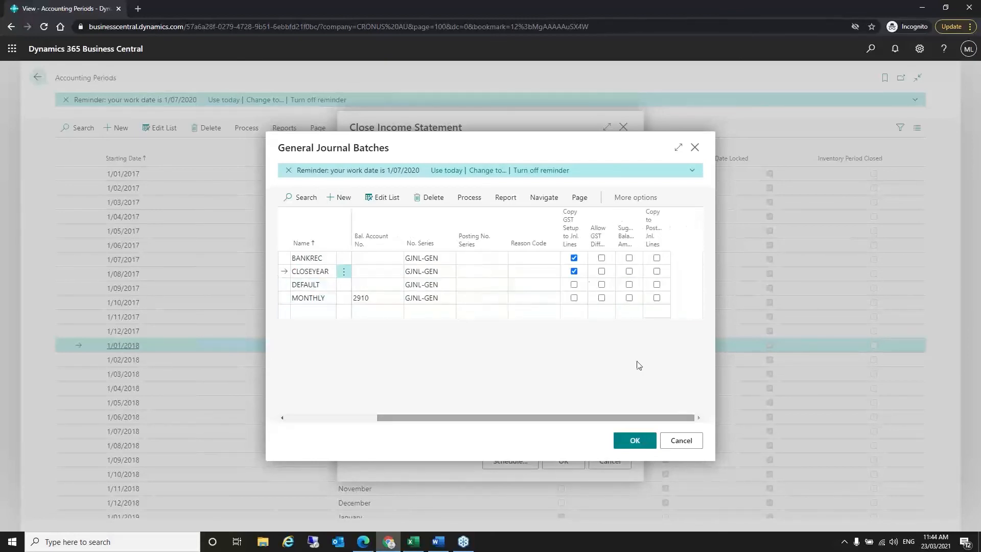
pyautogui.click(635, 441)
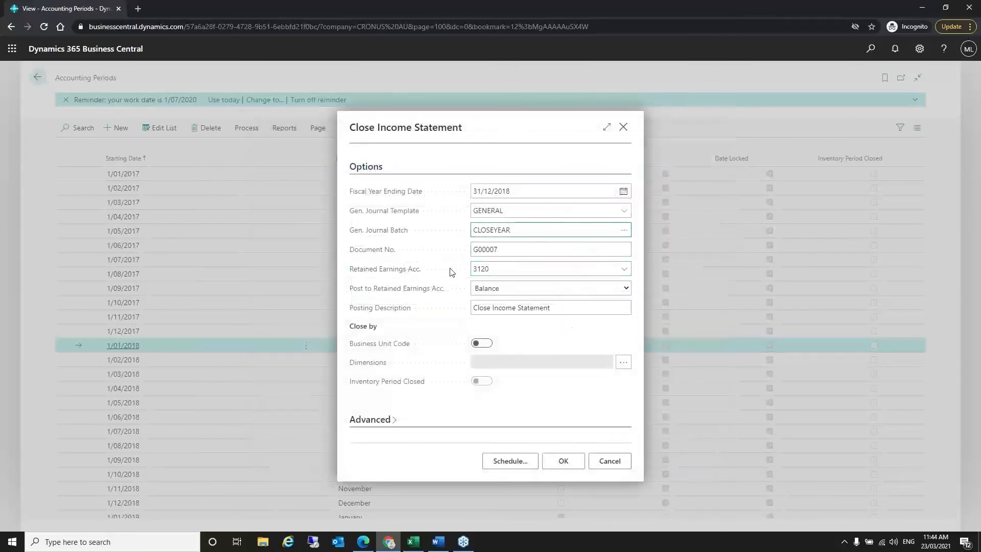
# - Keep Post to Retained Earnings set to Balance
pyautogui.click(562, 270)
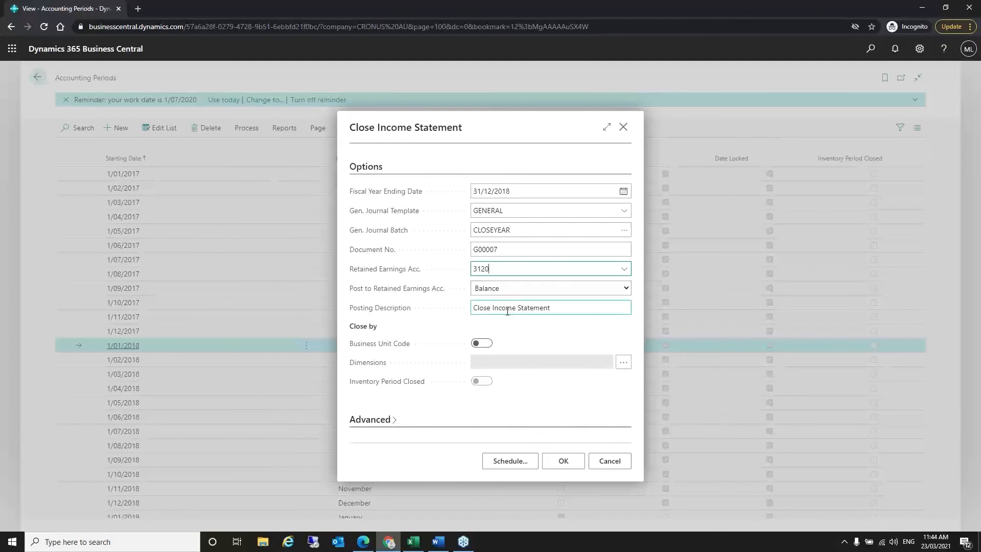
pyautogui.click(530, 287)
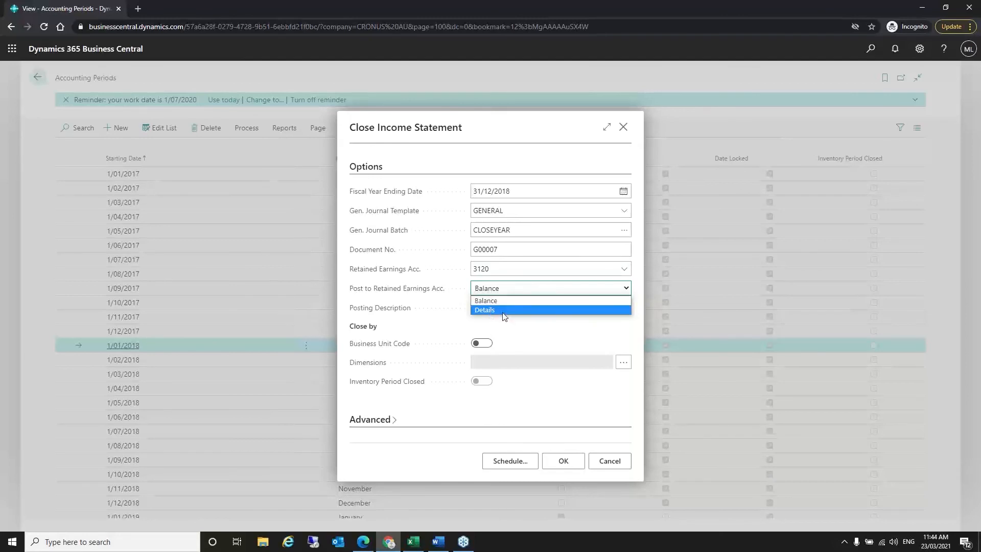
pyautogui.click(574, 333)
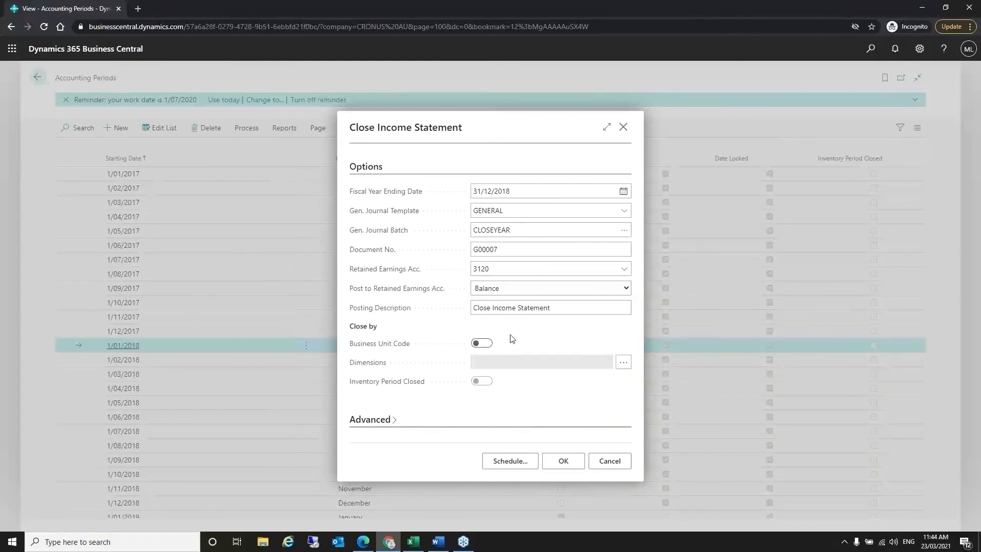
# - Close by CONTRACT, COSTCENTRE, CUSTOMERGROUP, DEPARTMENT and DIVISION dimensions, then run the job
pyautogui.click(622, 363)
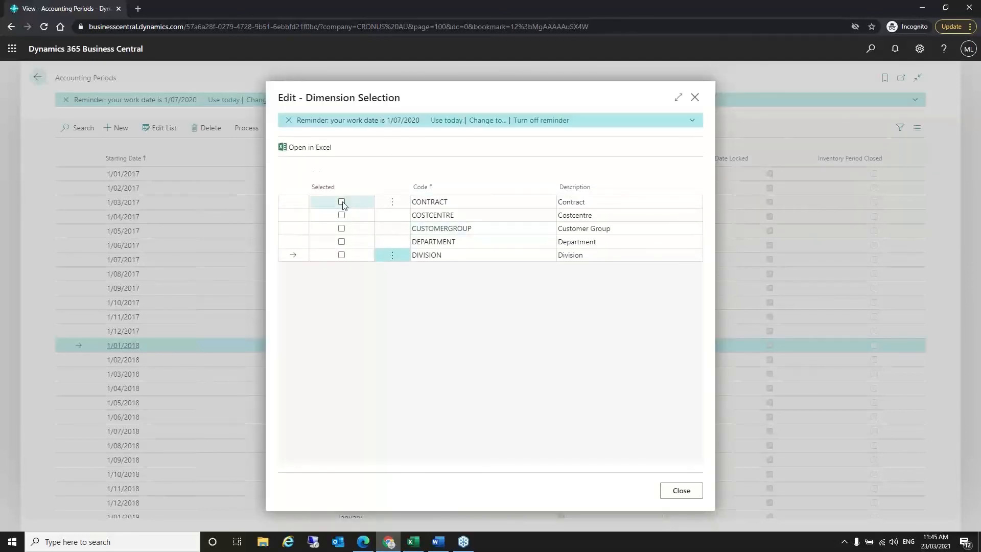
pyautogui.click(342, 201)
pyautogui.click(341, 215)
pyautogui.click(341, 228)
pyautogui.click(341, 241)
pyautogui.click(341, 255)
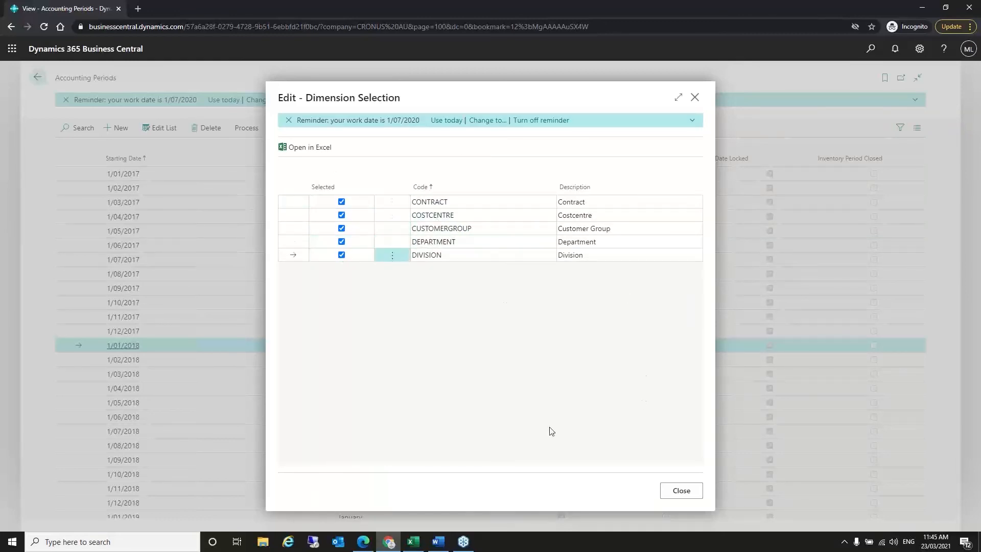
pyautogui.click(686, 499)
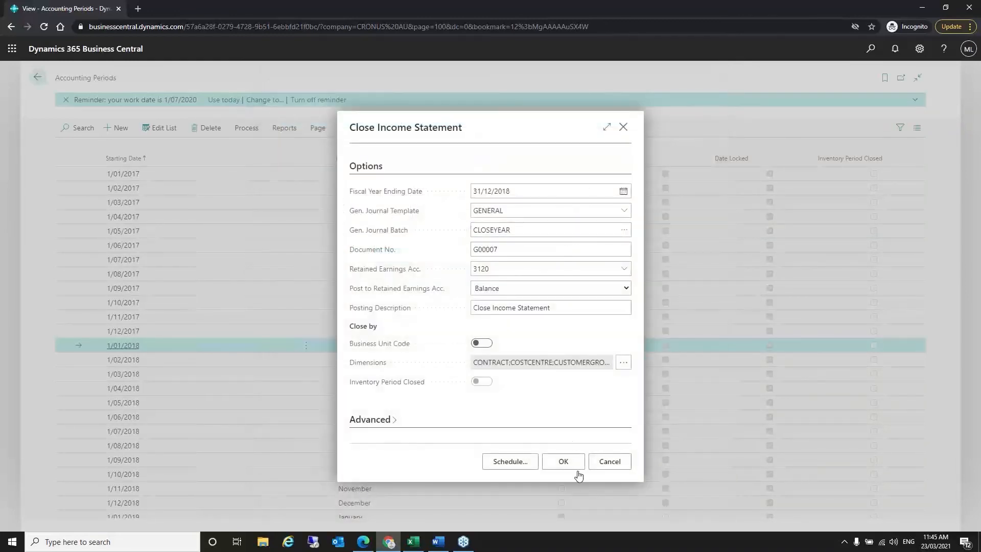
pyautogui.click(563, 462)
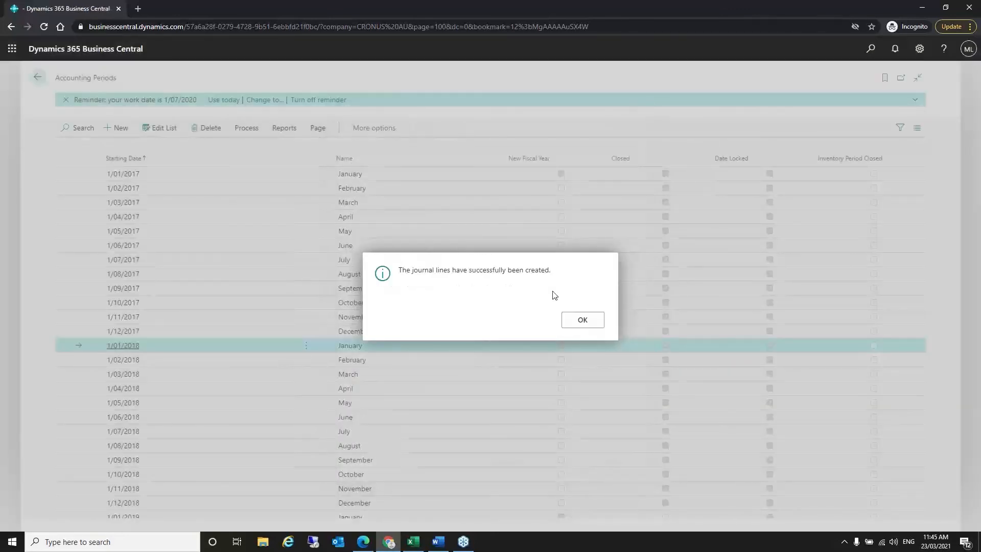
pyautogui.click(594, 322)
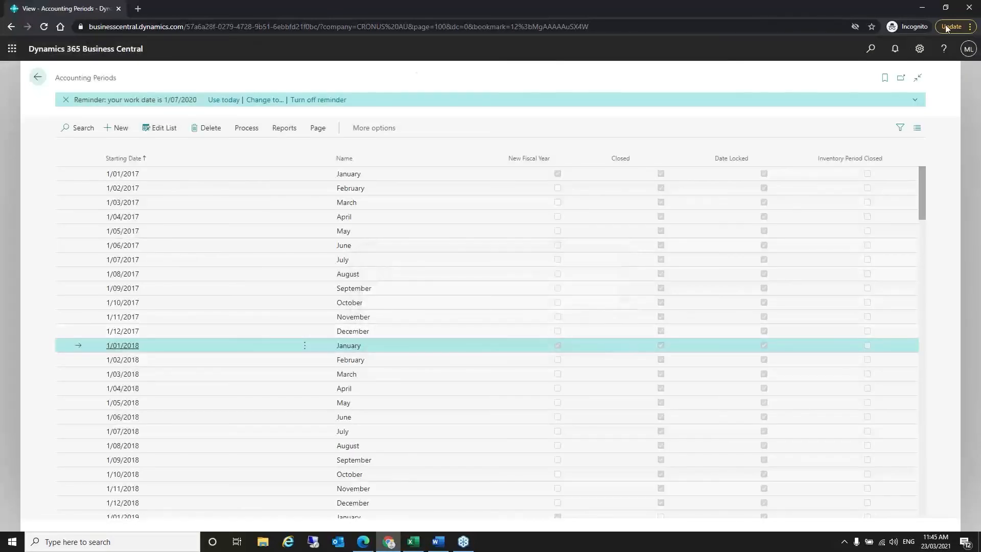
# - Open General Journals and switch to the CLOSEYEAR batch with its seven closing lines
pyautogui.click(871, 48)
pyautogui.write('g')
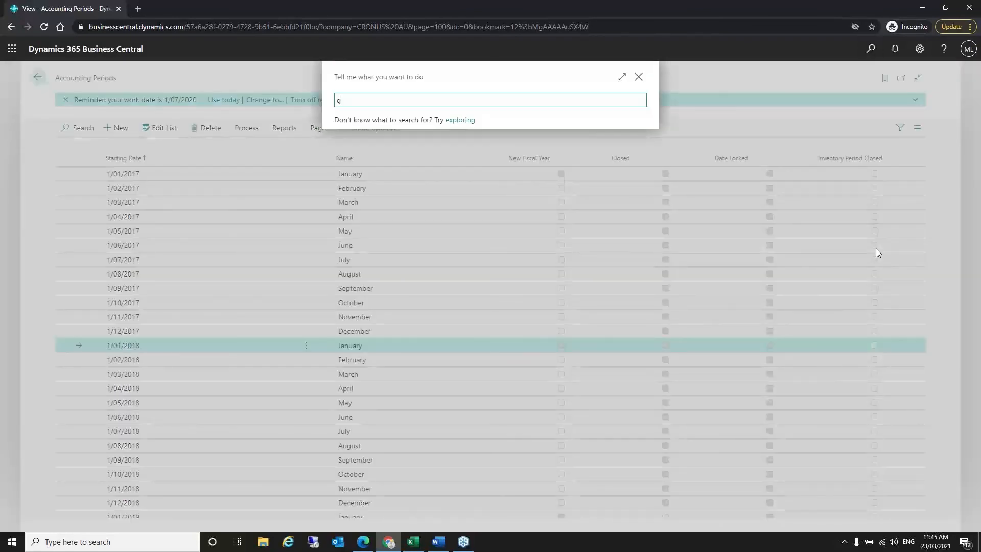
pyautogui.write('ene jo')
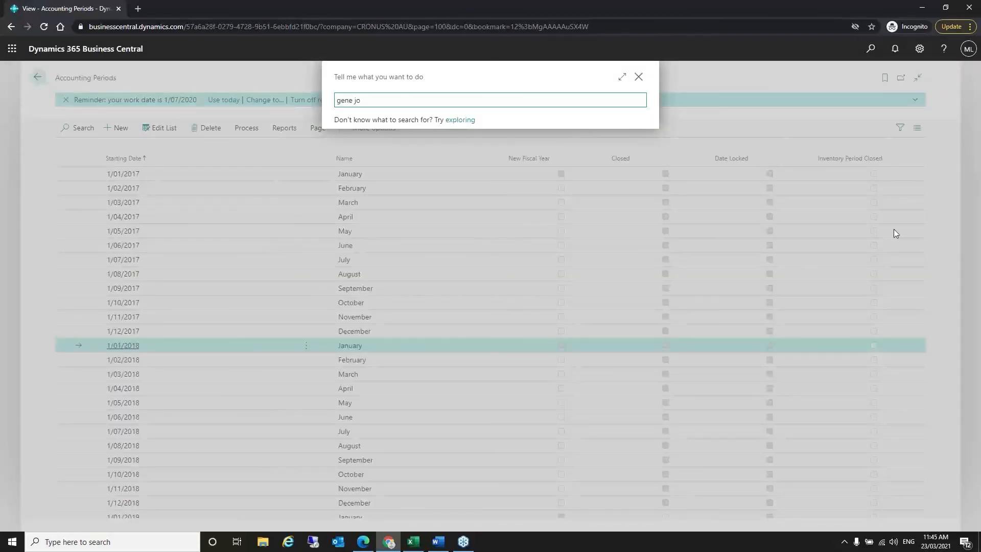
pyautogui.click(386, 152)
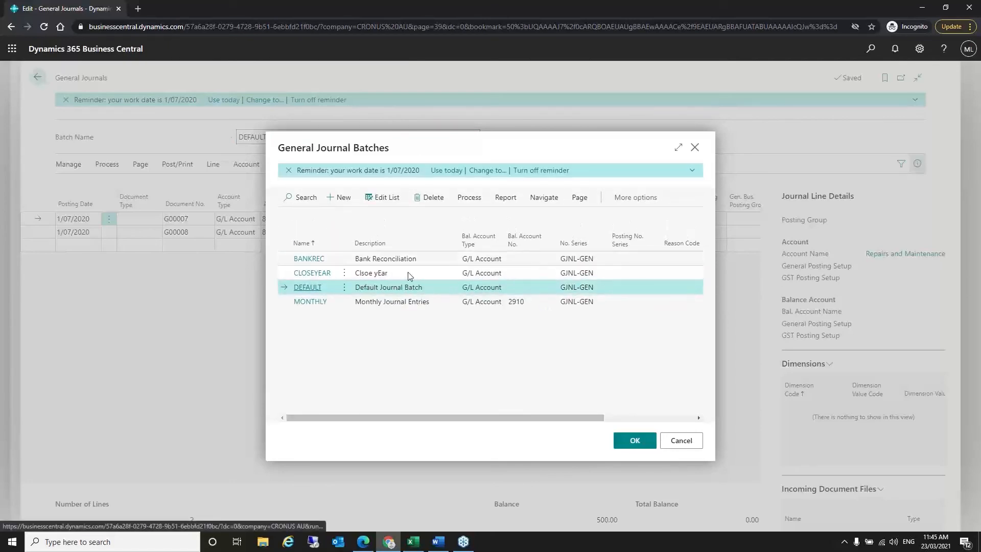
pyautogui.click(408, 272)
pyautogui.click(635, 442)
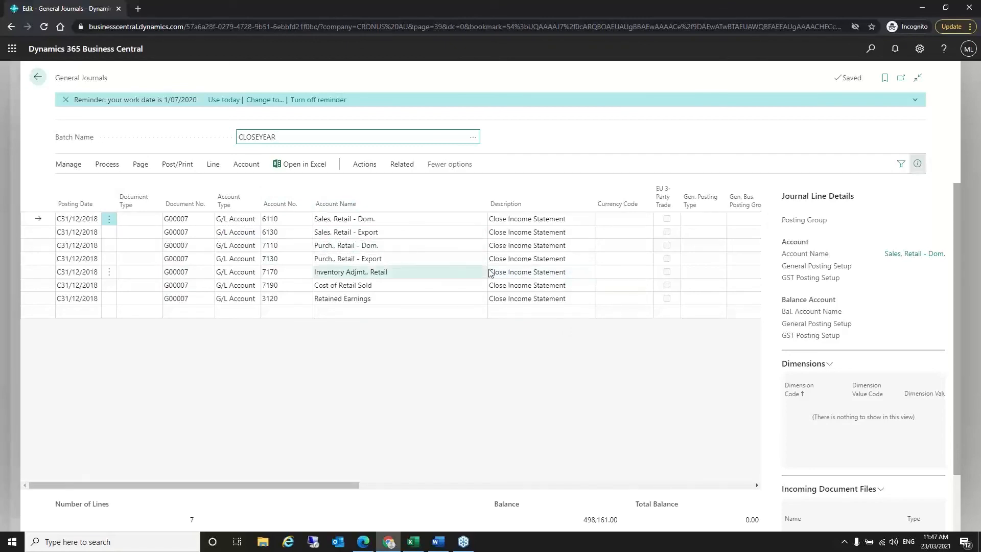
pyautogui.moveTo(346, 486)
pyautogui.mouseDown()
pyautogui.moveTo(538, 486)
pyautogui.moveTo(347, 486)
pyautogui.mouseUp()
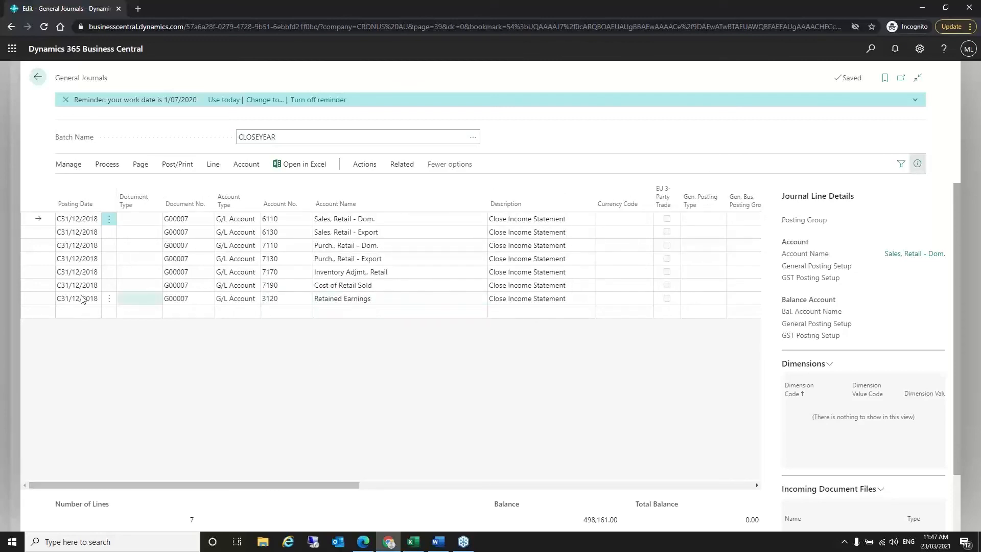
pyautogui.click(31, 300)
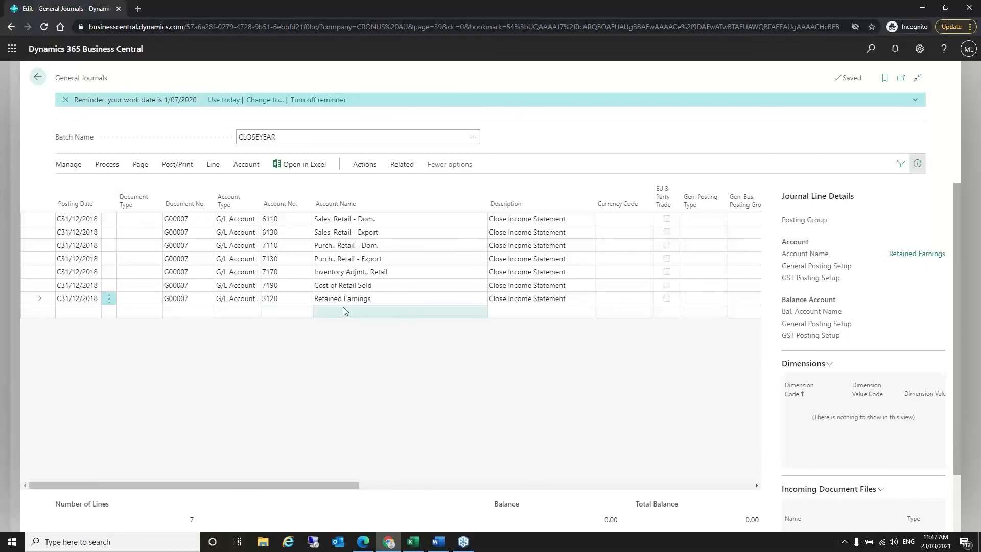
pyautogui.moveTo(329, 491); pyautogui.dragTo(517, 491)
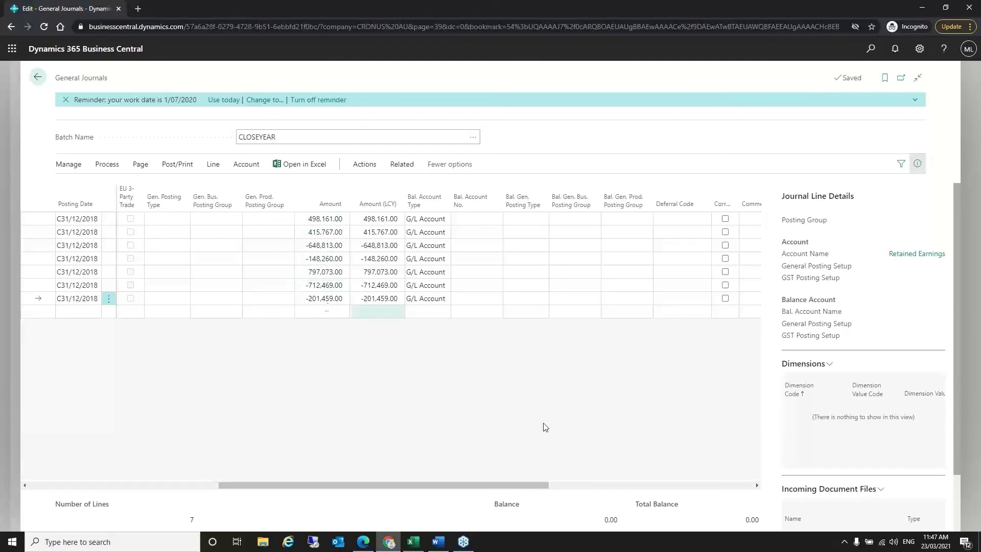
# - Scroll the CLOSEYEAR journal grid back left and return to Accounting Periods
pyautogui.moveTo(515, 486); pyautogui.dragTo(104, 474)
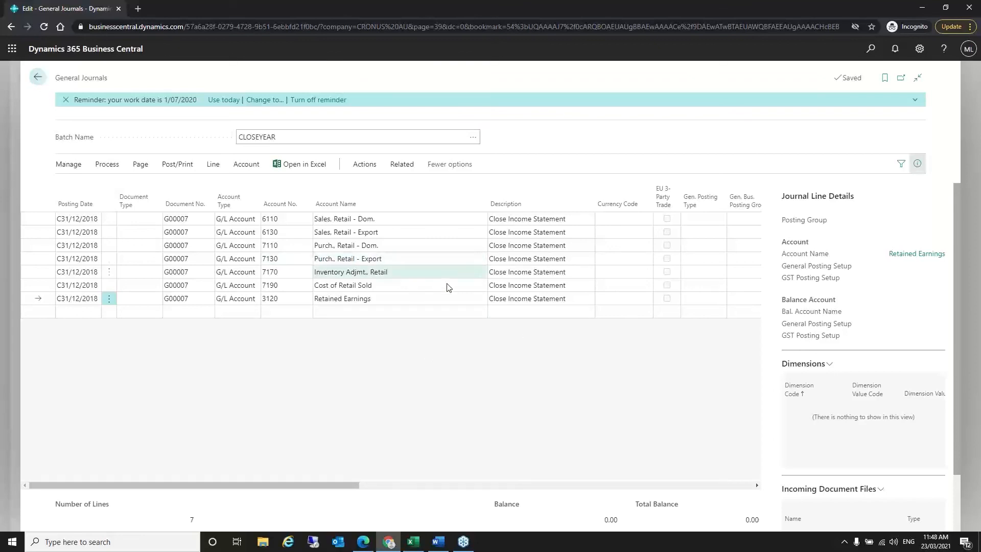
pyautogui.click(38, 78)
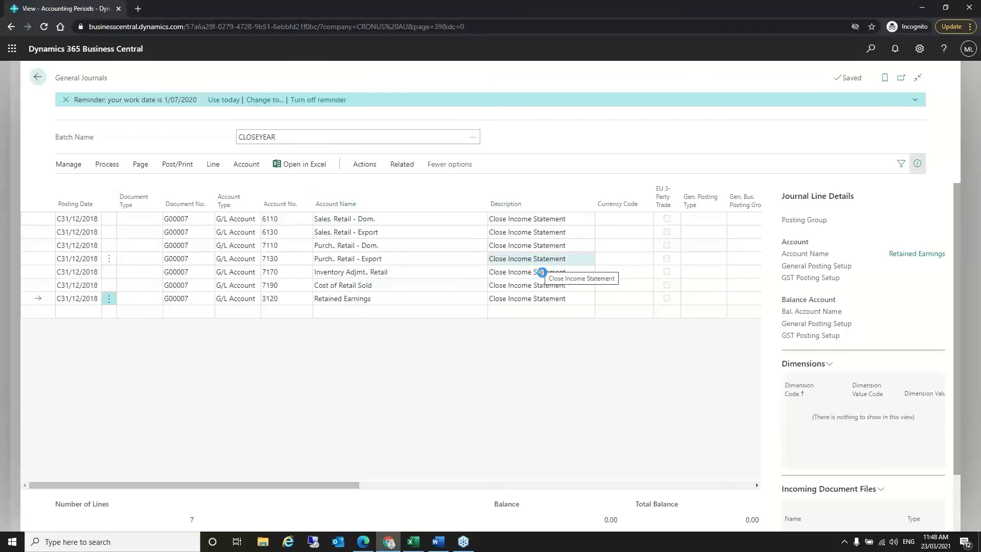